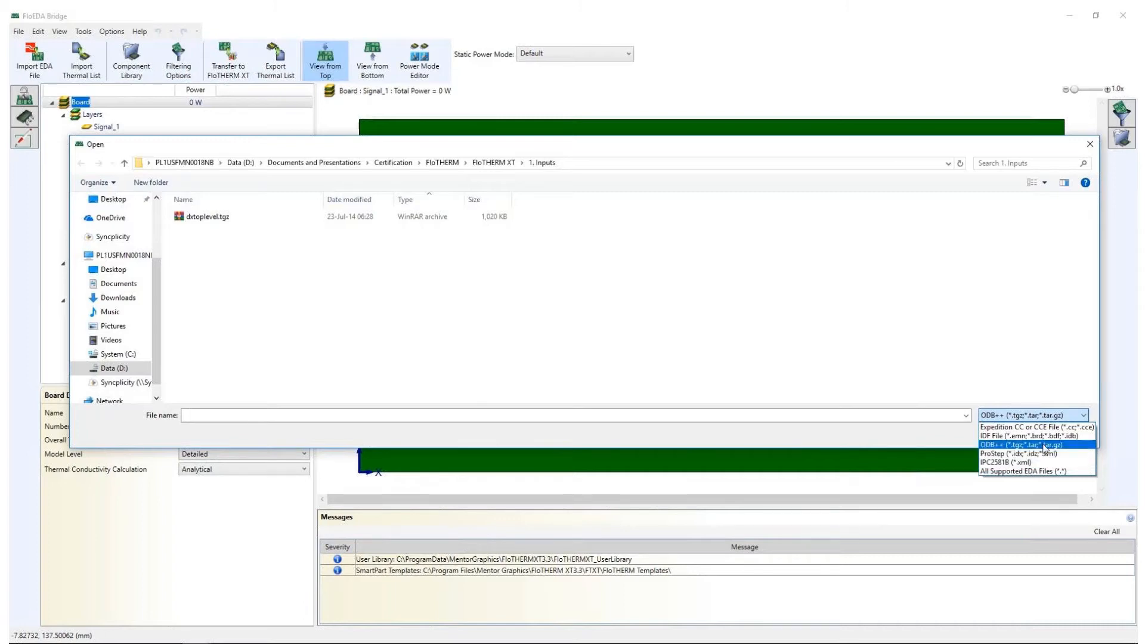
Import the ODB++ board file dxtoplevel.tgz
left_click(1045, 445)
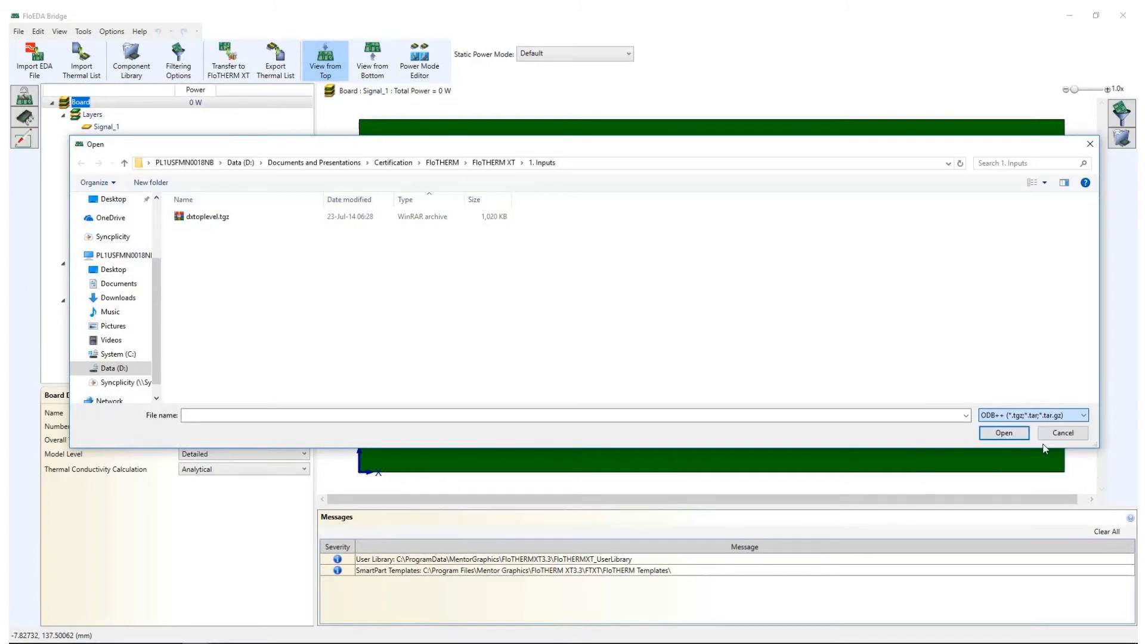
double_click(209, 217)
left_click(598, 397)
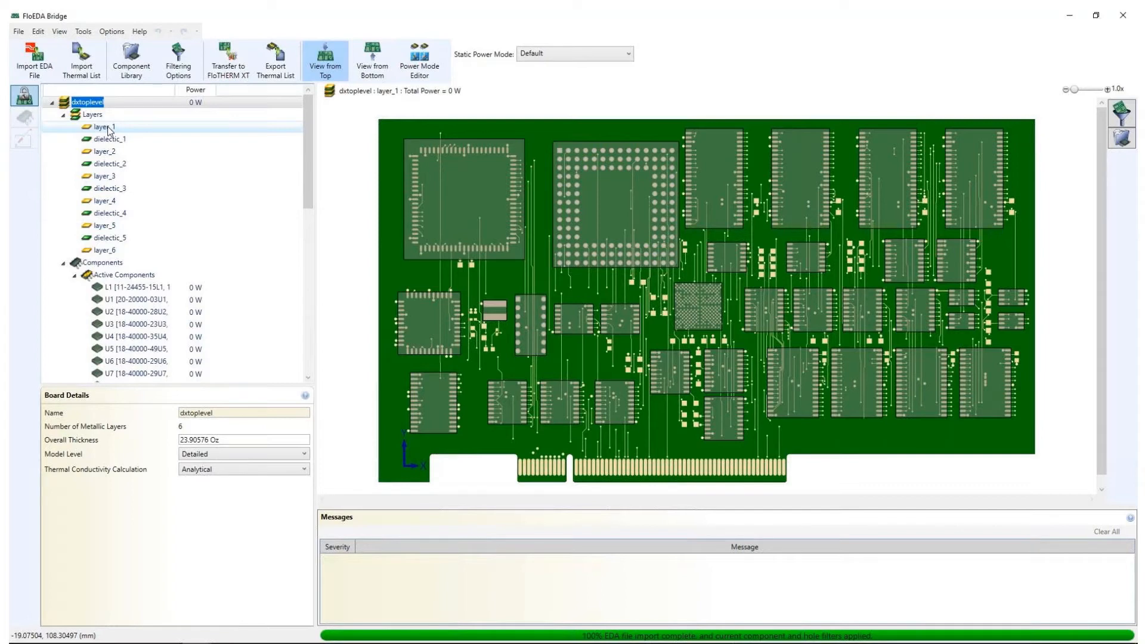
Examine the copper traces and percent cover of the board's metallic layers, layer_1 through layer_6, finishing on layer_1
left_click(106, 128)
left_click(98, 153)
left_click(104, 176)
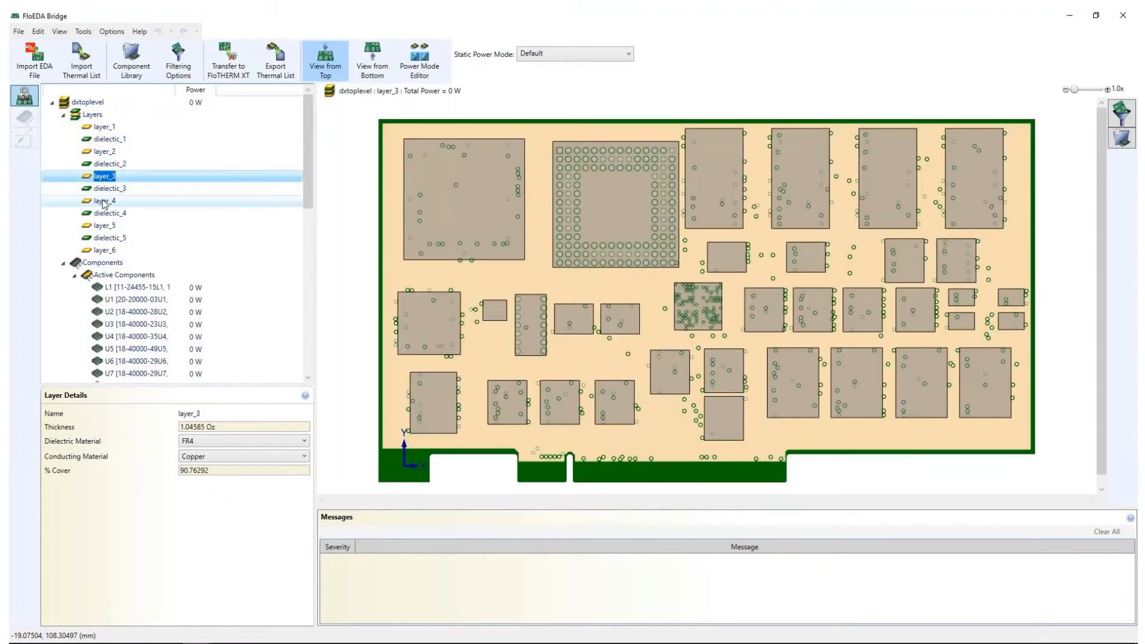
left_click(104, 201)
left_click(106, 227)
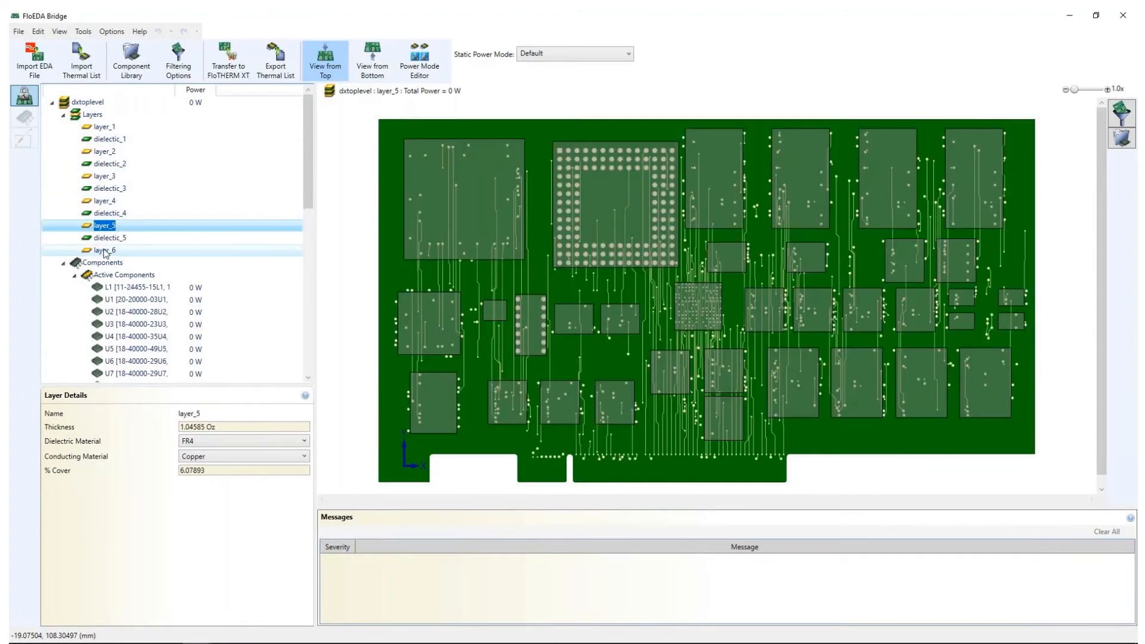
left_click(104, 252)
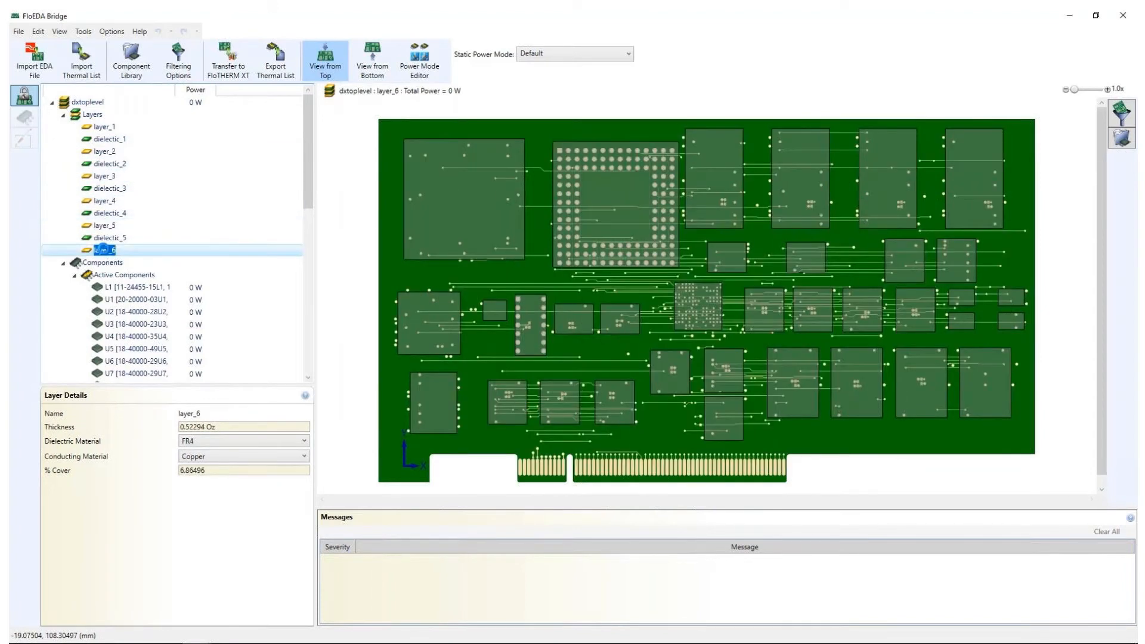
left_click(109, 203)
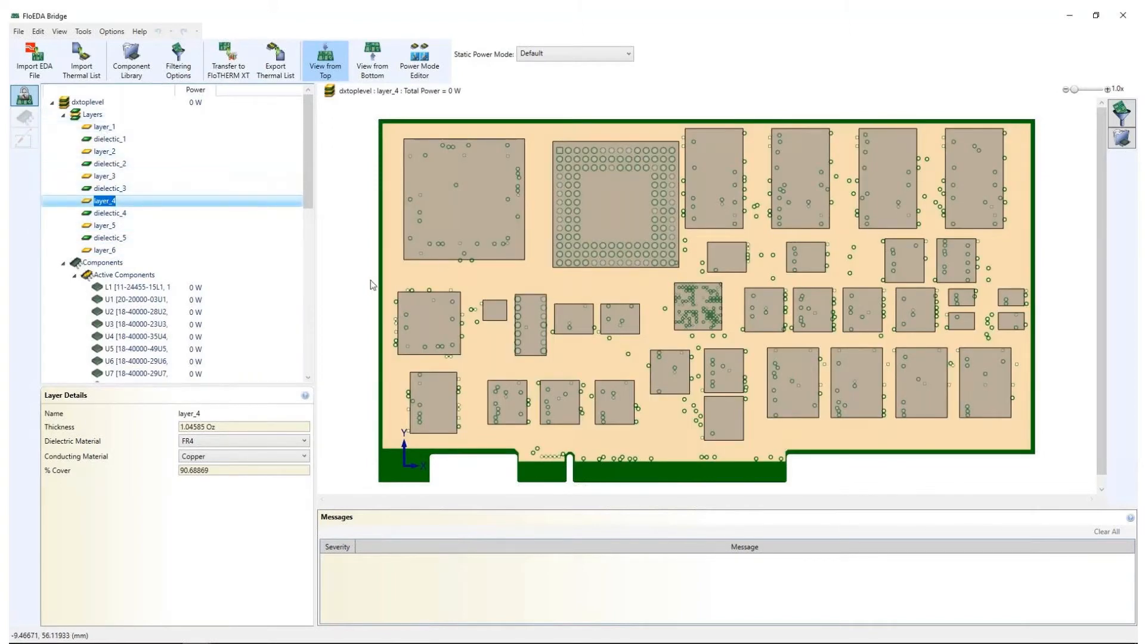
left_click_drag(219, 471, 146, 469)
left_click(228, 477)
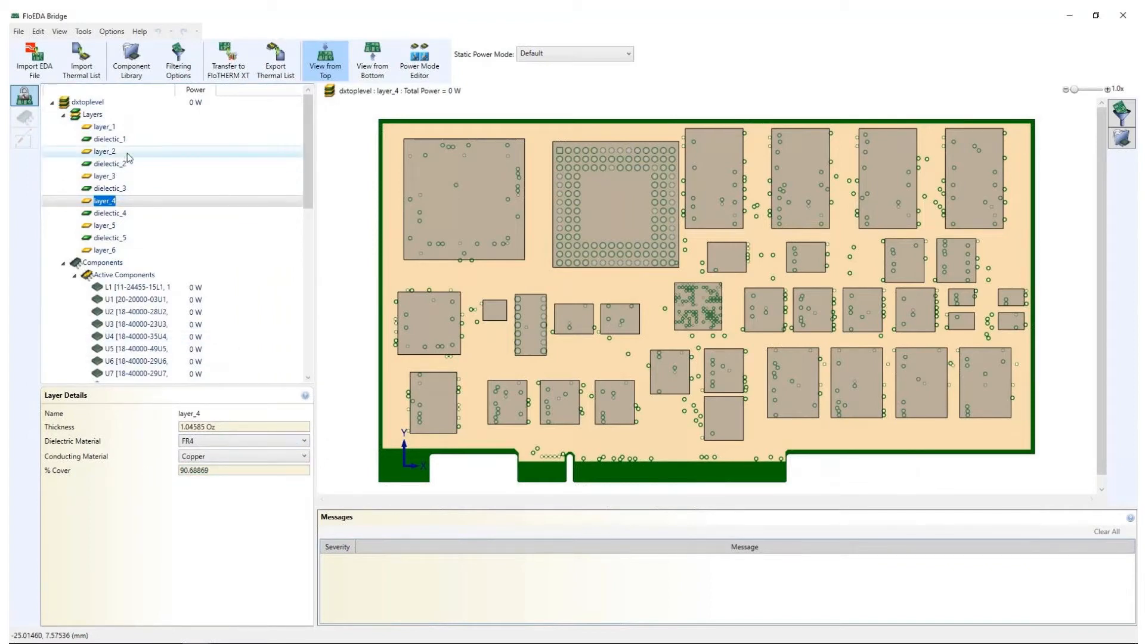
left_click(102, 127)
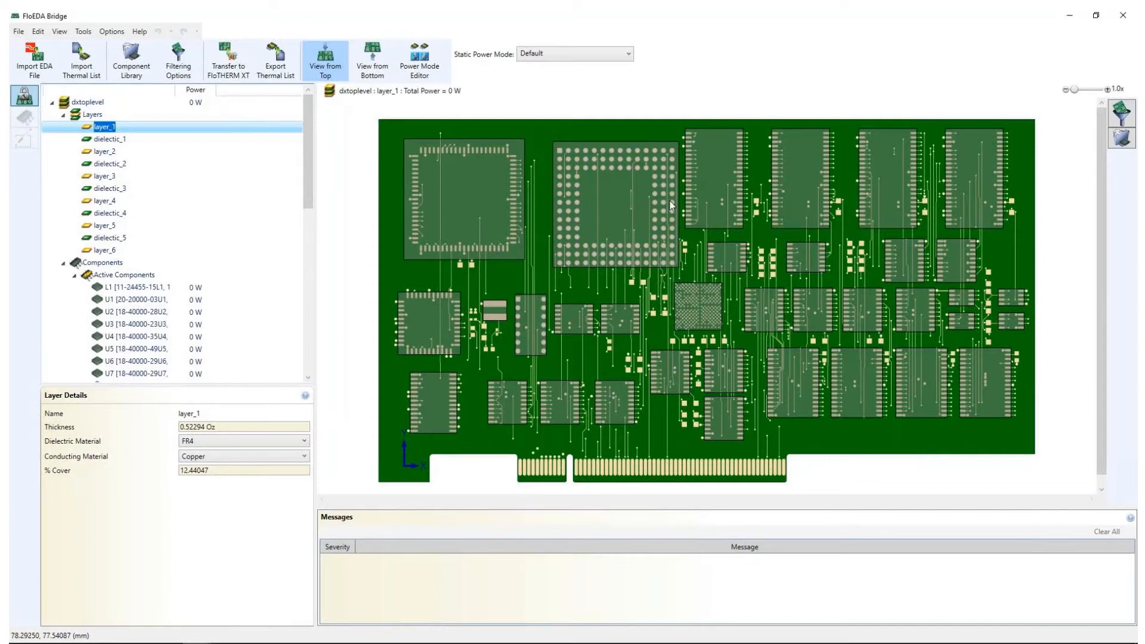
Switch the component filters off and on to compare the filtered and unfiltered components on the board
left_click(1123, 114)
left_click(972, 106)
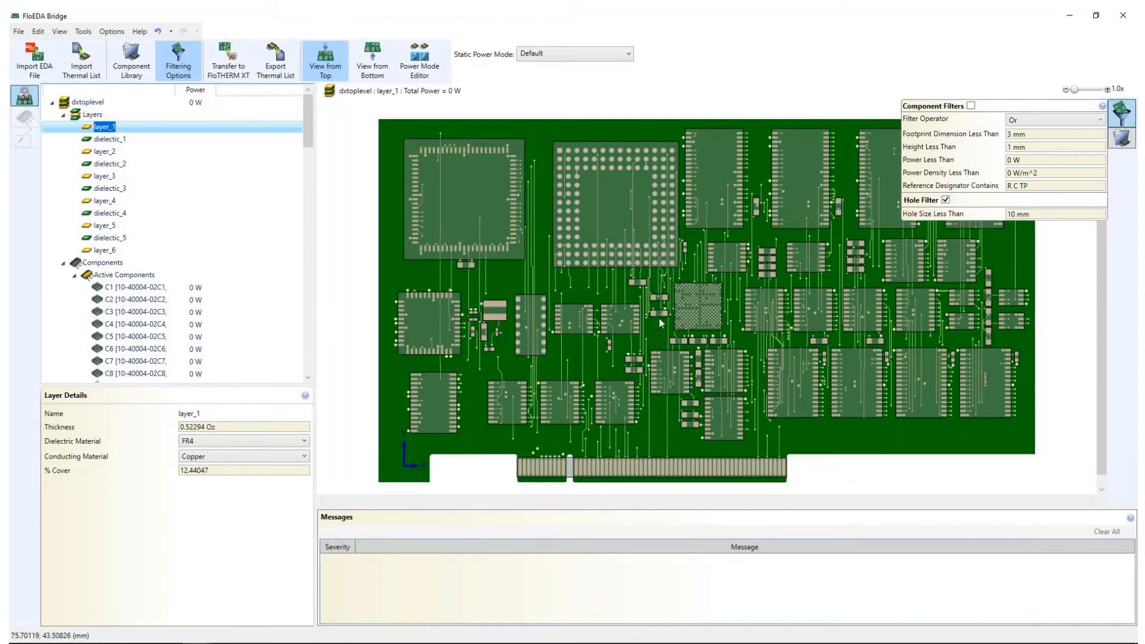
left_click(972, 107)
left_click(972, 106)
left_click(972, 106)
left_click(971, 107)
Set the component filter's footprint dimension limit to less than 10 mm and enable the component filters
left_click(1055, 138)
type("10")
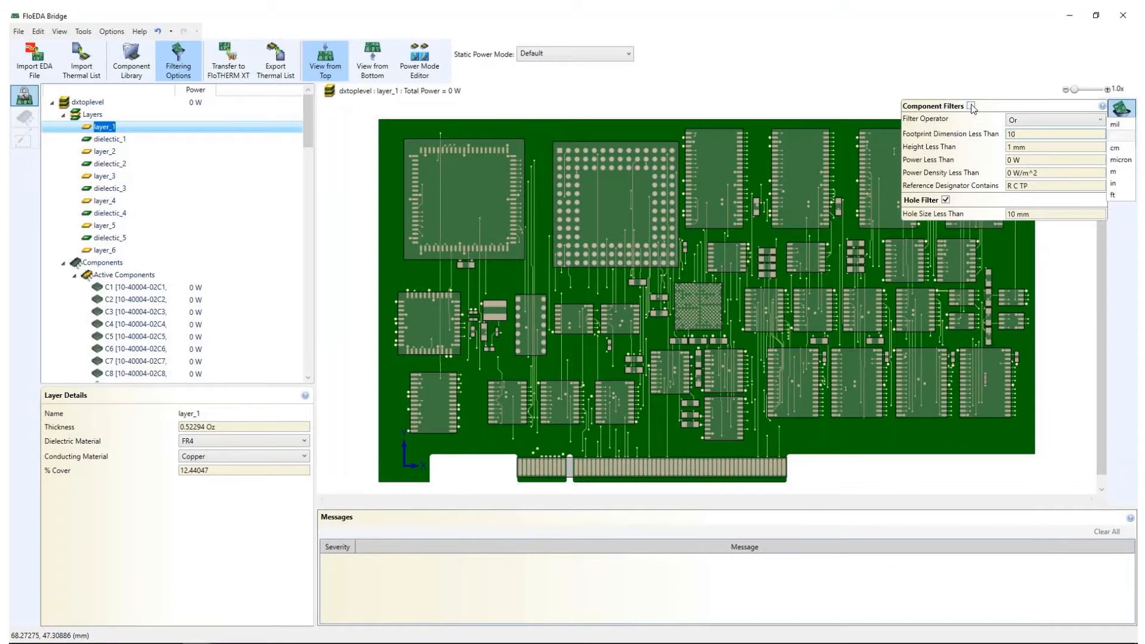
left_click(971, 106)
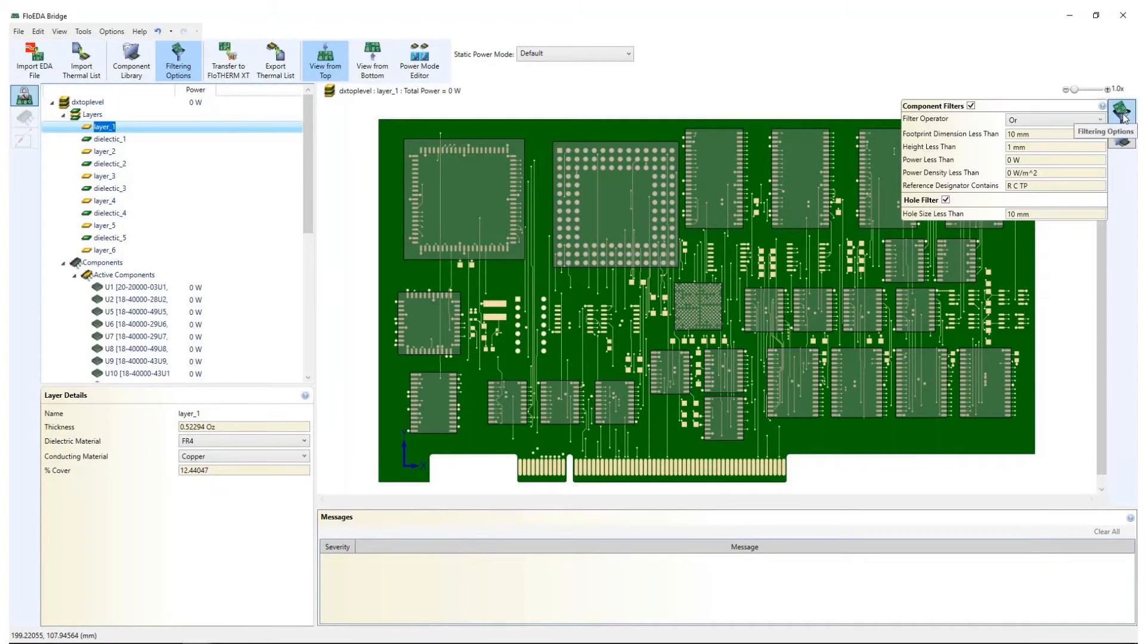
Swap only component U1 for the PGA132 model from the user component library
left_click(613, 225)
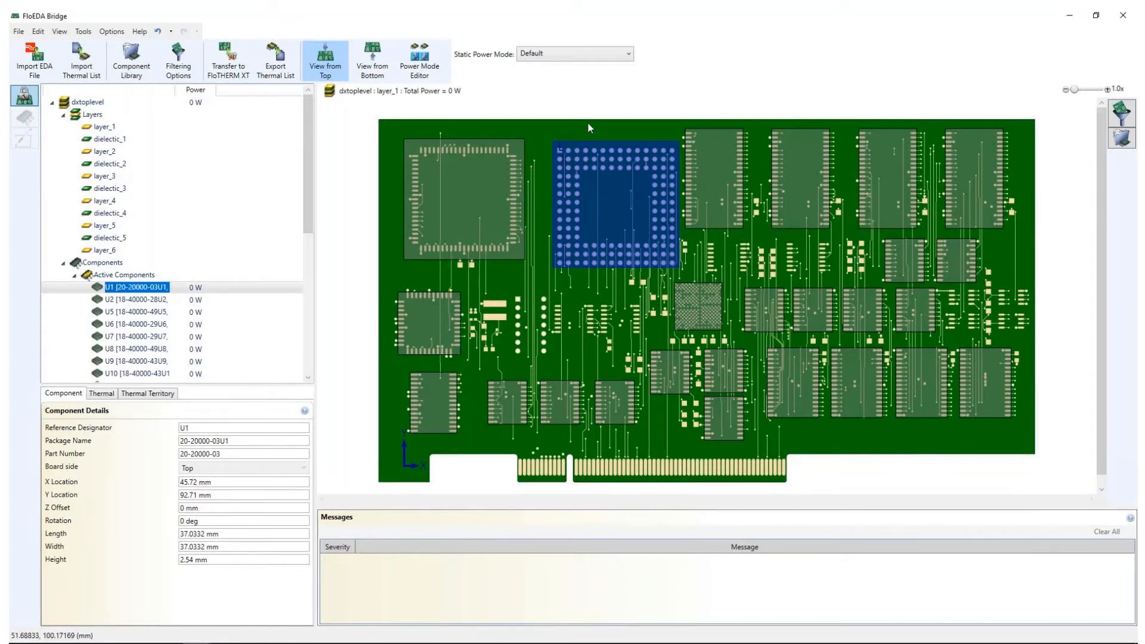
left_click(99, 395)
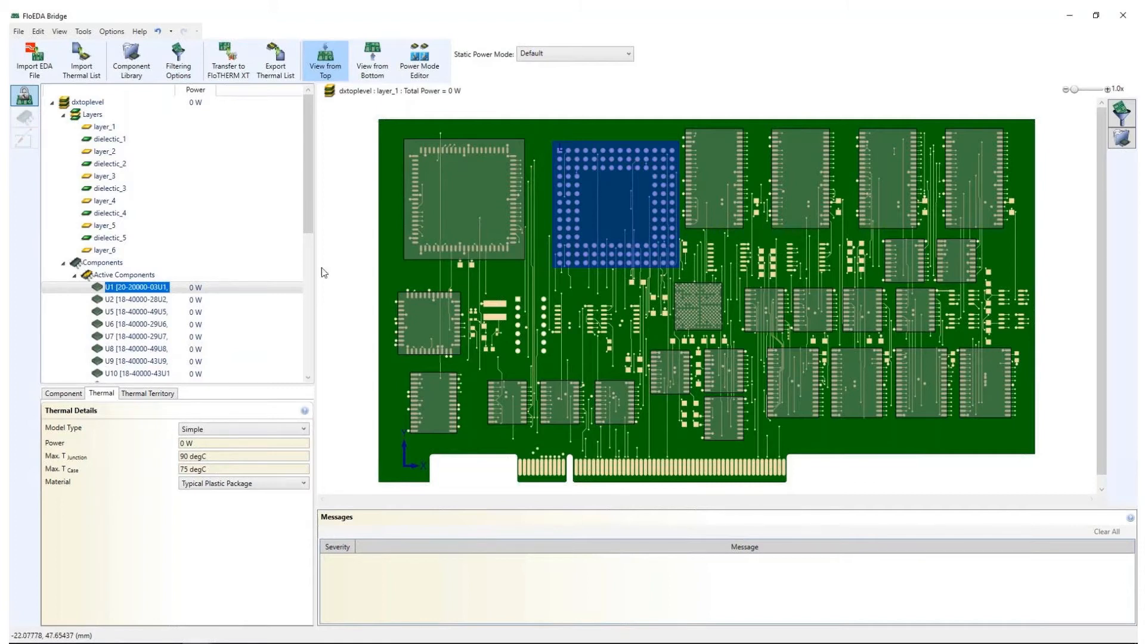
left_click(1121, 141)
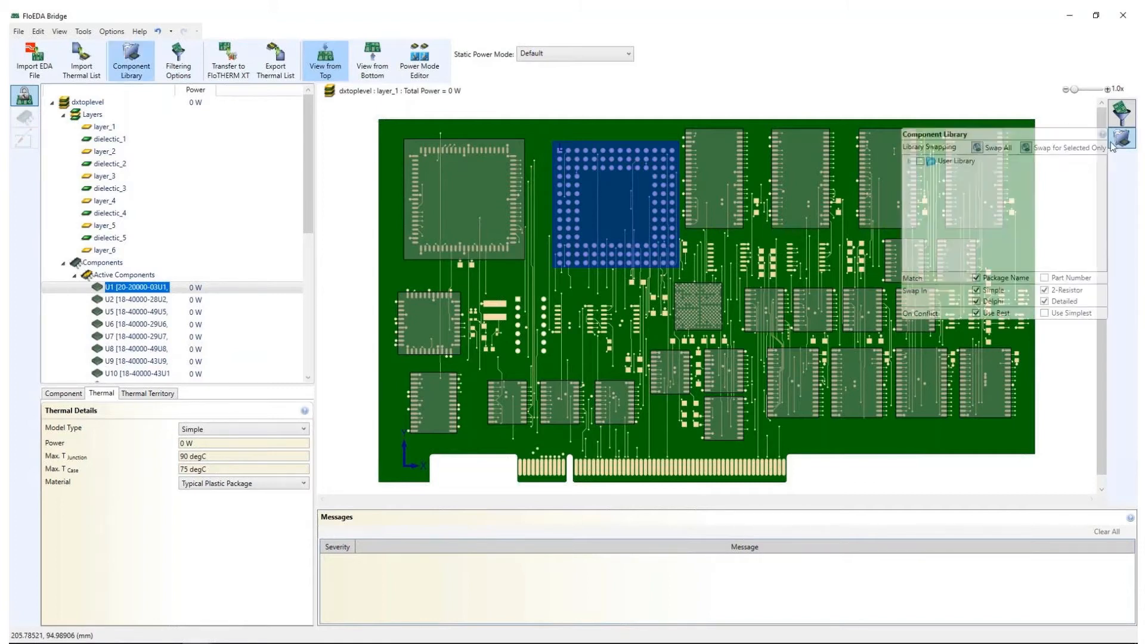
left_click(909, 161)
left_click(932, 195)
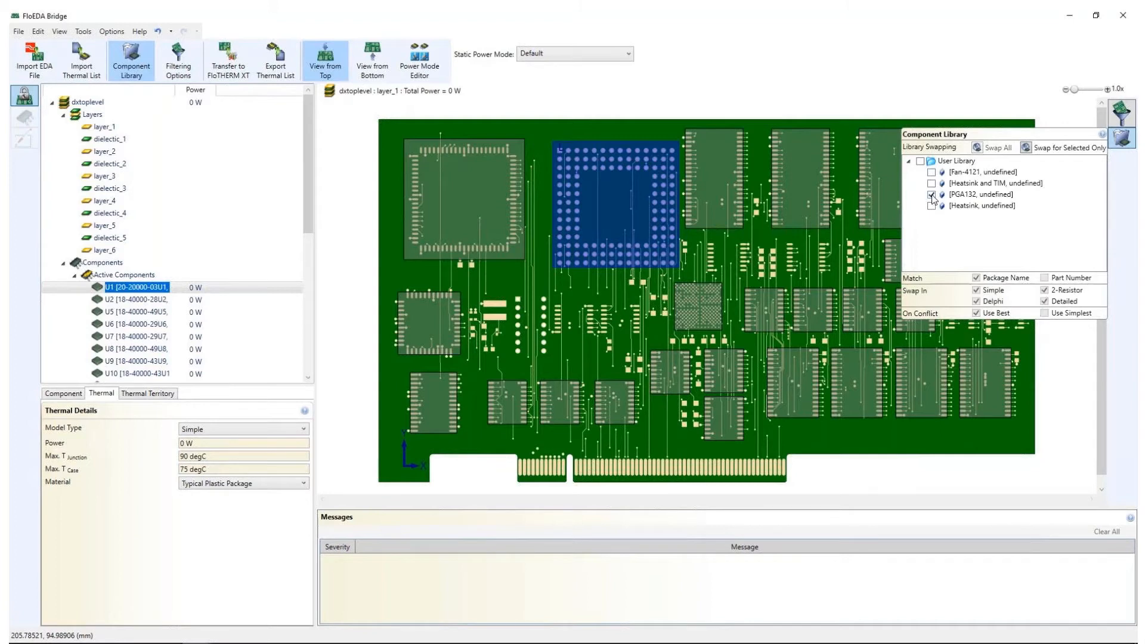
left_click(1028, 148)
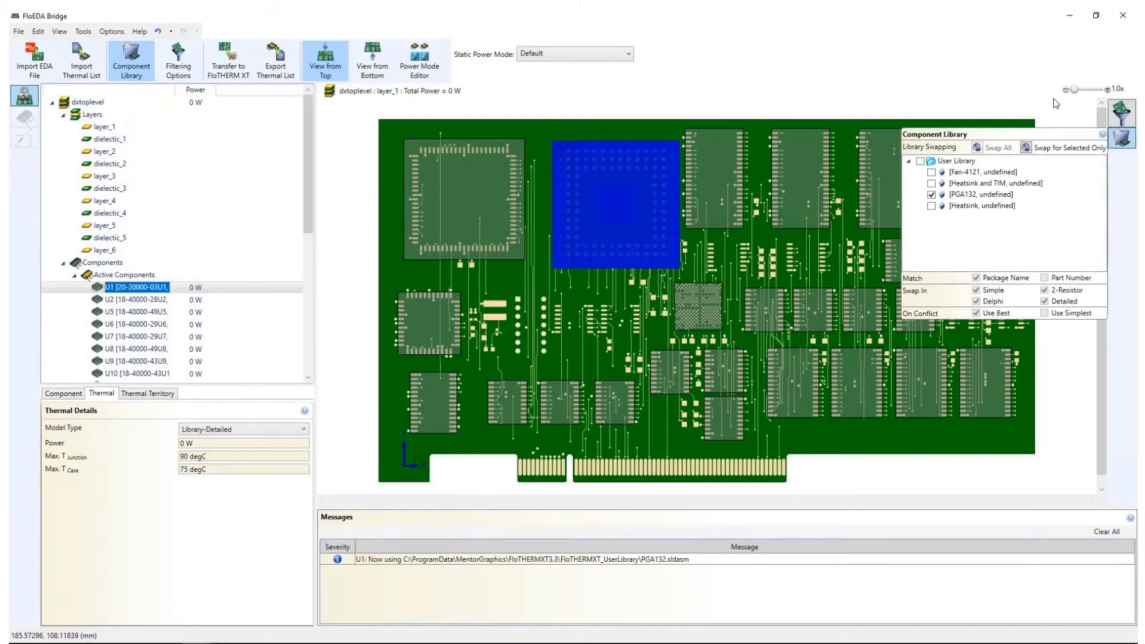
left_click(1123, 138)
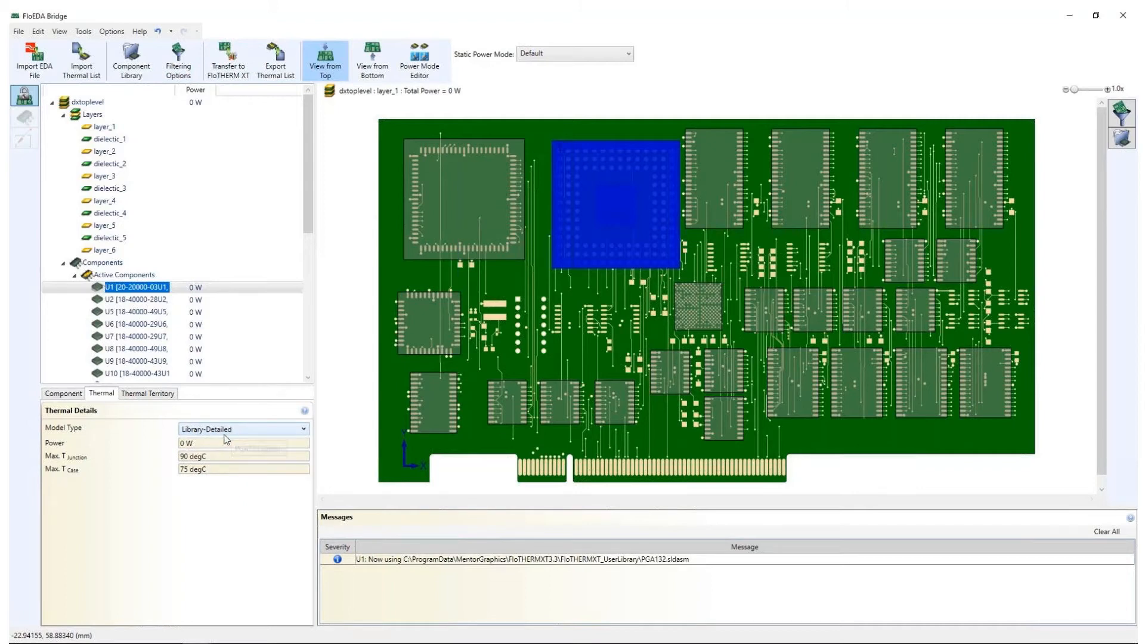
Set the power of component U1 to 8.8 W
left_click(199, 448)
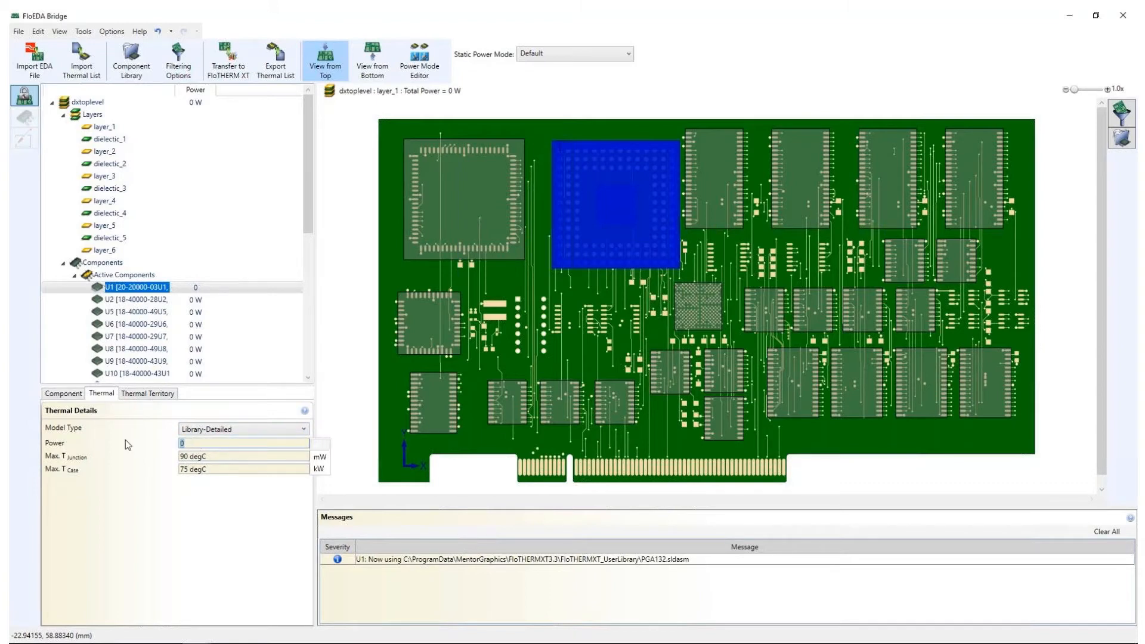
type("8.8")
key("Tab")
left_click(337, 316)
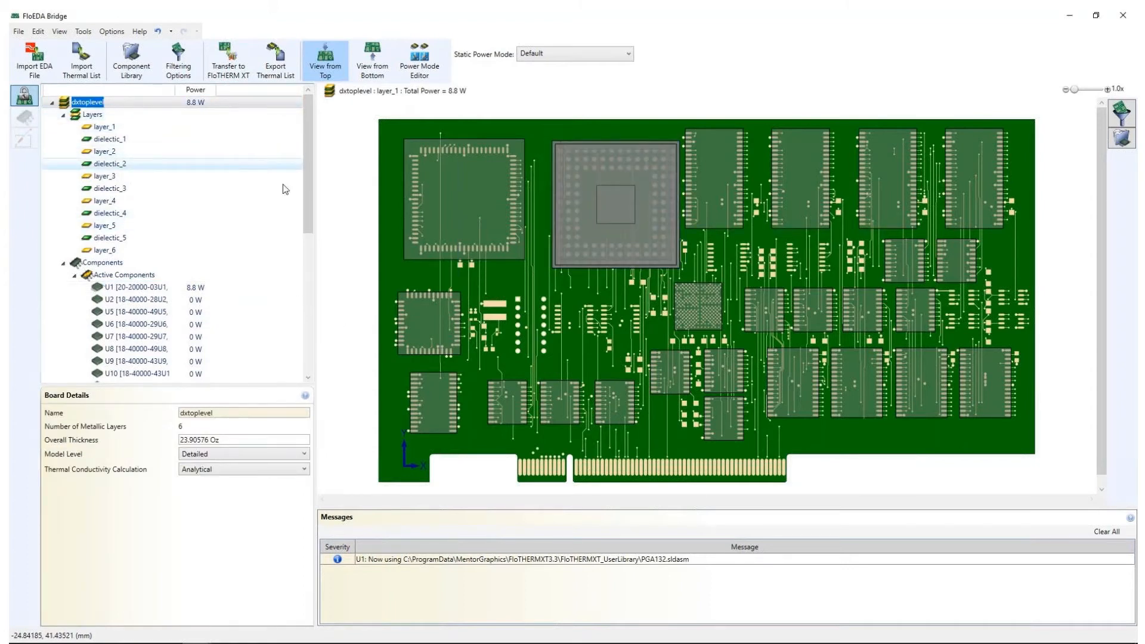
mouse_move(593, 196)
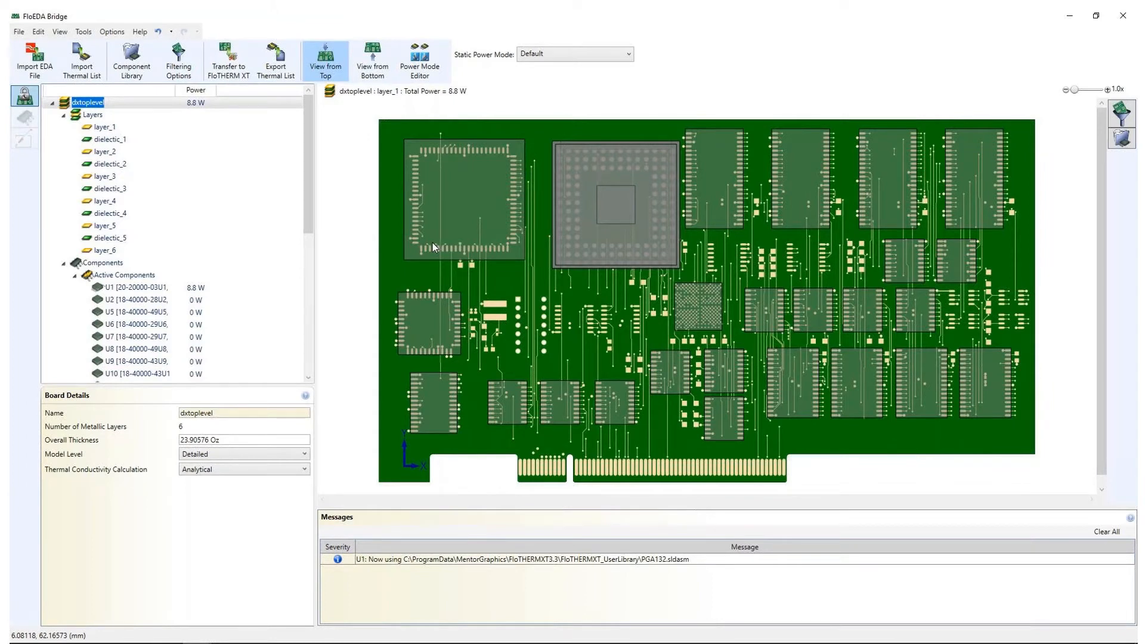
Give component U24 a 2Resistor thermal model with 0.5 K/W junction-to-board and 5 K/W junction-to-case resistance
left_click(438, 225)
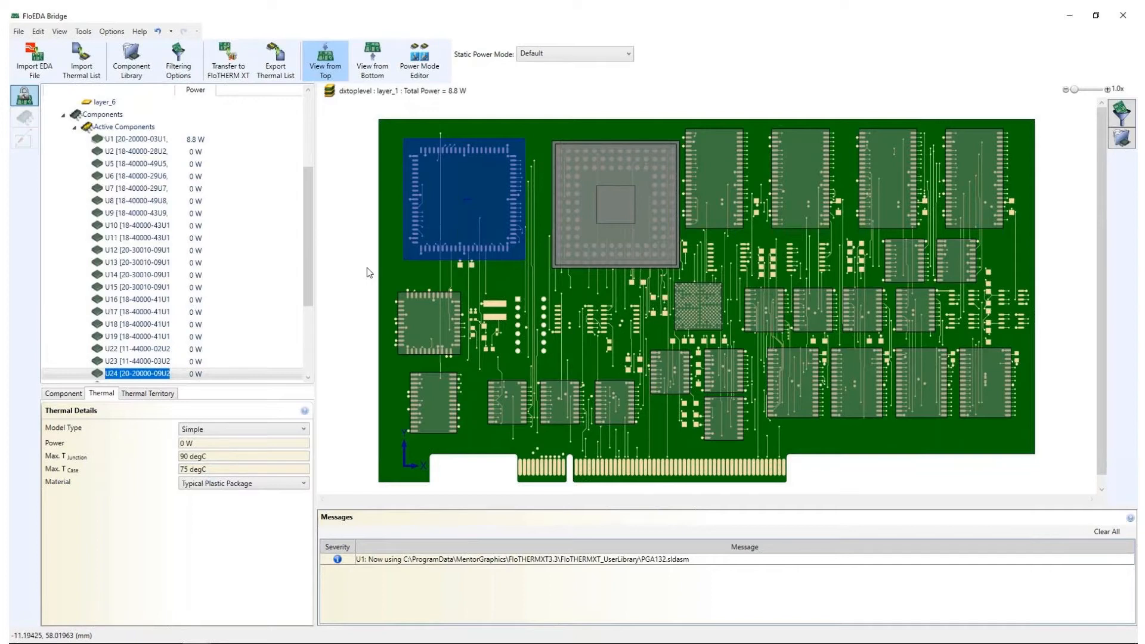
left_click(233, 430)
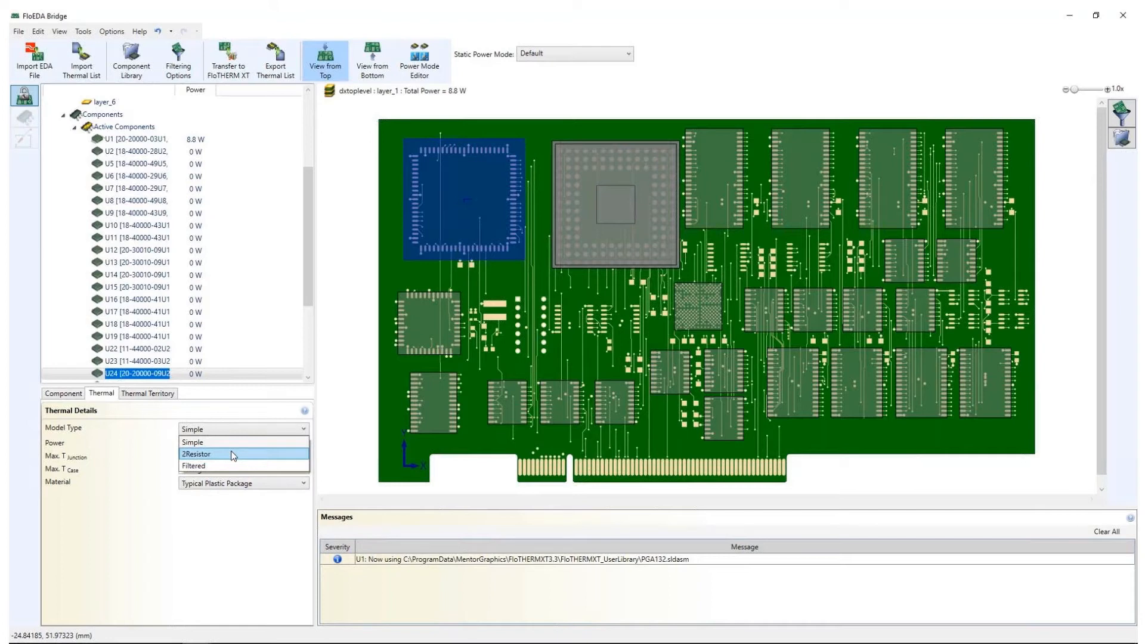
left_click(233, 455)
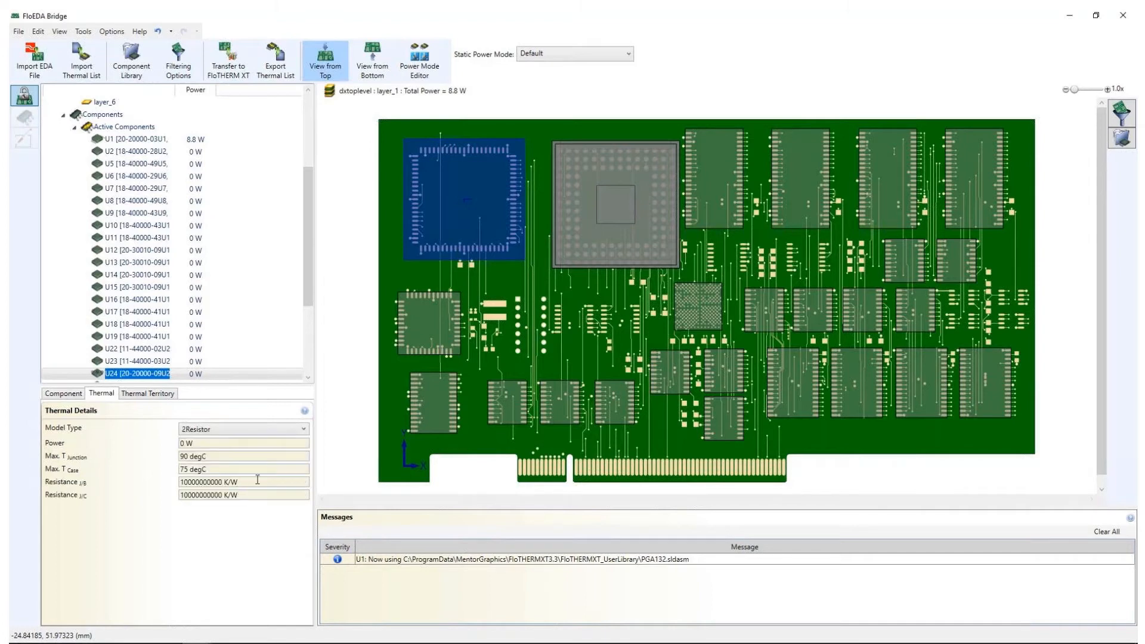
left_click(260, 482)
type("0.5")
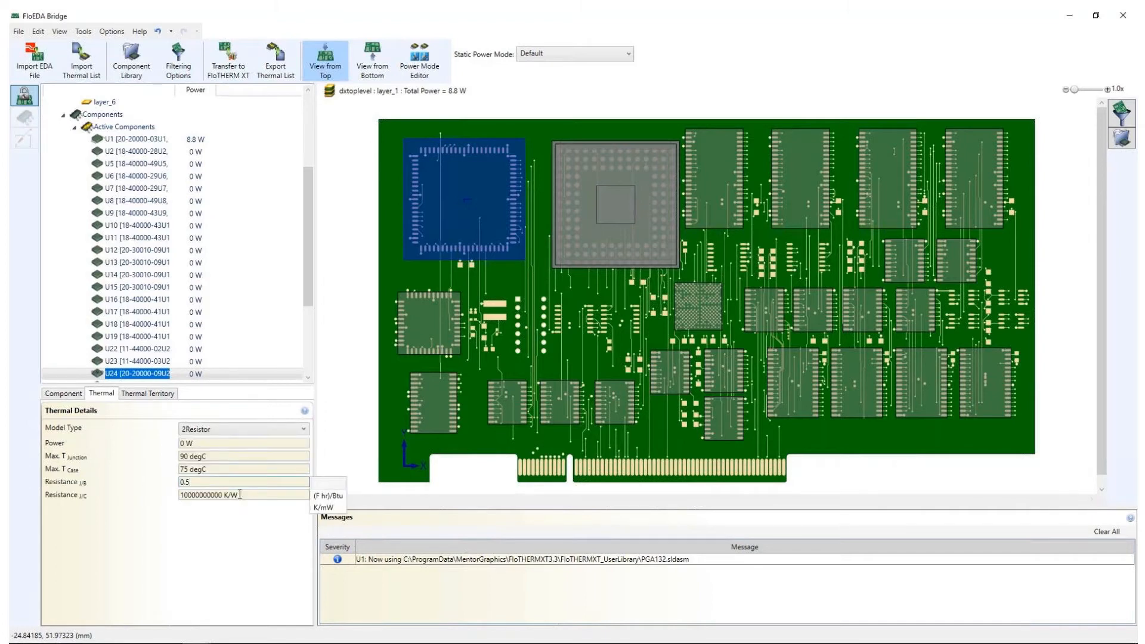
key("Tab")
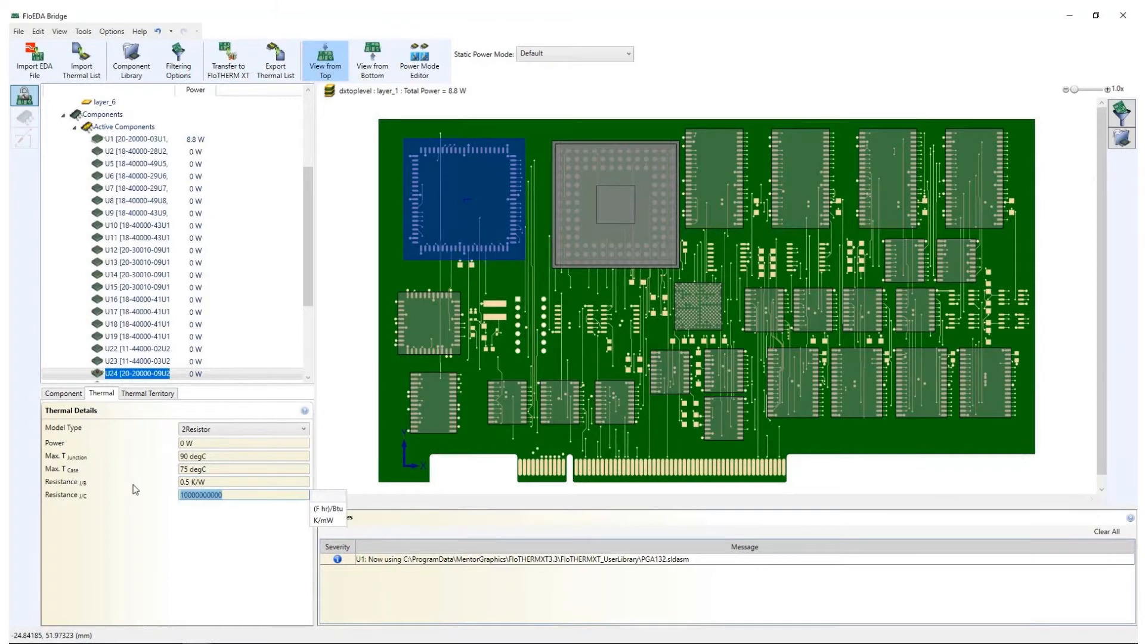
type("5")
key("Return")
Set the power of component U24 to 1.2 W
left_click(217, 444)
type("1.2")
key("Tab")
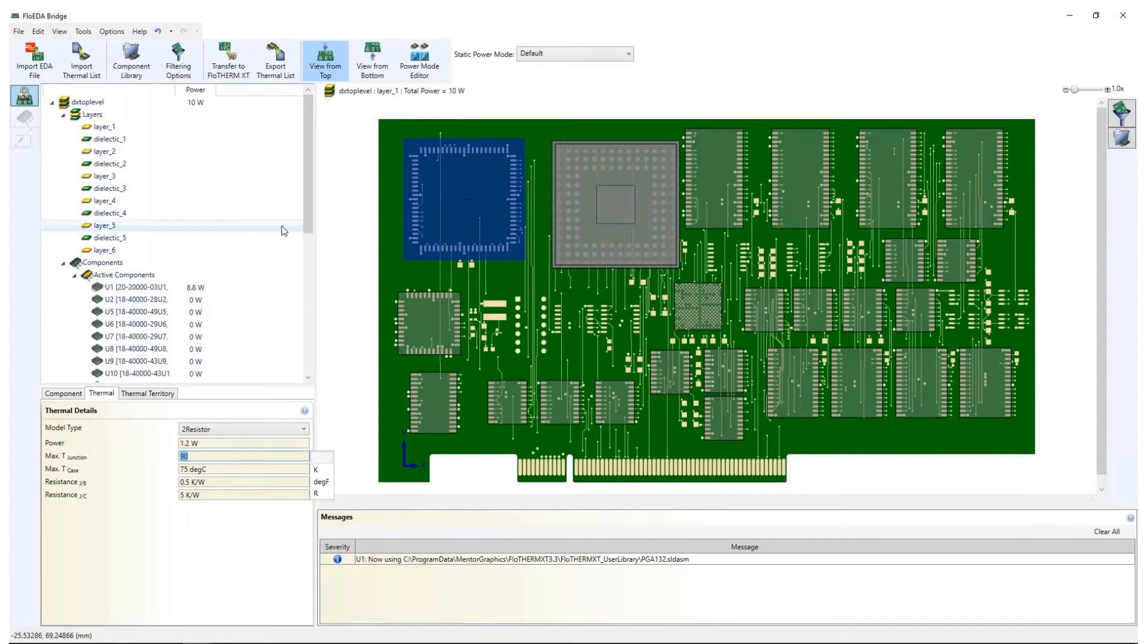
Import the components' thermal data from the list file power-list.csv
left_click(91, 74)
left_click(200, 232)
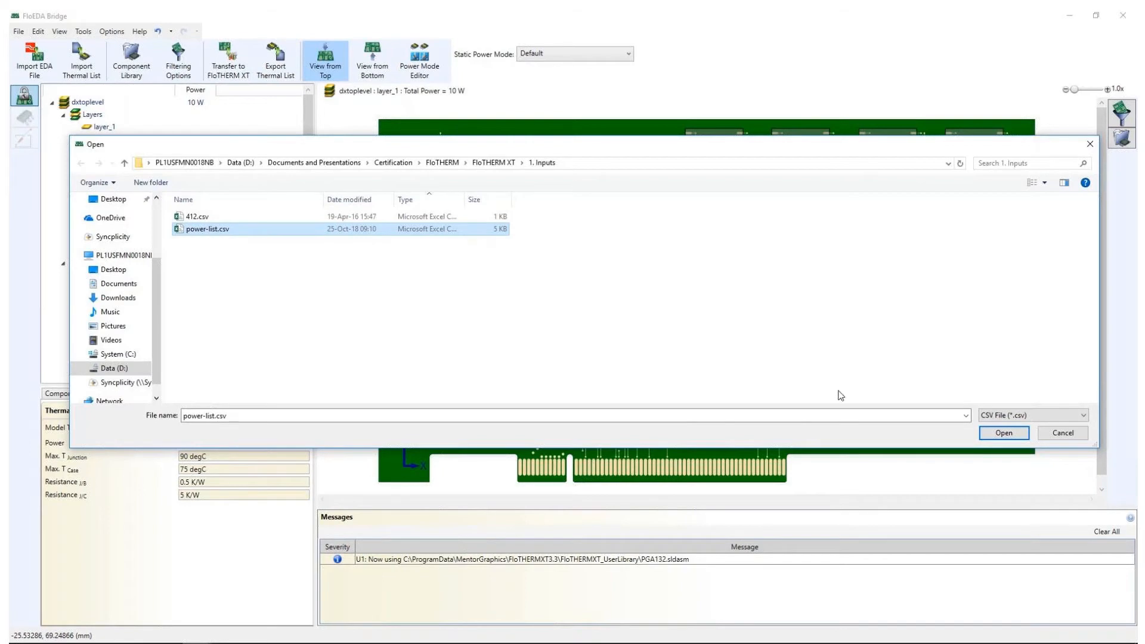
left_click(1004, 432)
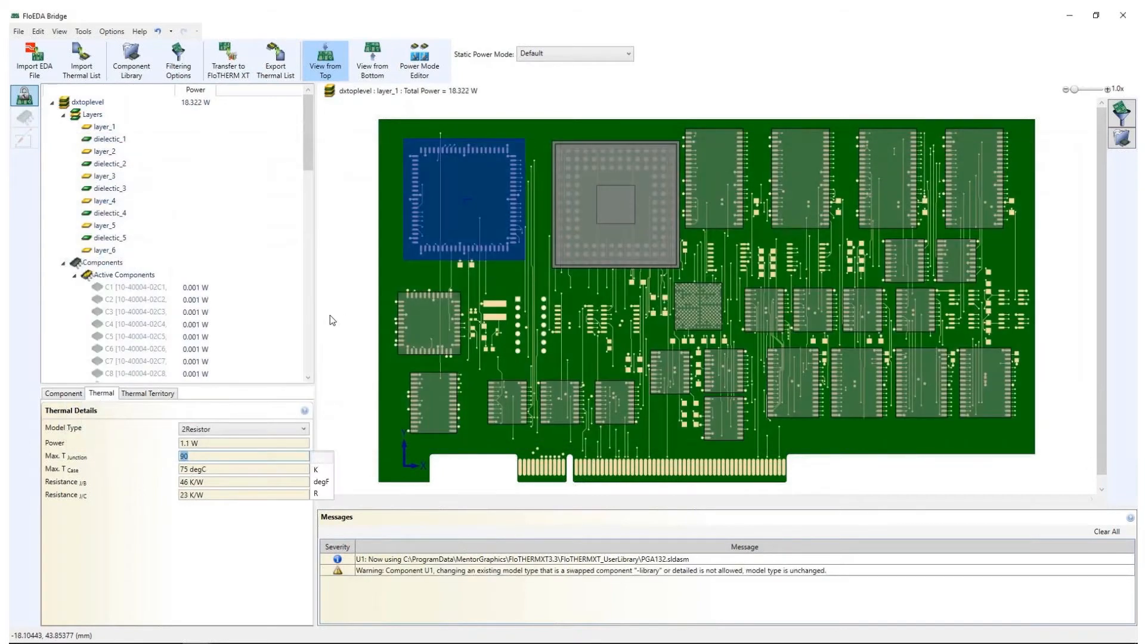
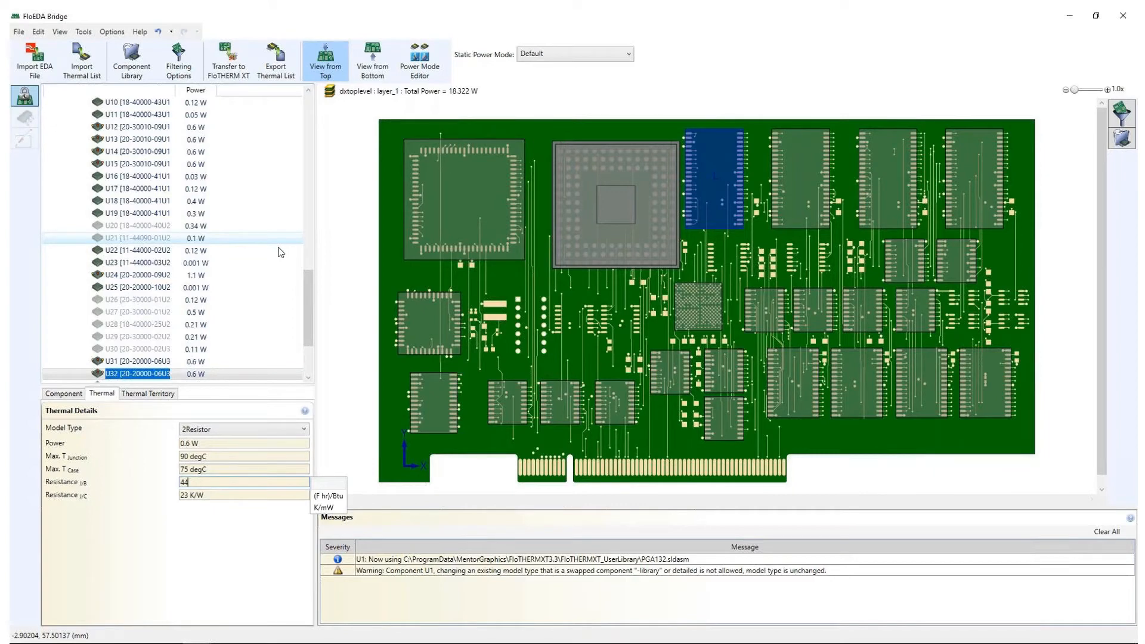
Set the junction-to-board resistance of component U32 to 44 K/W
key("Return")
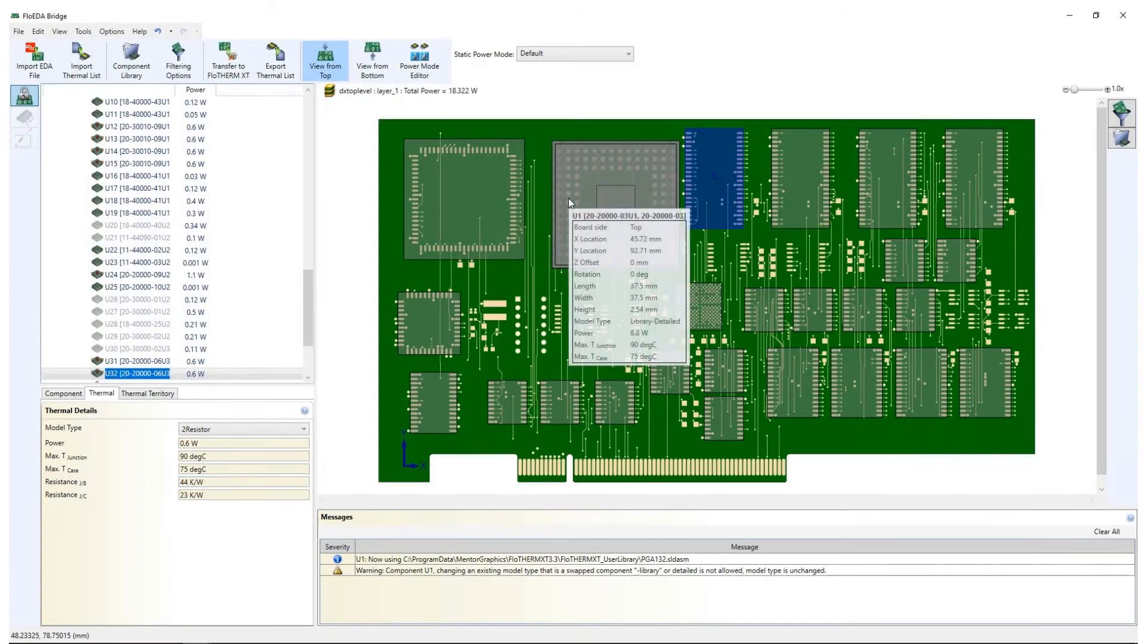
Enable a thermal territory for component U1 and resize it on the board to an inflation size of 3.5 mm
left_click(569, 203)
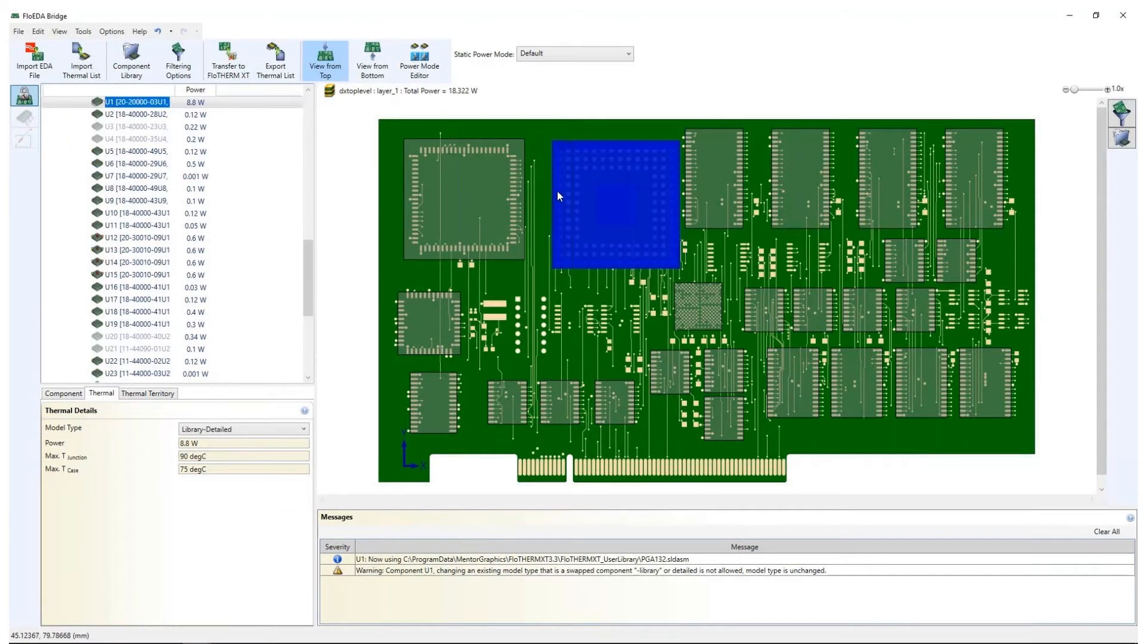
mouse_move(555, 170)
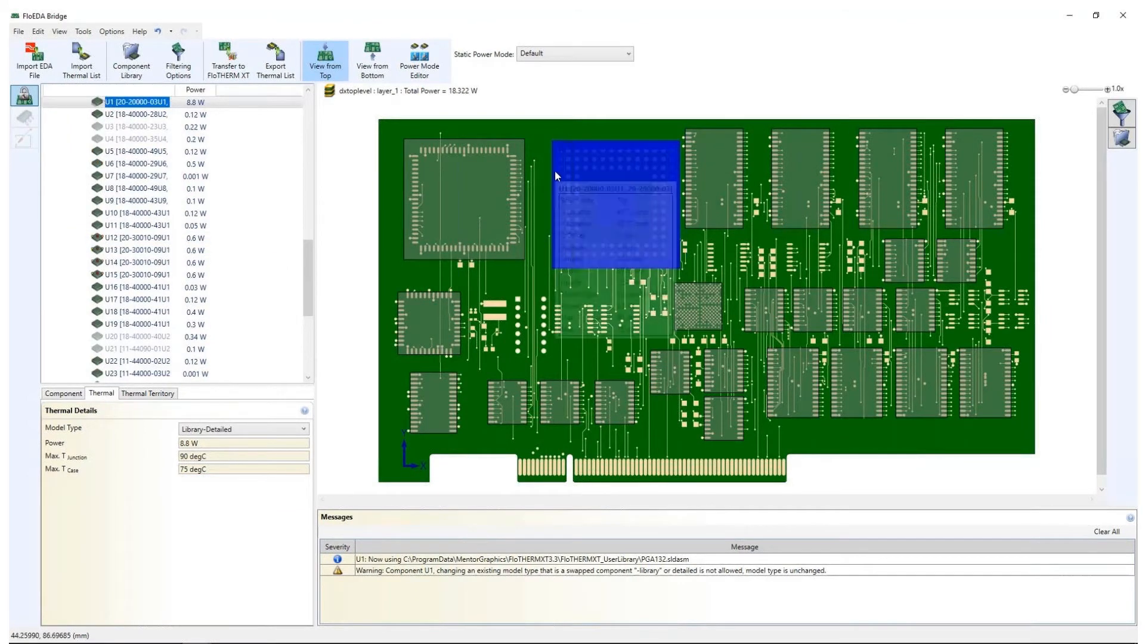
left_click(149, 393)
left_click(221, 430)
left_click(220, 442)
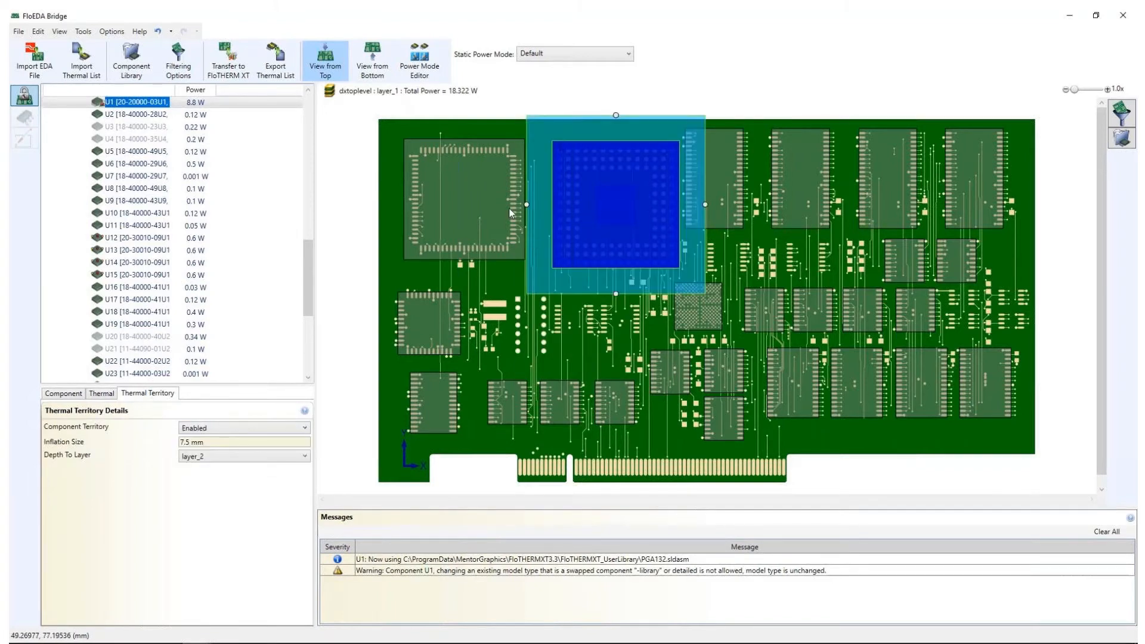
left_click_drag(526, 205, 540, 204)
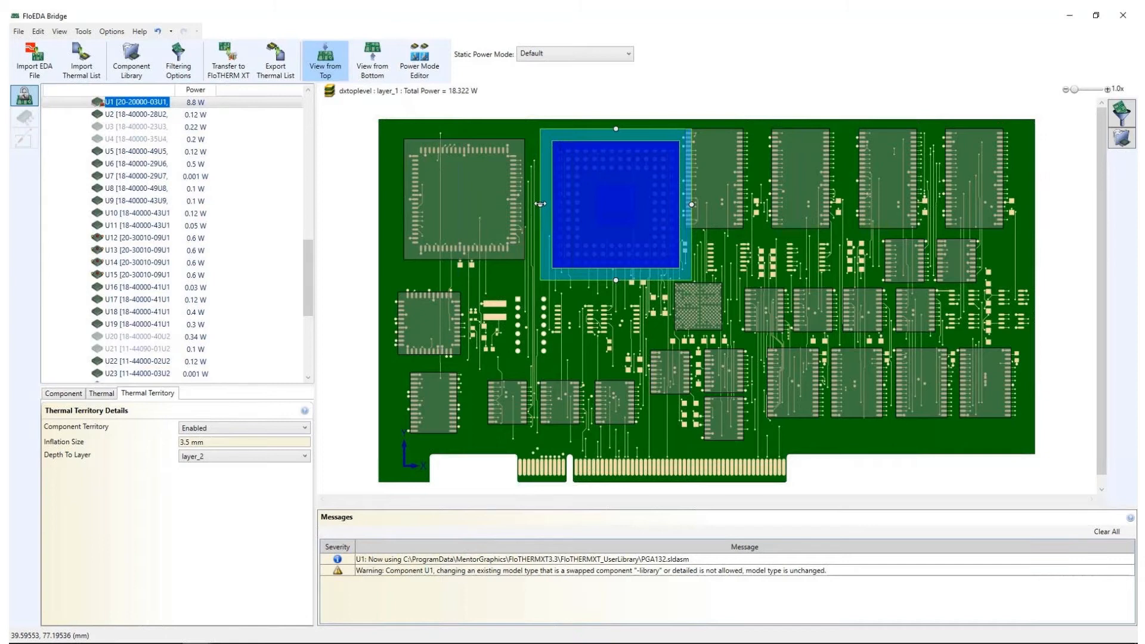
left_click_drag(541, 204, 537, 204)
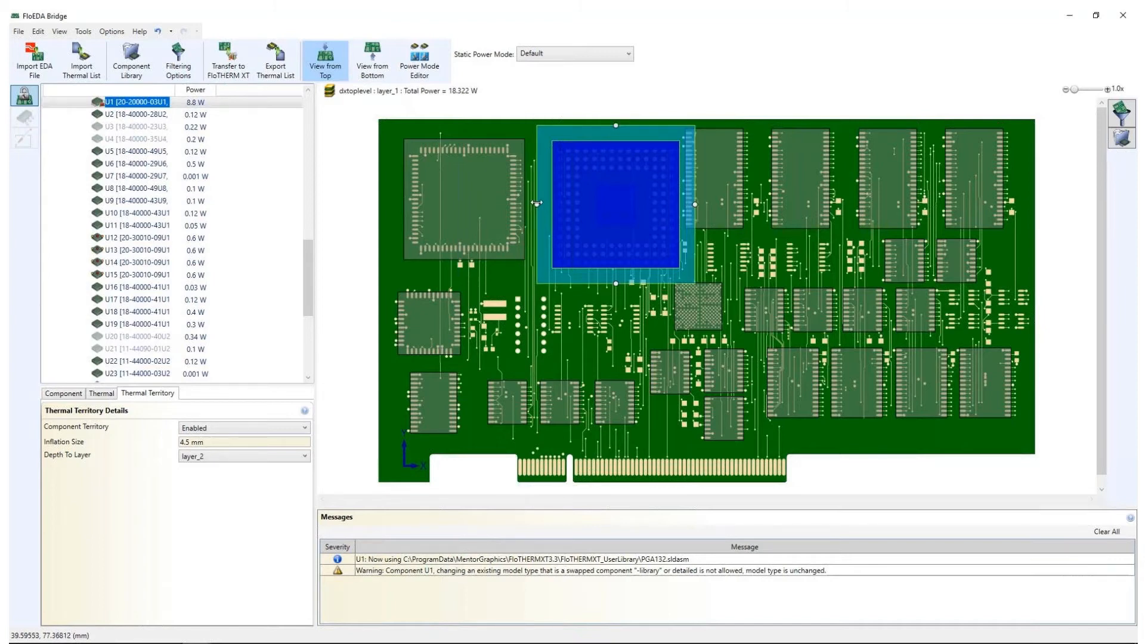
left_click_drag(538, 202, 541, 204)
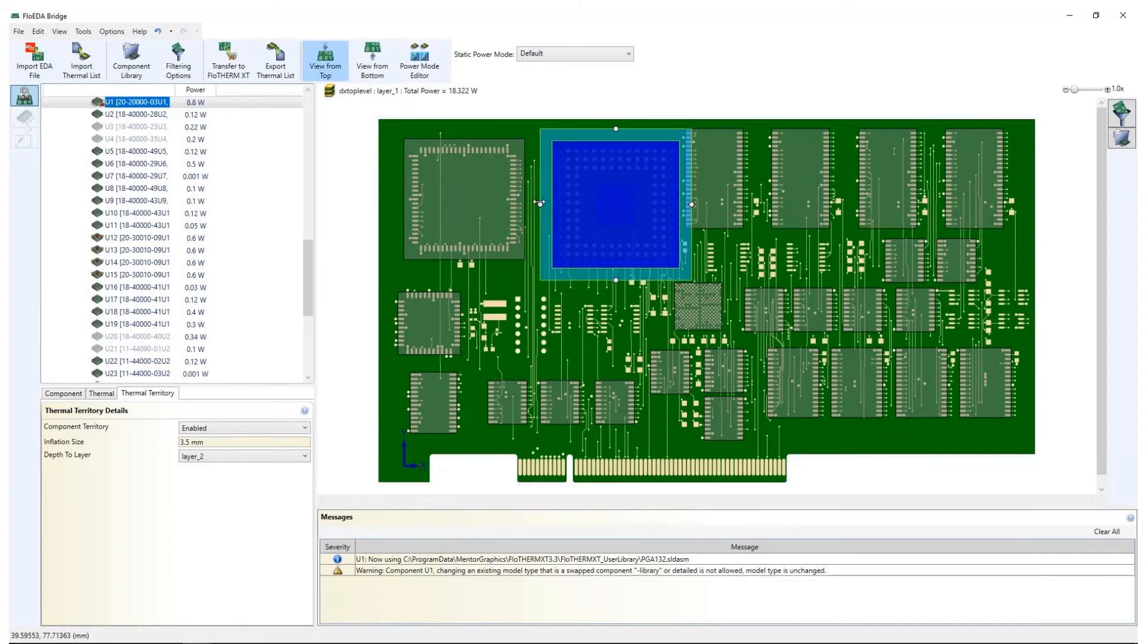
Examine the available depth-to-layer options for U1's thermal territory
mouse_move(566, 171)
left_click(234, 460)
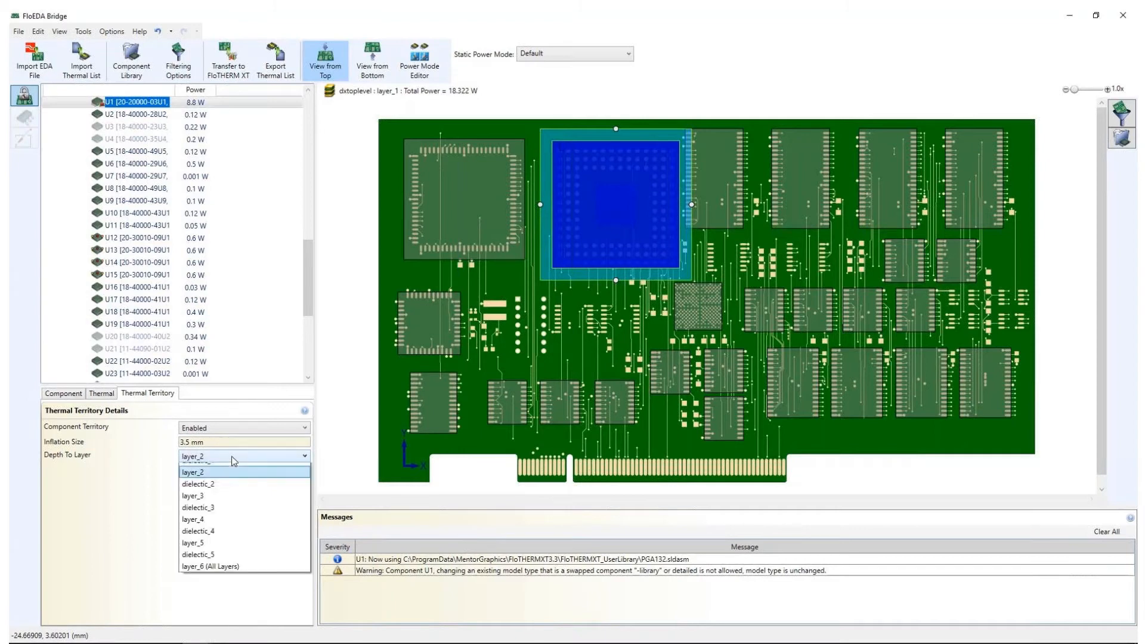
left_click(219, 587)
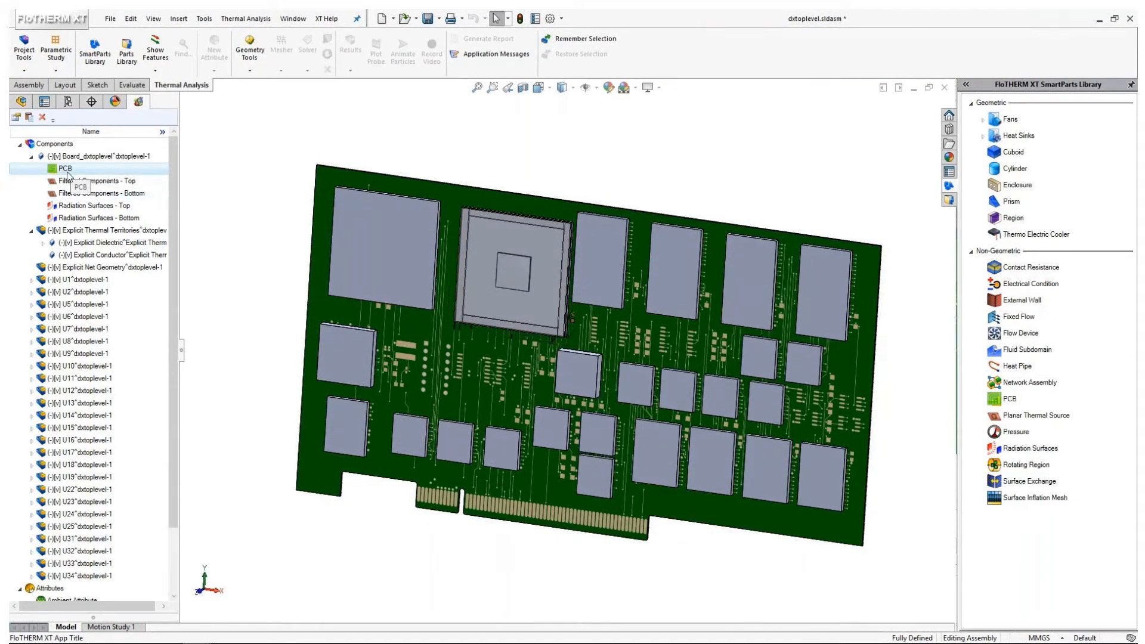
In FloTHERM XT, examine the power values of the transferred board's components and the explicit conductor part of the thermal territory
left_click(162, 132)
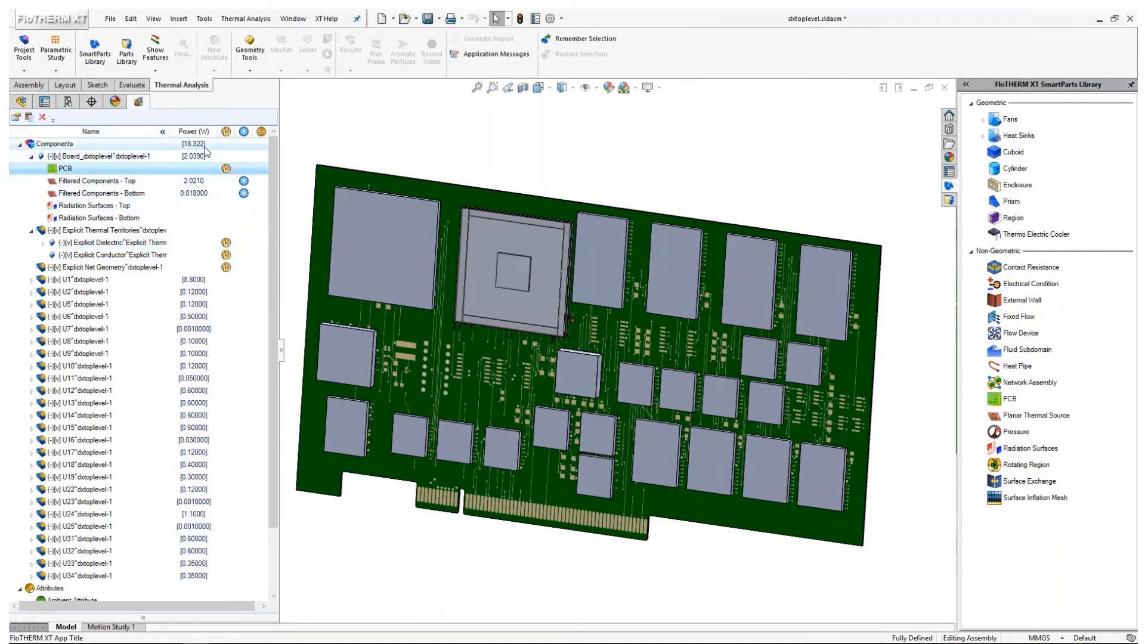
left_click(162, 132)
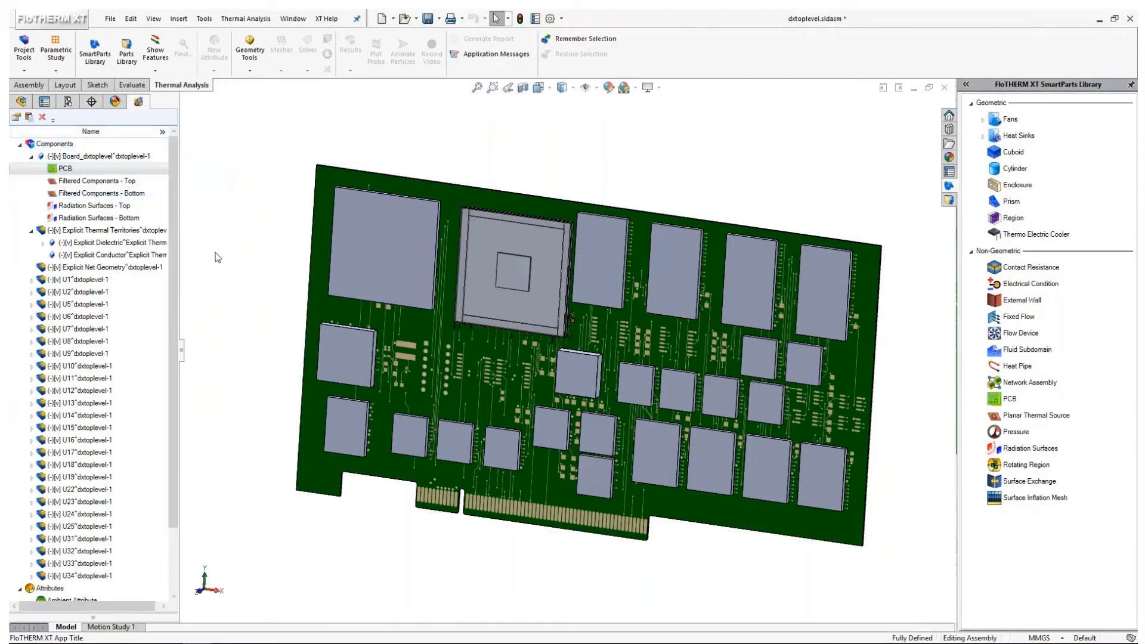
key("ctrl+2")
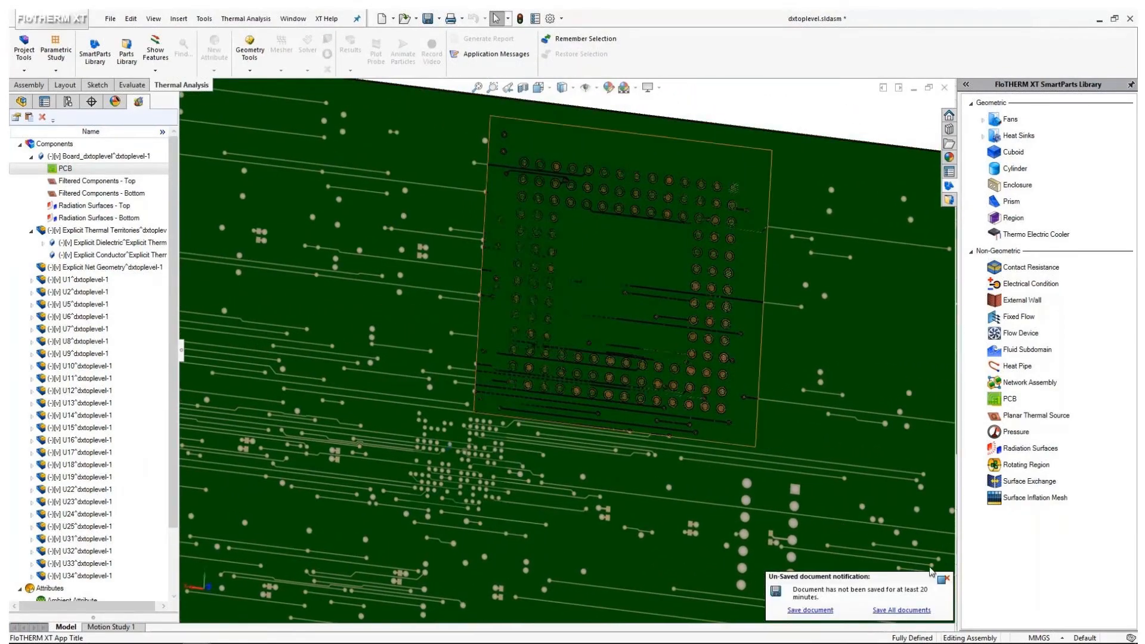
left_click(947, 578)
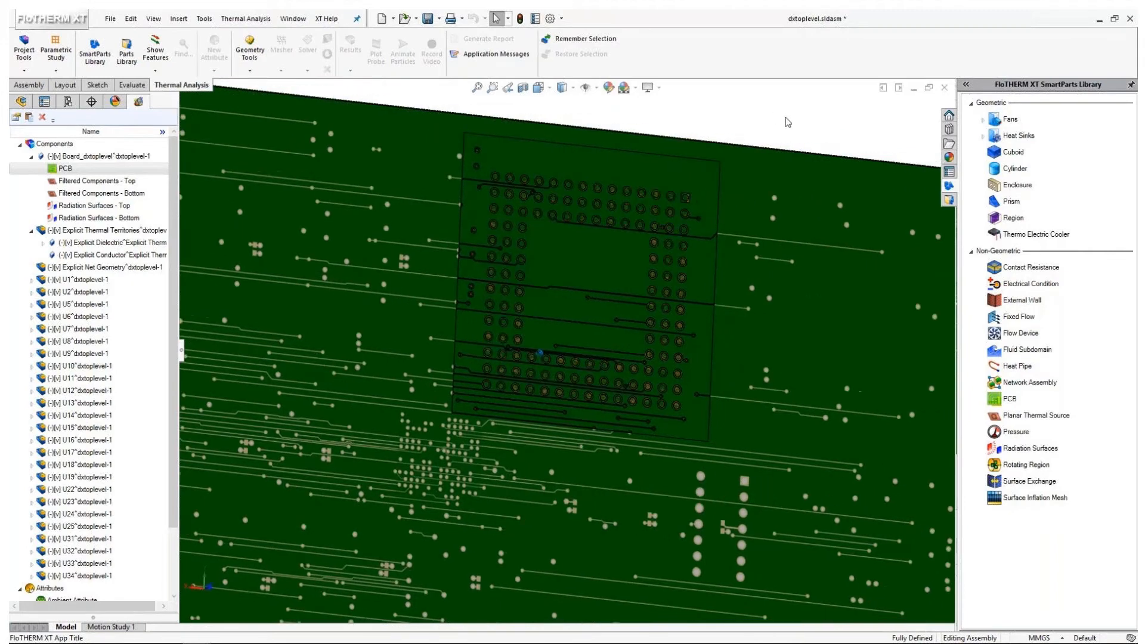
left_click(21, 102)
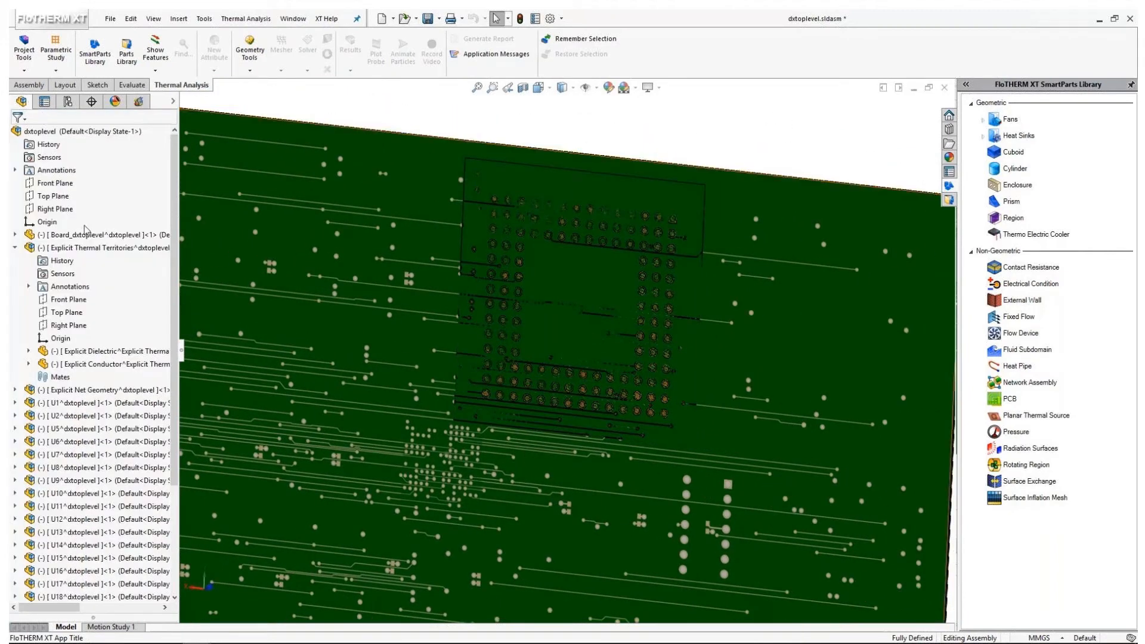
right_click(102, 368)
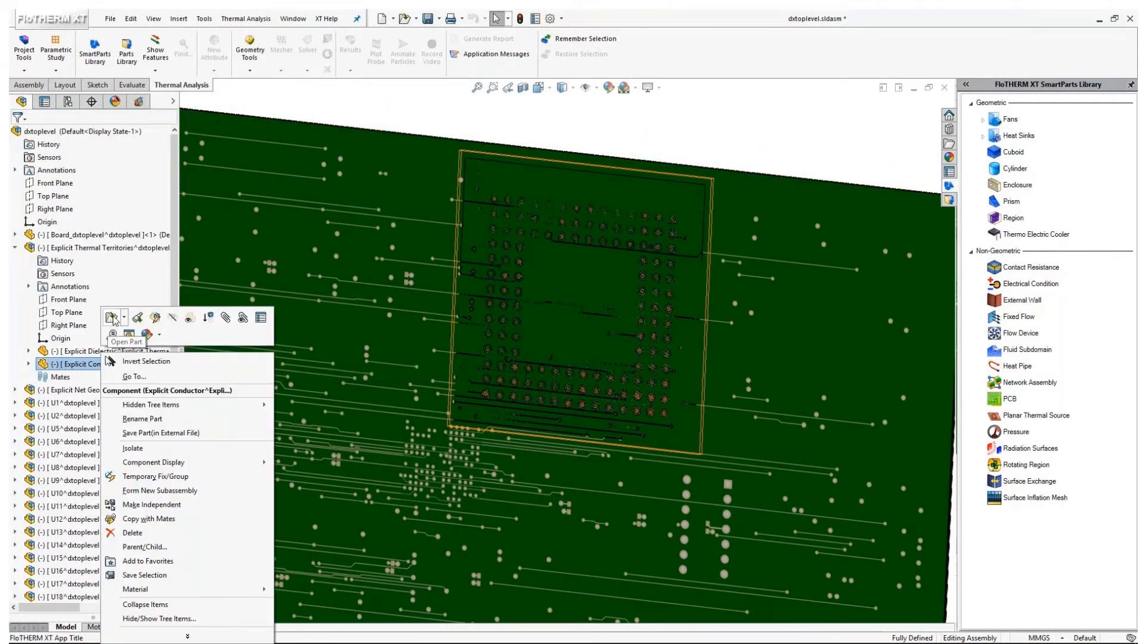
left_click(359, 266)
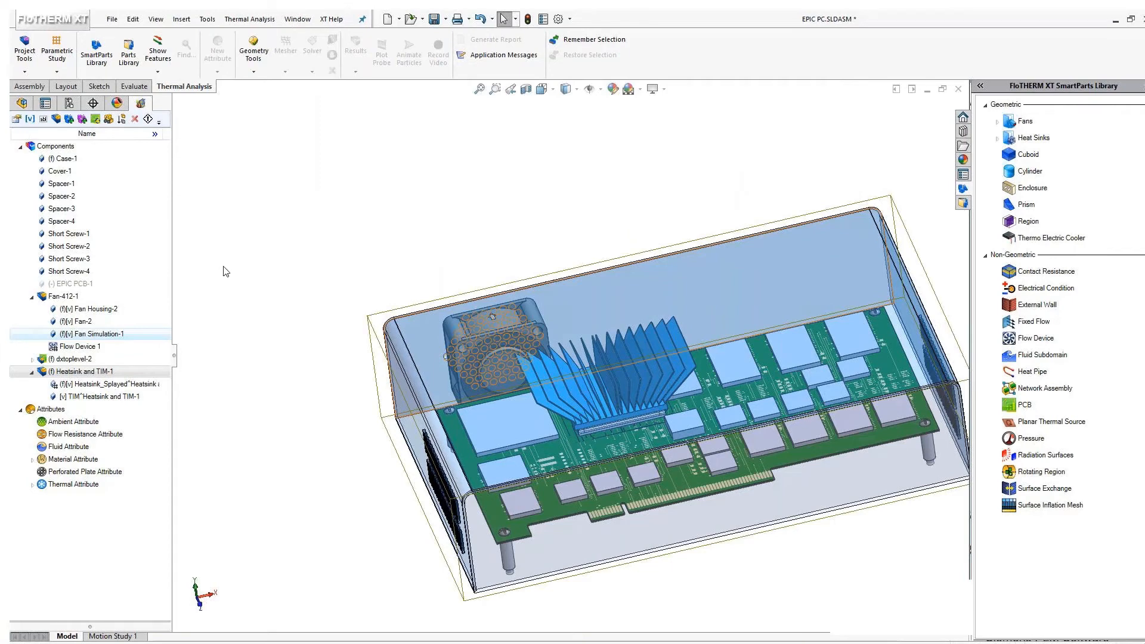
Start a new project with the active assembly as its top level and keep the current units
left_click(225, 271)
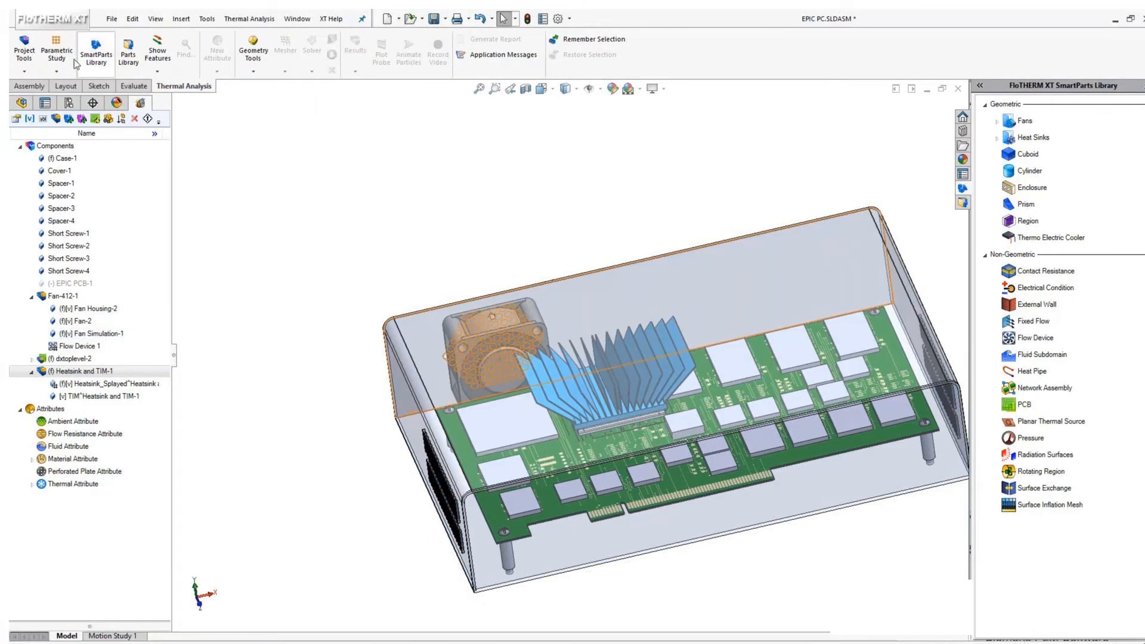
left_click(24, 65)
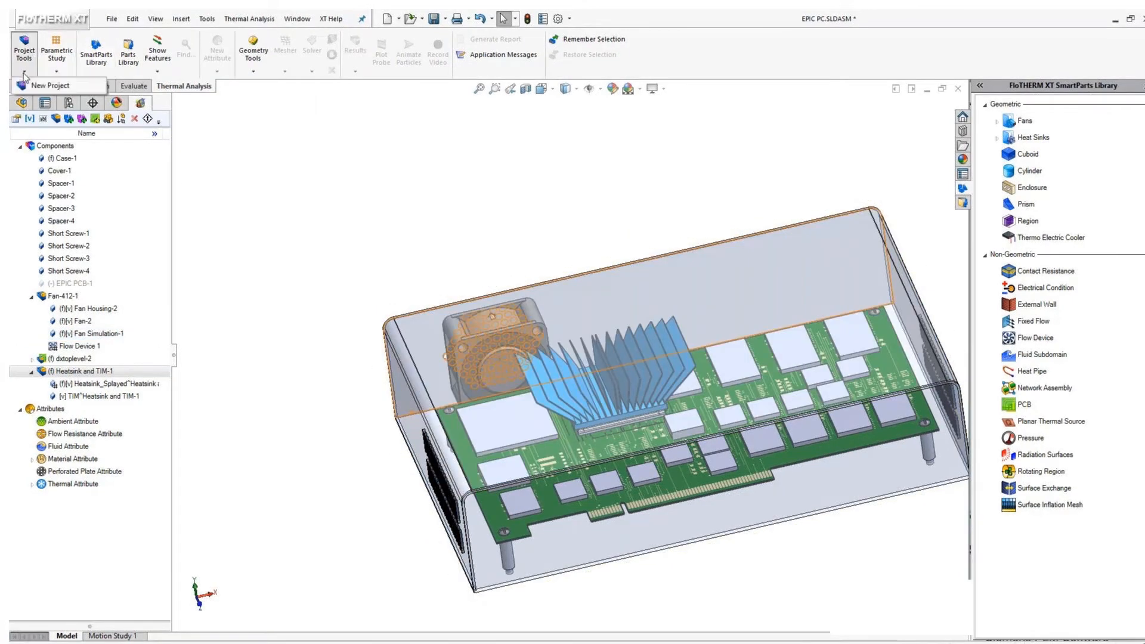
left_click(83, 90)
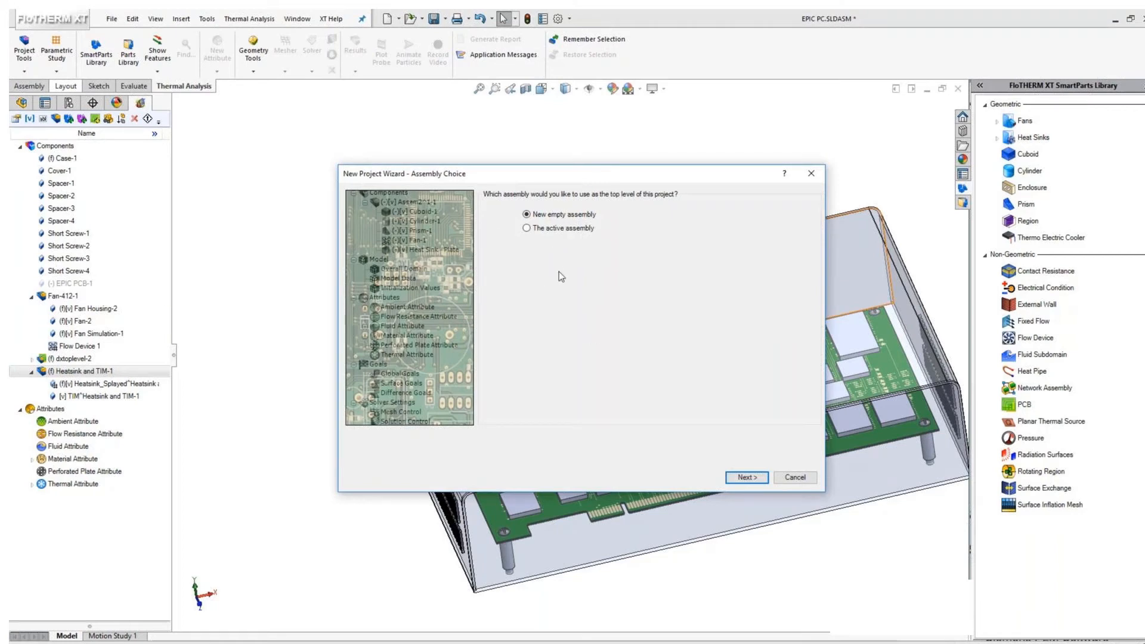
left_click(538, 228)
left_click(746, 477)
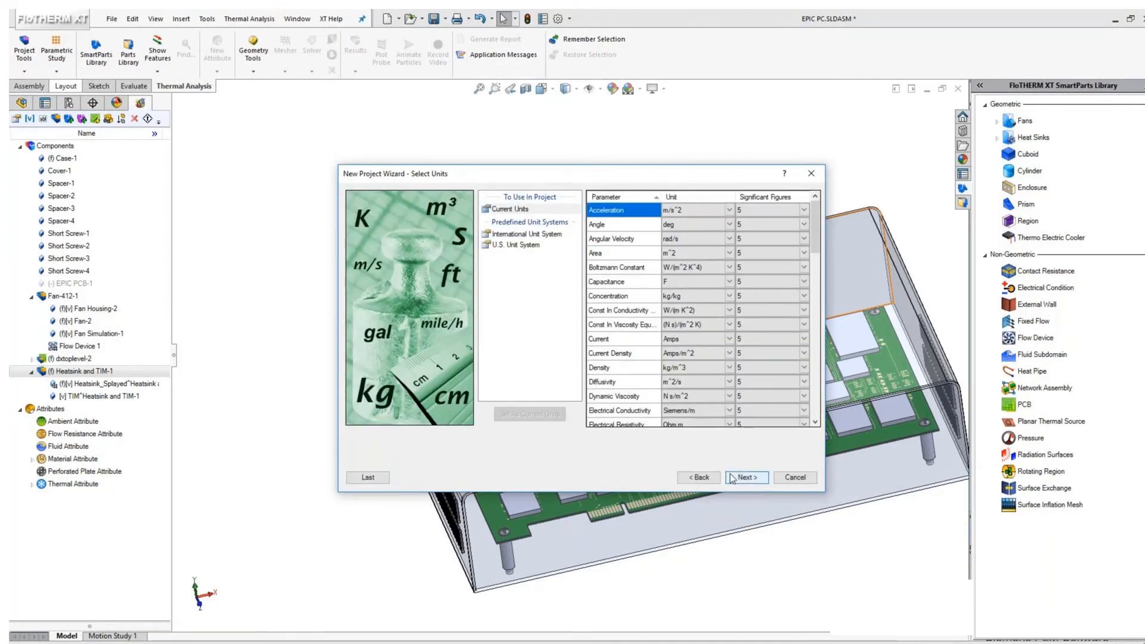
left_click(734, 478)
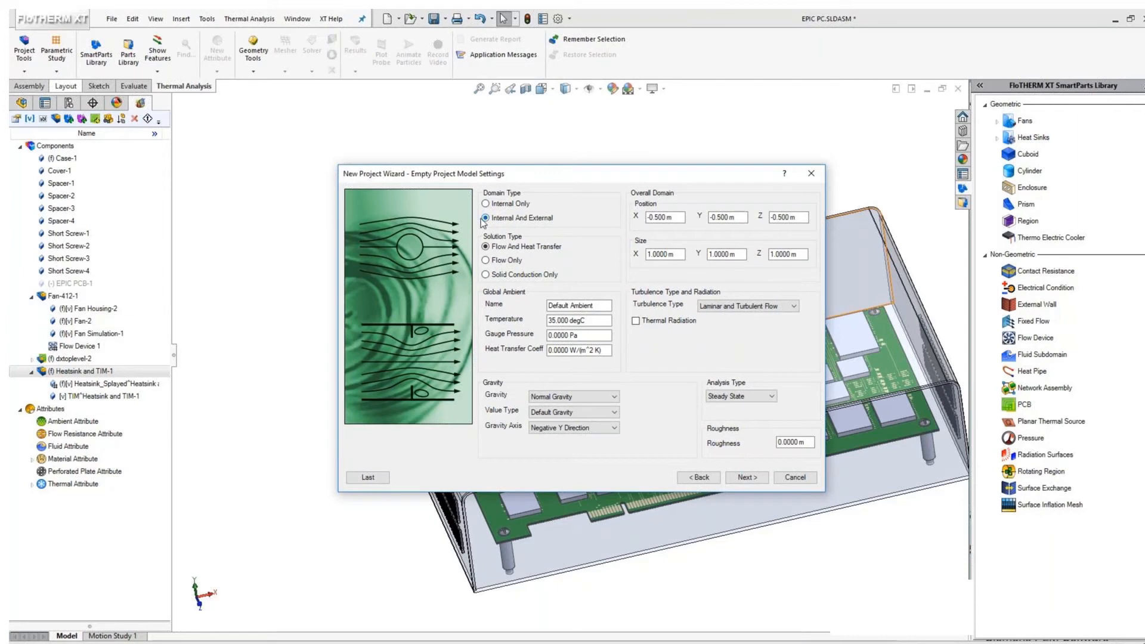
Turn on thermal radiation and keep the steady-state analysis type in the new project's model settings
left_click_drag(500, 175, 354, 73)
middle_click_drag(382, 490, 571, 514)
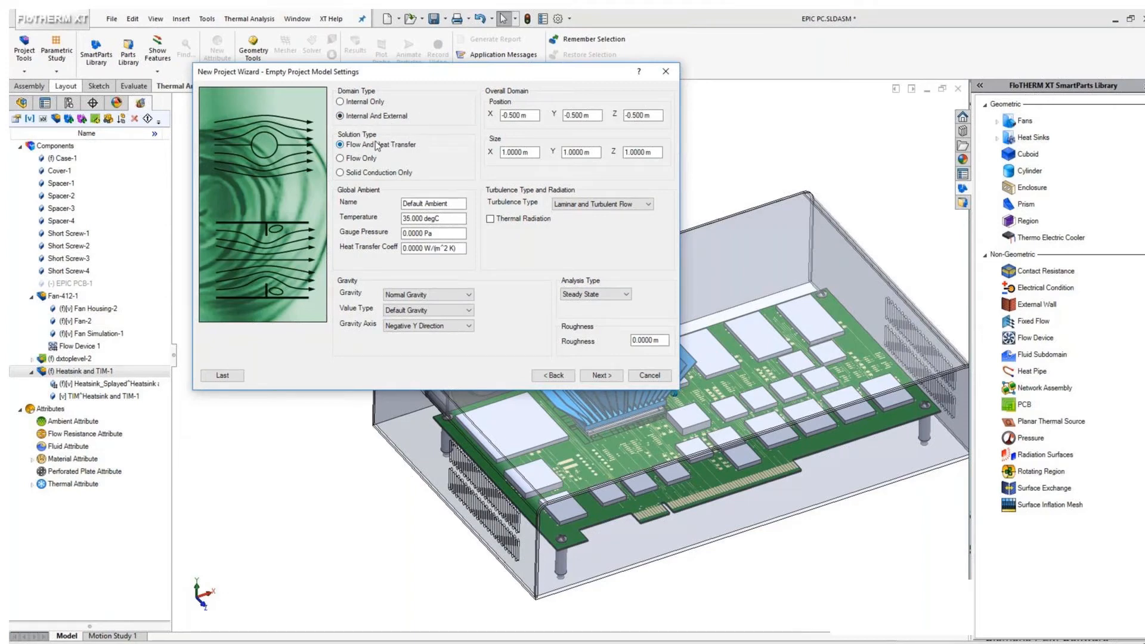
double_click(456, 218)
left_click(458, 216)
left_click(490, 219)
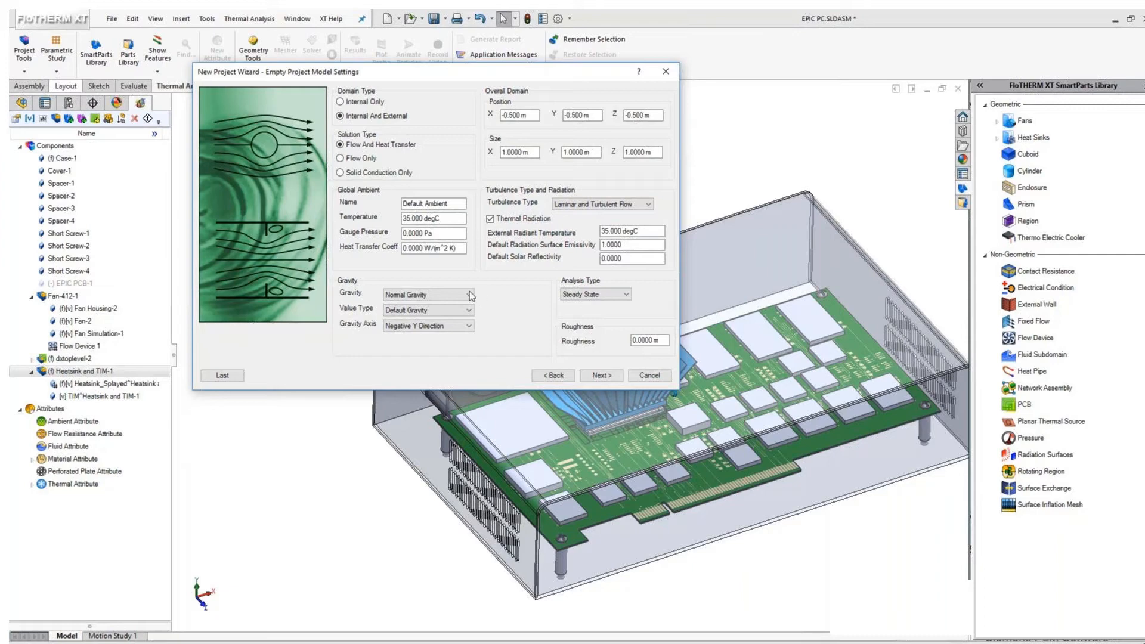
left_click(609, 296)
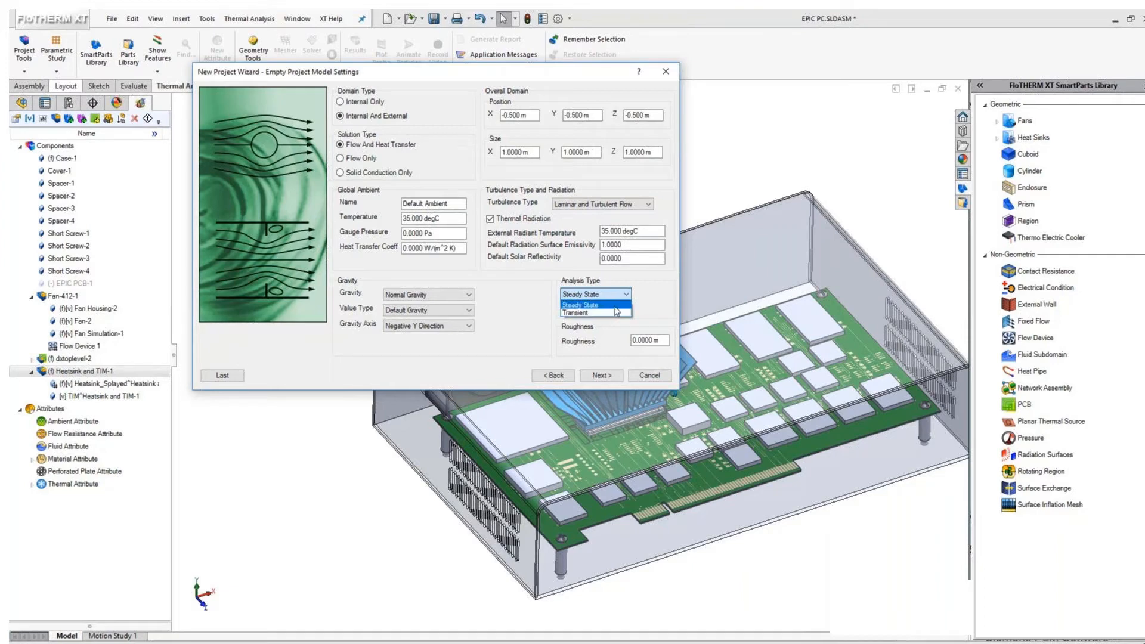
left_click(615, 307)
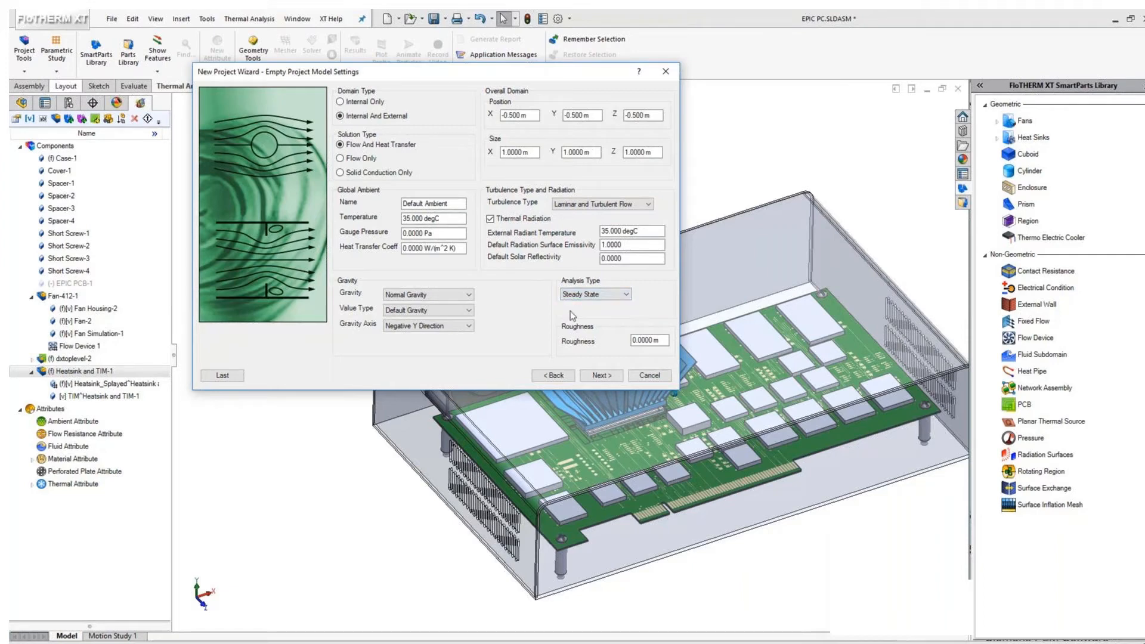
left_click(603, 375)
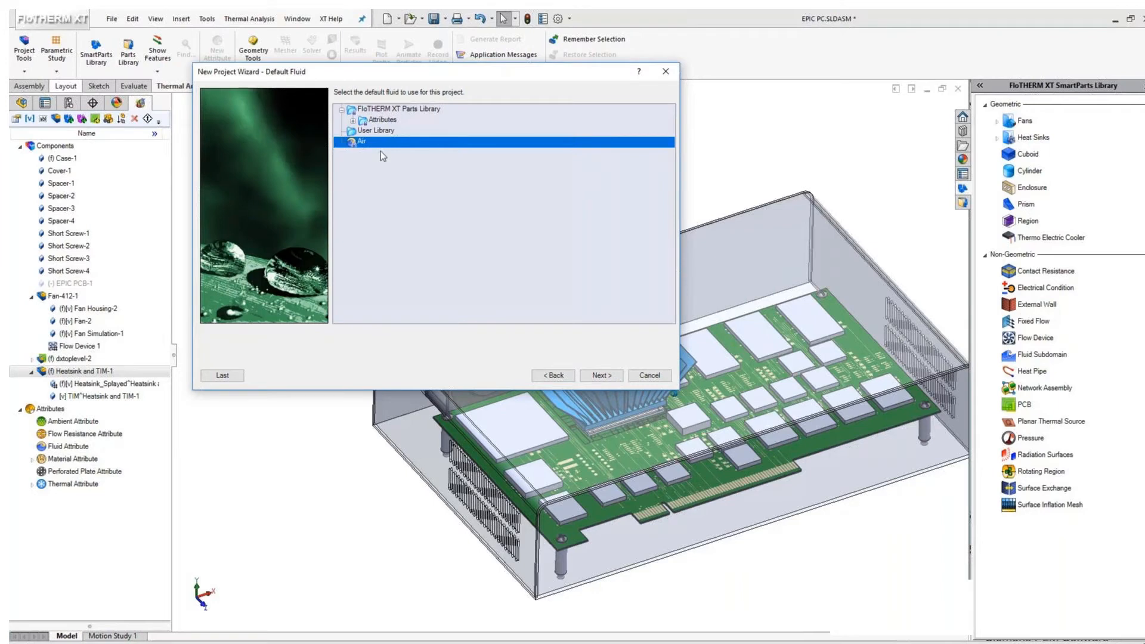
Accept Air as the default fluid and Aluminum 5052 as the default solid, and finish creating the project
left_click(598, 376)
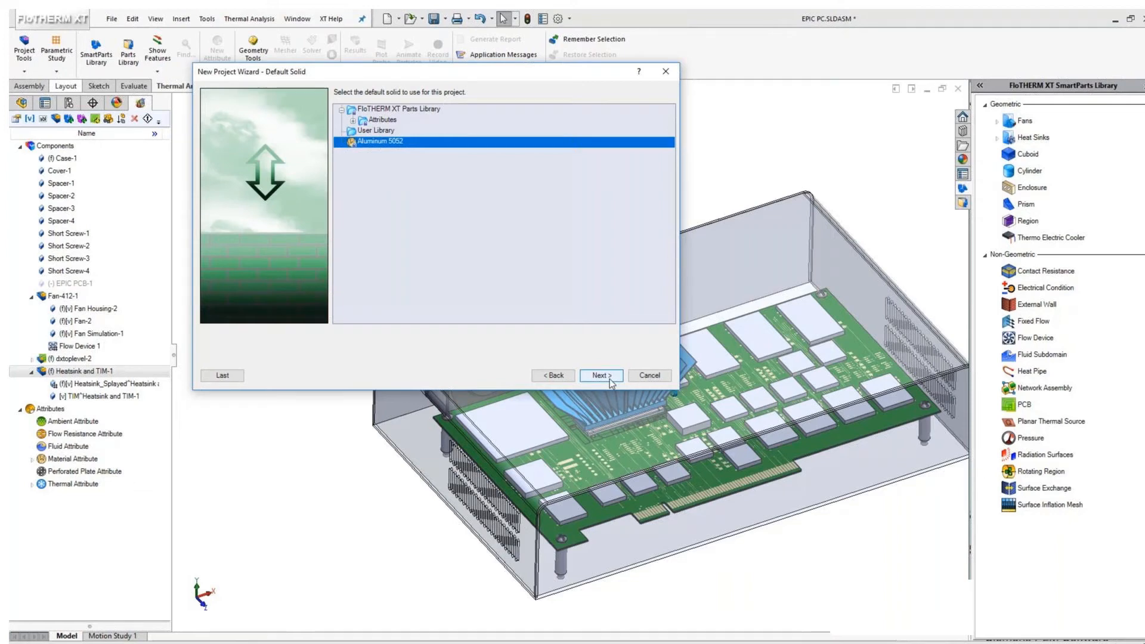
left_click(601, 376)
left_click(602, 375)
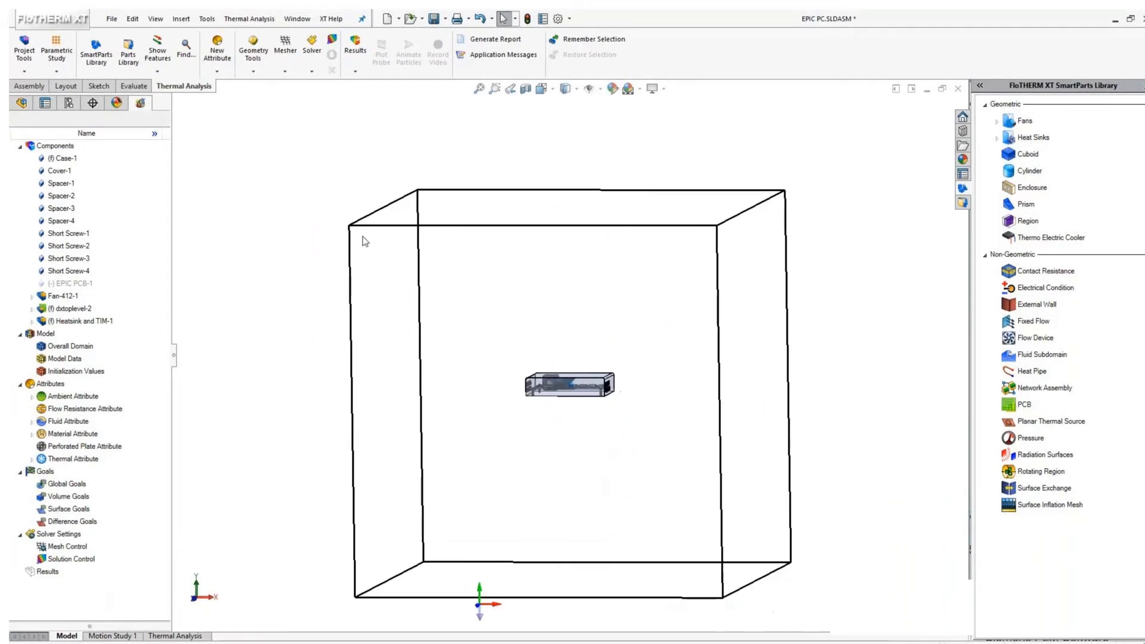
Shrink the overall domain symmetrically around the enclosure in the front view, to about ±0.18 m in X and ±0.09 m in Y
left_click(542, 89)
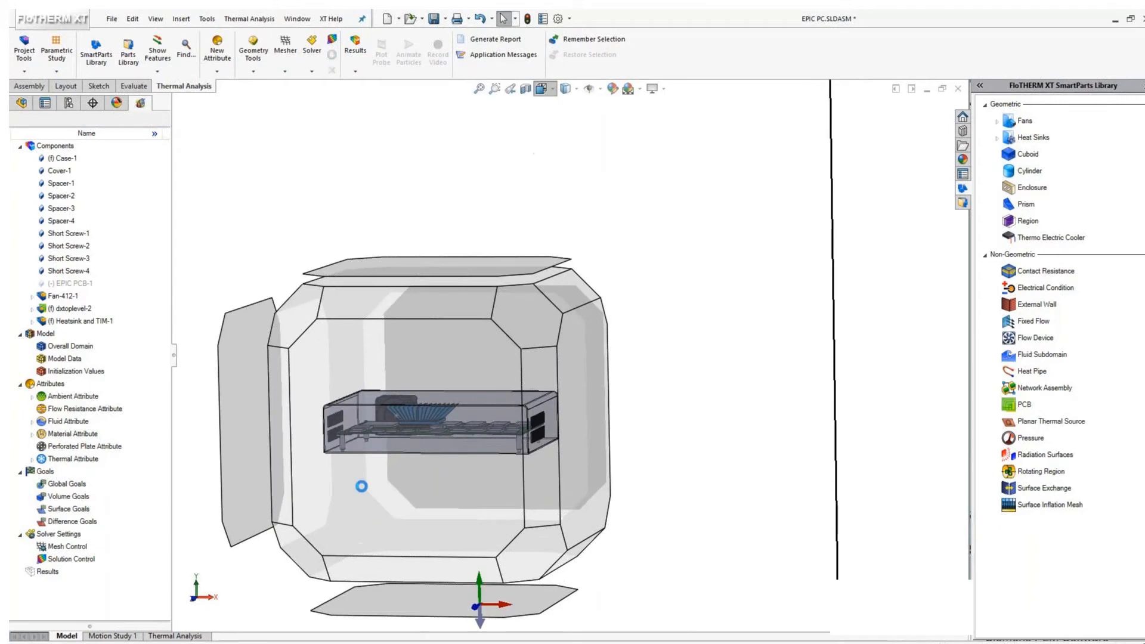
left_click(360, 485)
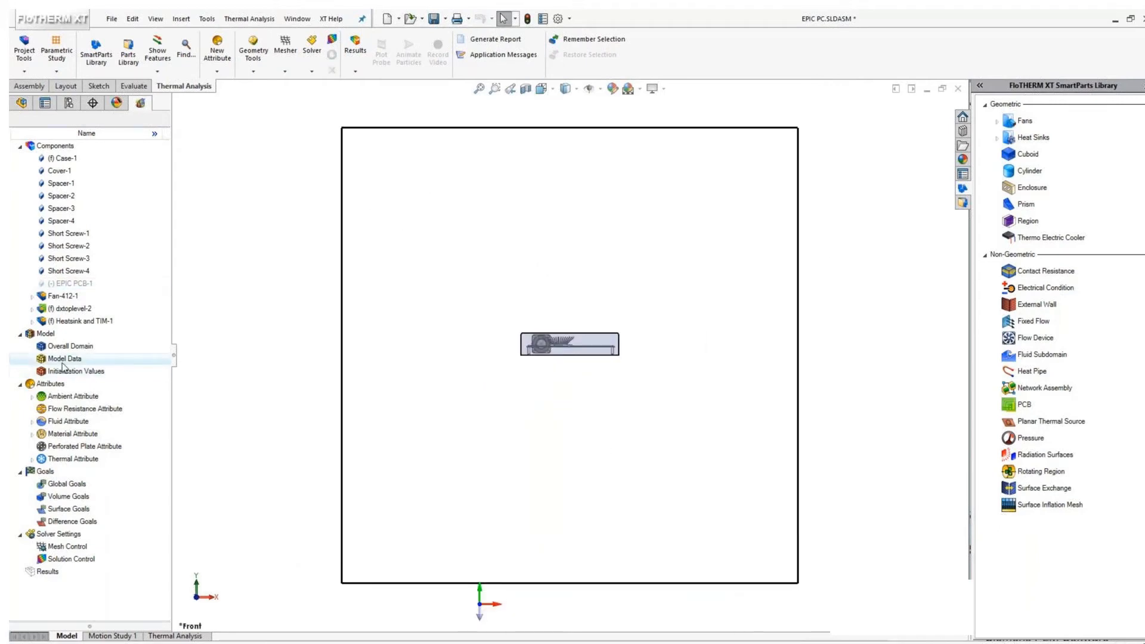
right_click(77, 349)
left_click(99, 383)
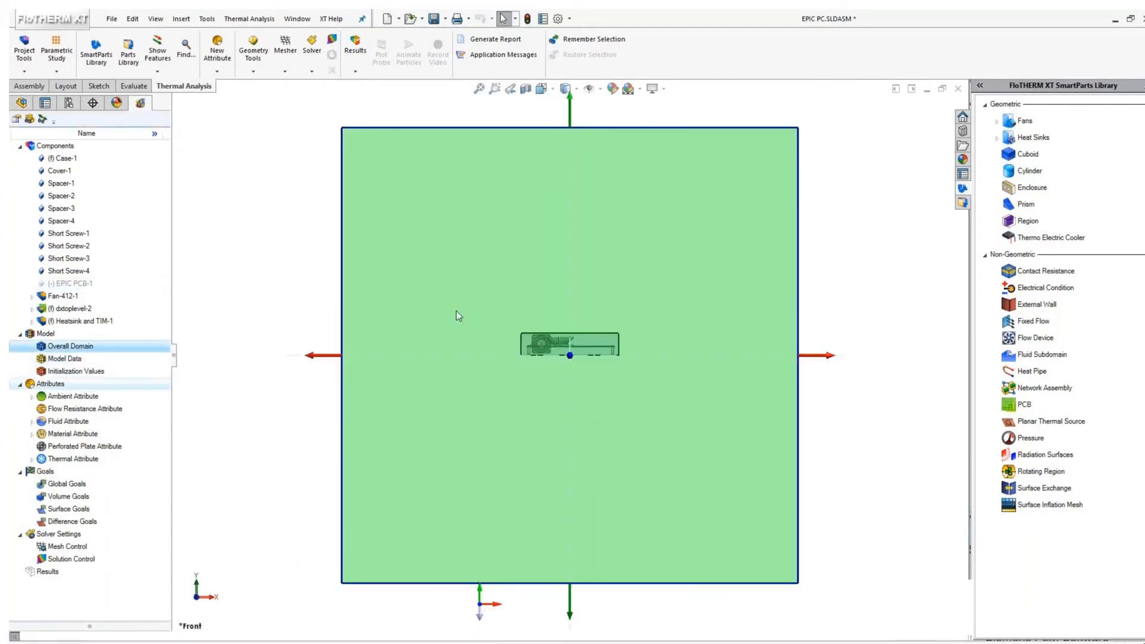
left_click_drag(314, 361, 457, 373)
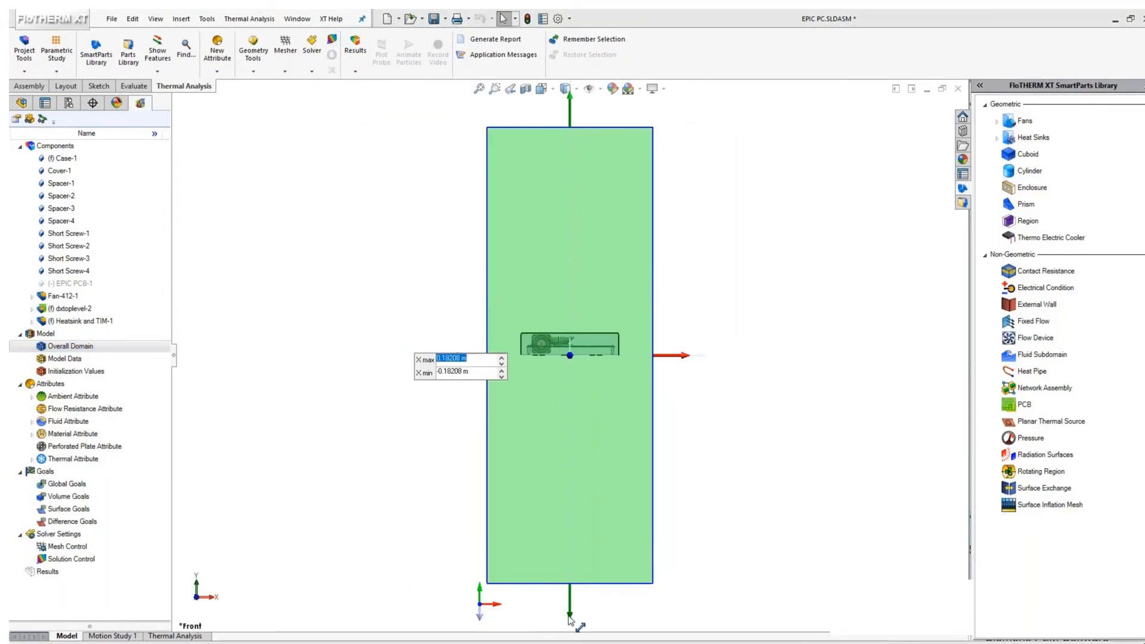
left_click_drag(571, 616, 575, 487)
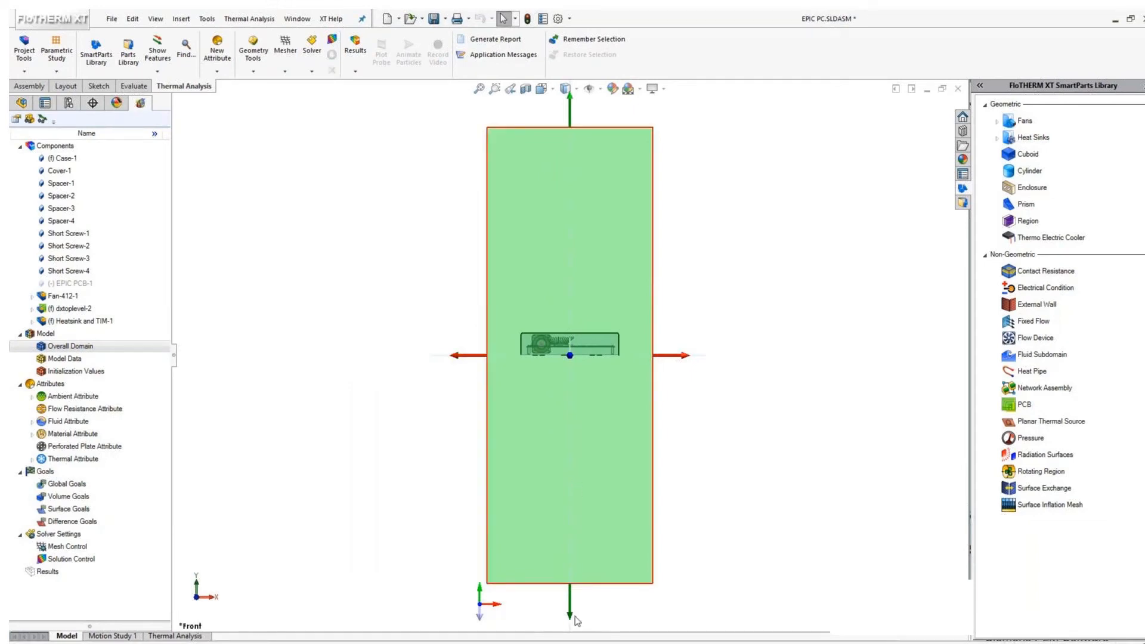
left_click_drag(576, 620, 585, 428)
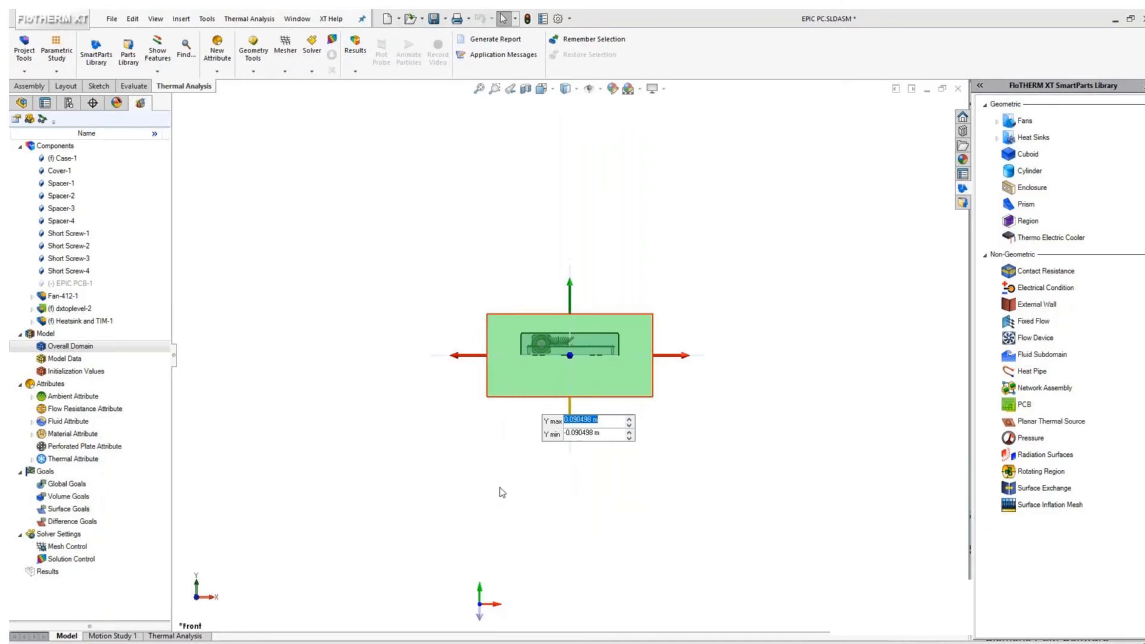
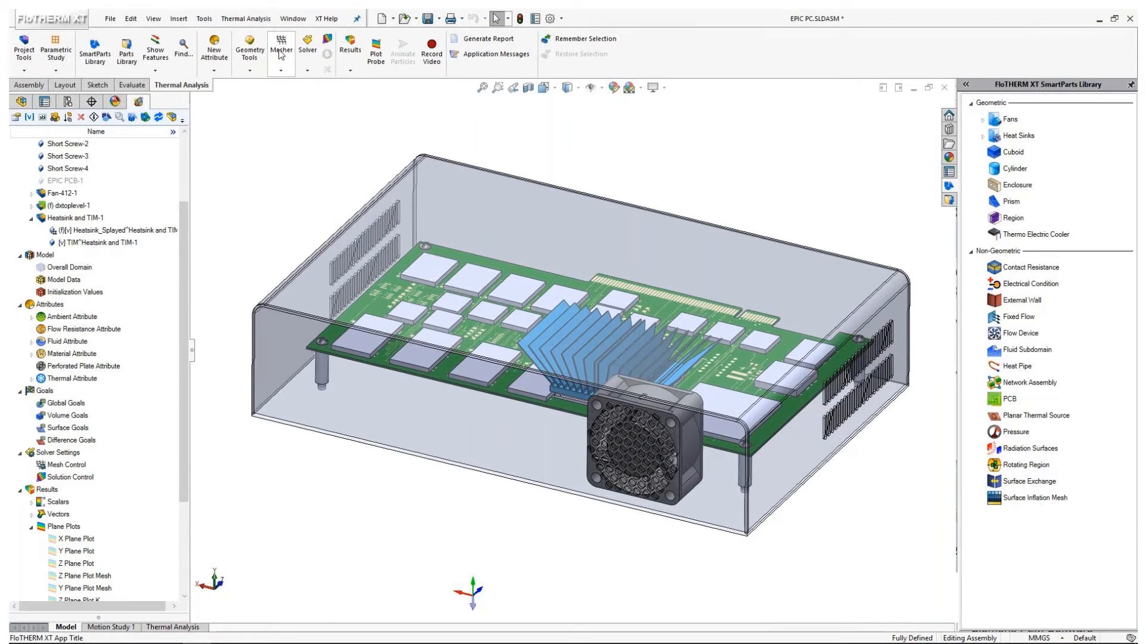
Display the base mesh on the X, Y and Z axes through the mesh control settings
left_click(304, 84)
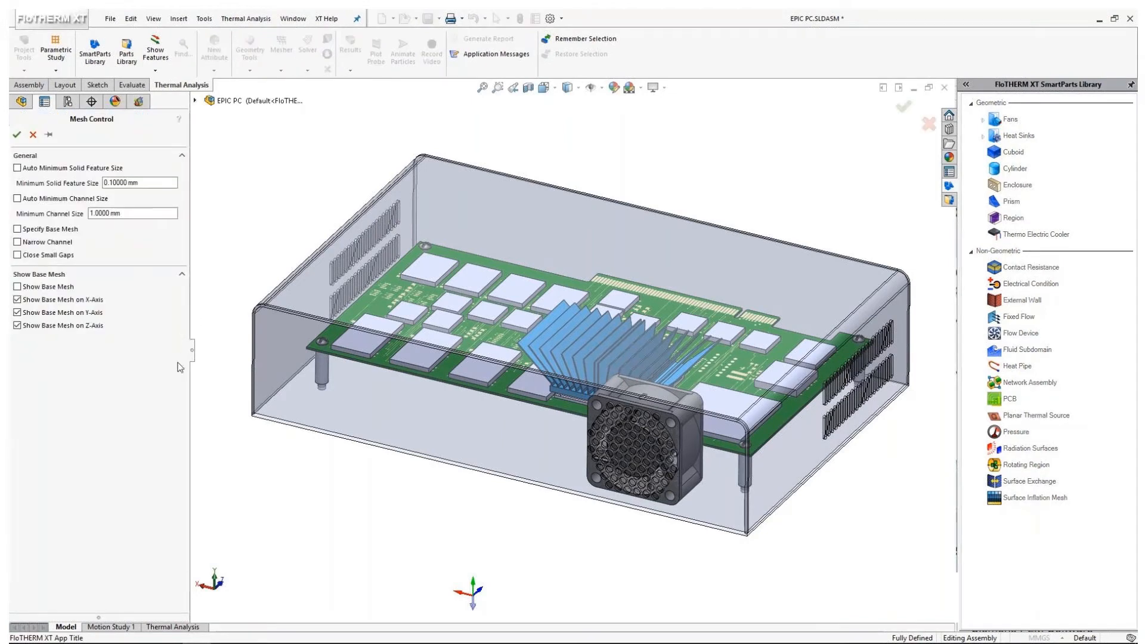
left_click(27, 288)
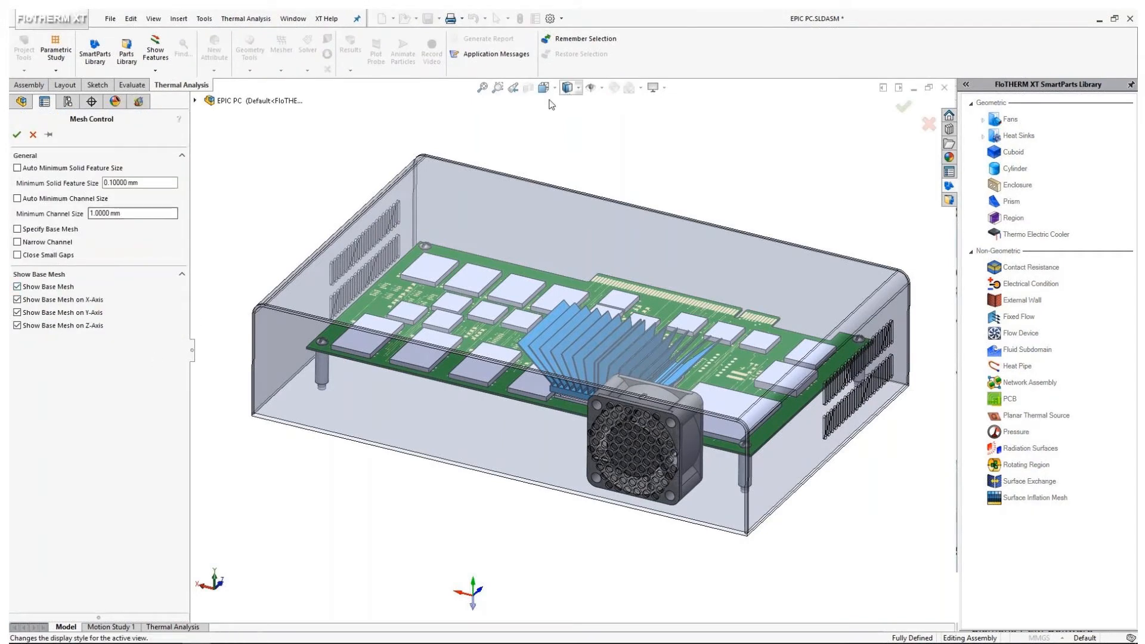
left_click(16, 134)
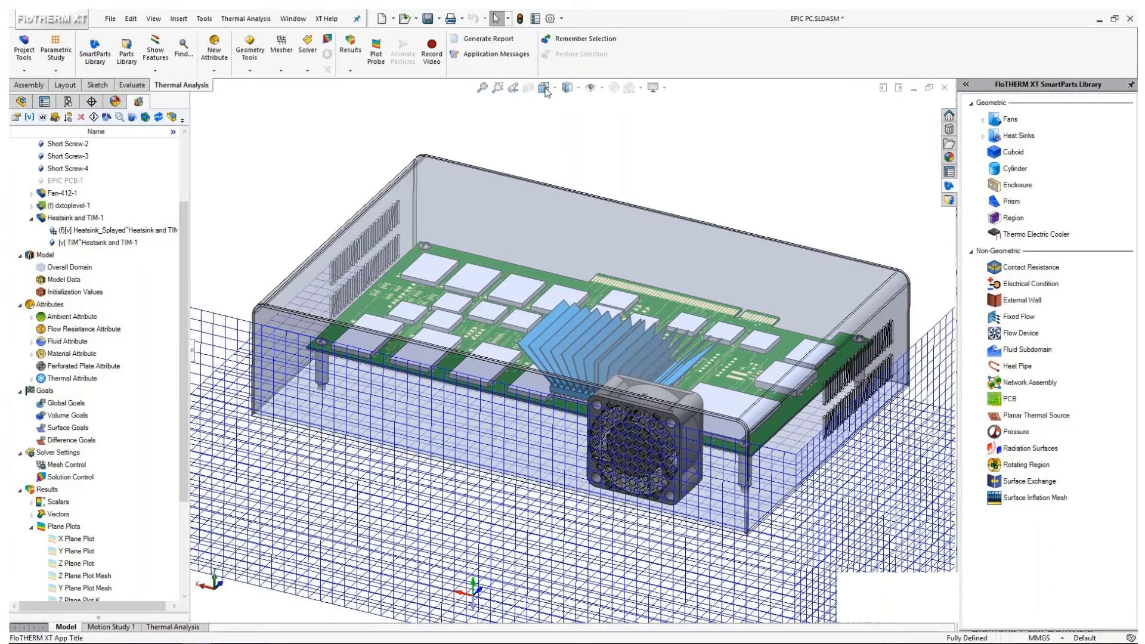
Examine the base mesh around the enclosure in the back view, close up at its rounded corner, and from the side
left_click(549, 88)
left_click(364, 527)
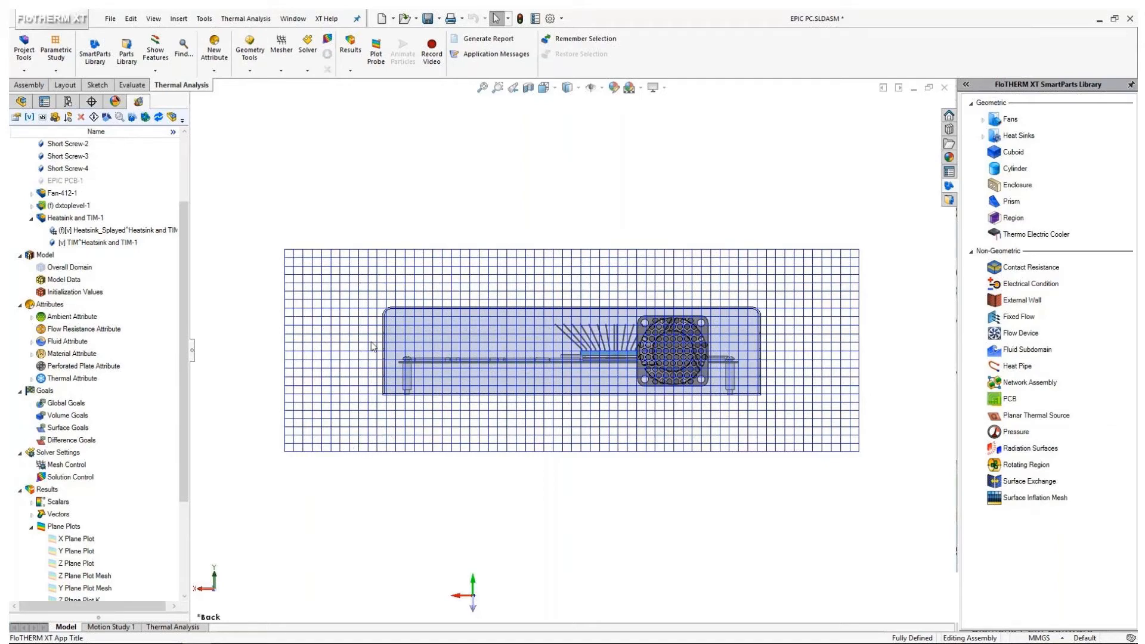
scroll(392, 315, "down", 1)
scroll(393, 315, "down", 8)
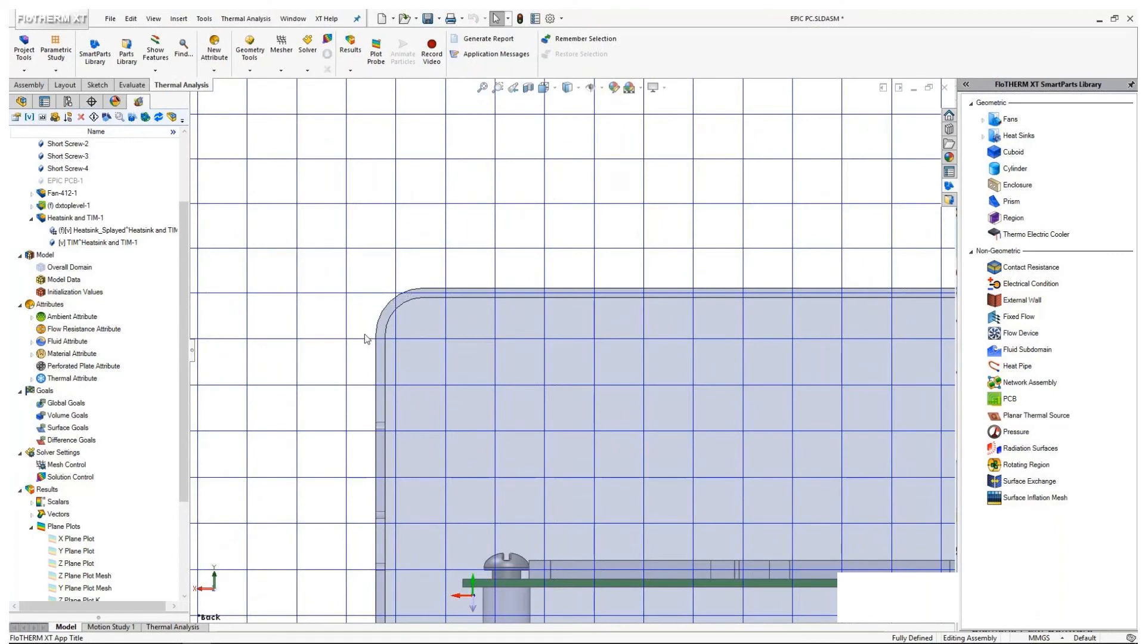
left_click(445, 289)
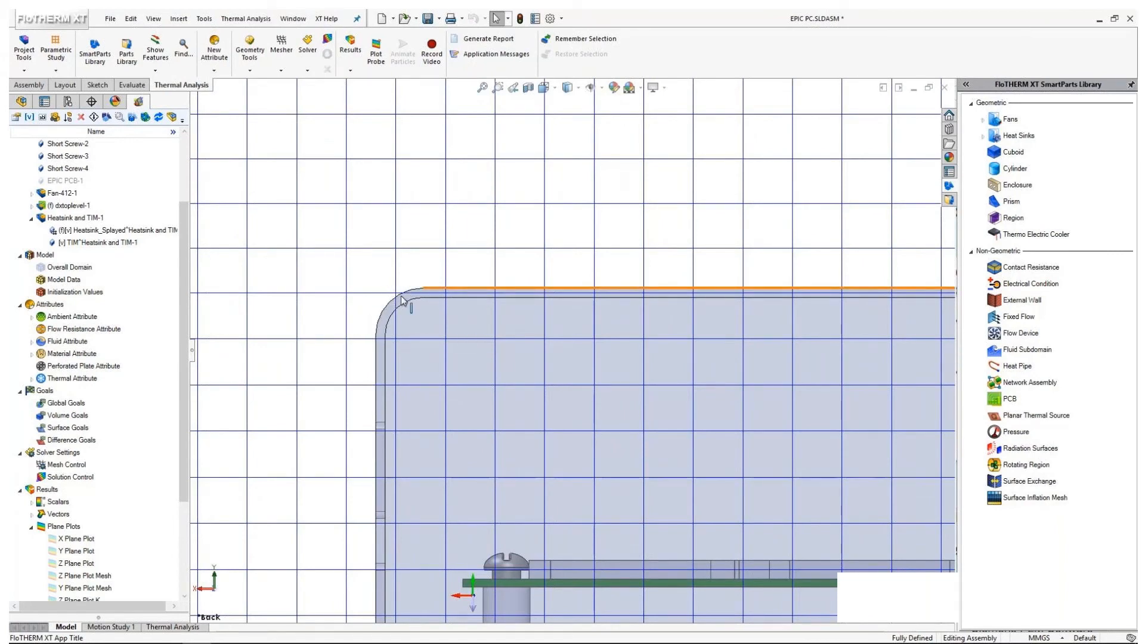
key("f")
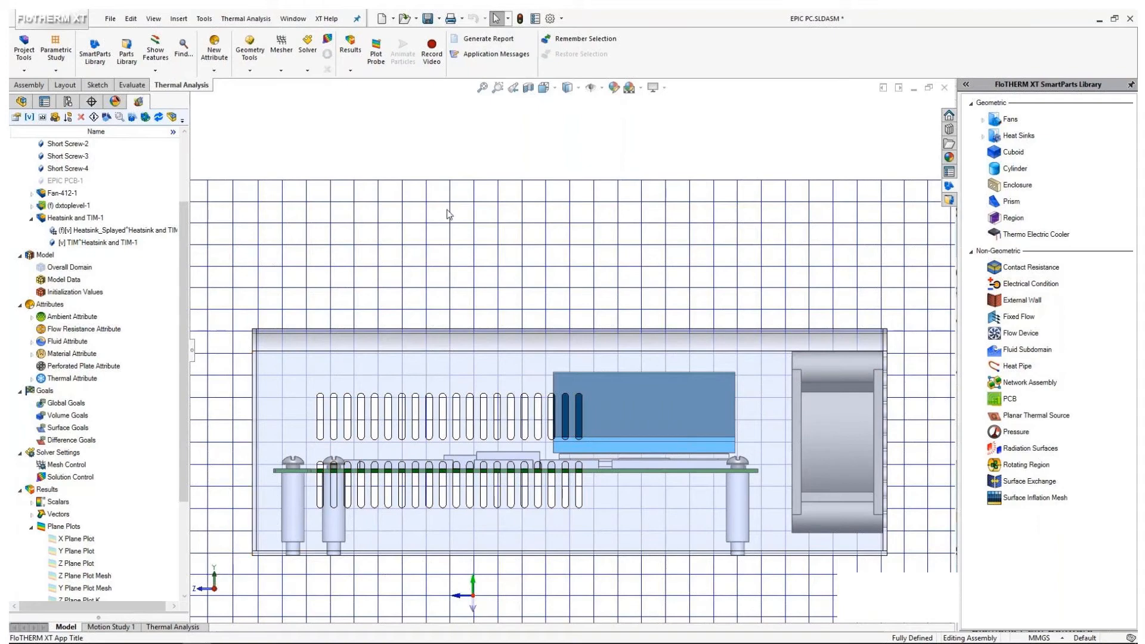
key("f")
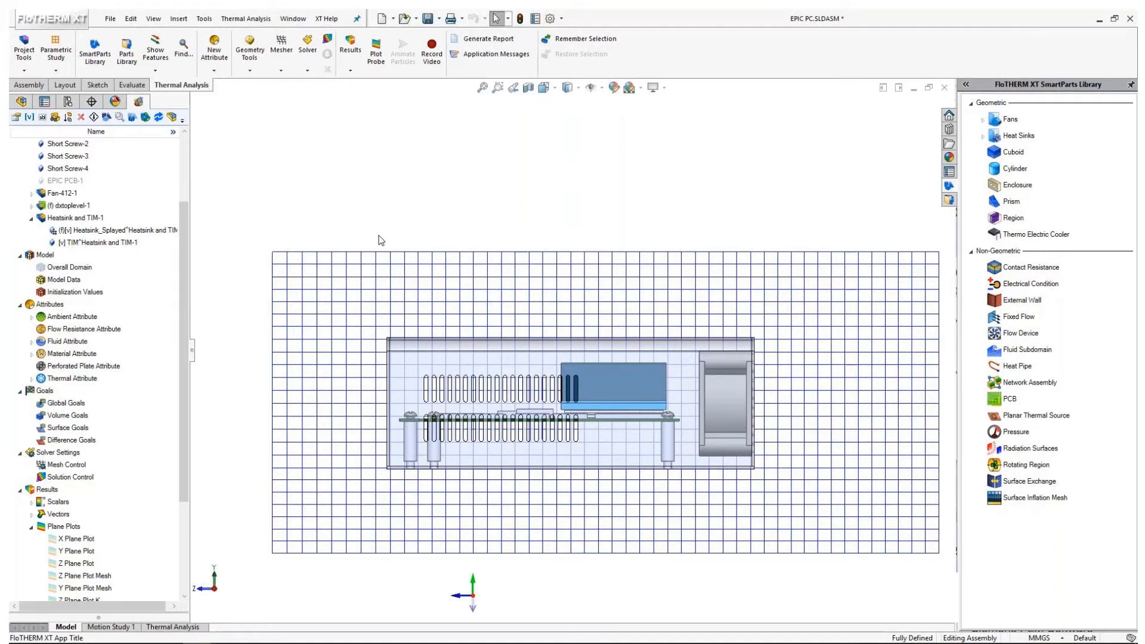
Hide the base mesh display through the mesh control settings
middle_click_drag(362, 252, 313, 124)
left_click(281, 48)
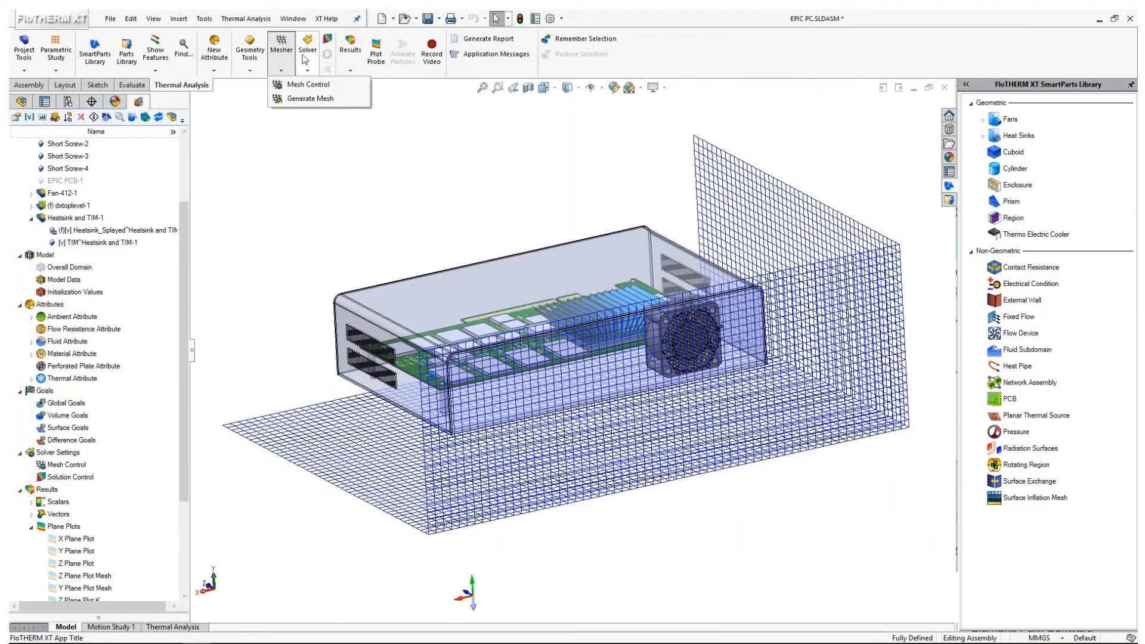
left_click(283, 86)
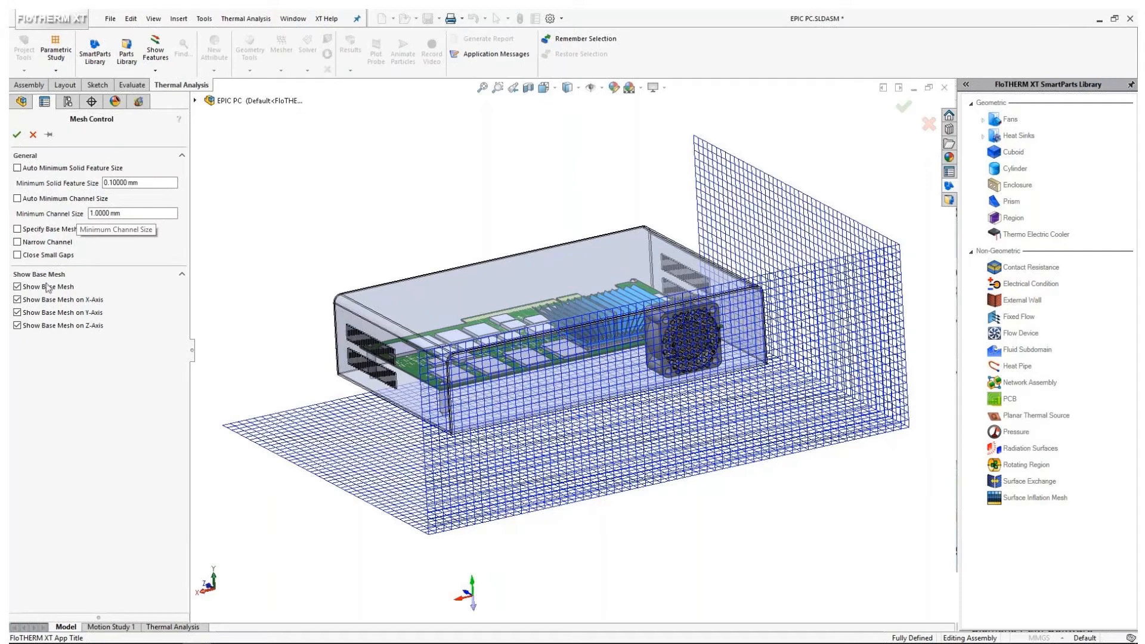
left_click(16, 287)
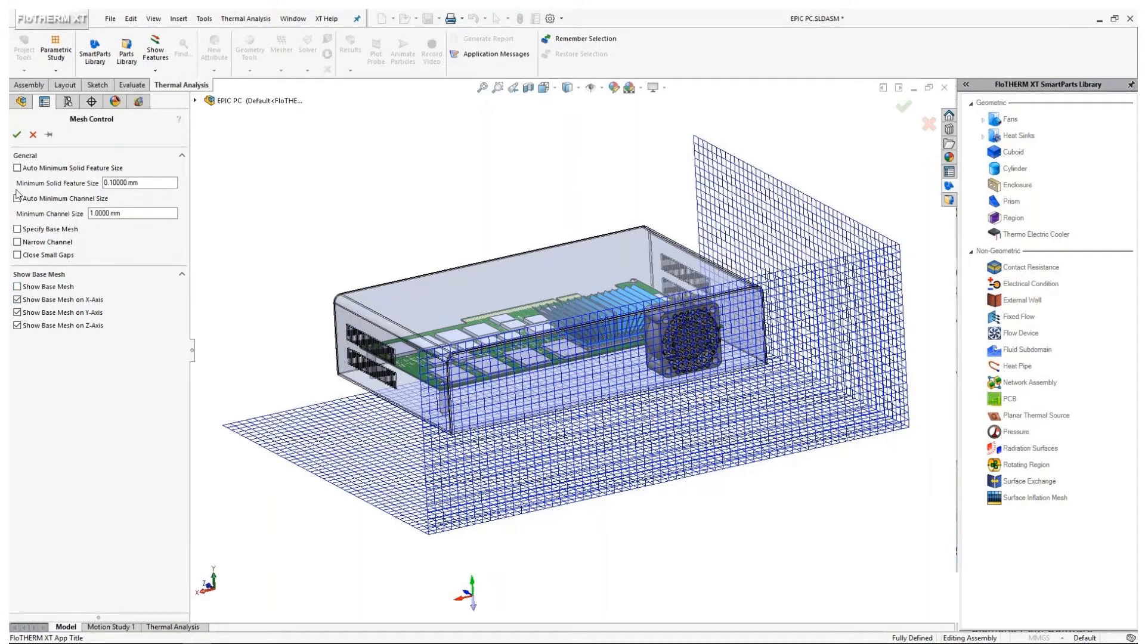
left_click(17, 135)
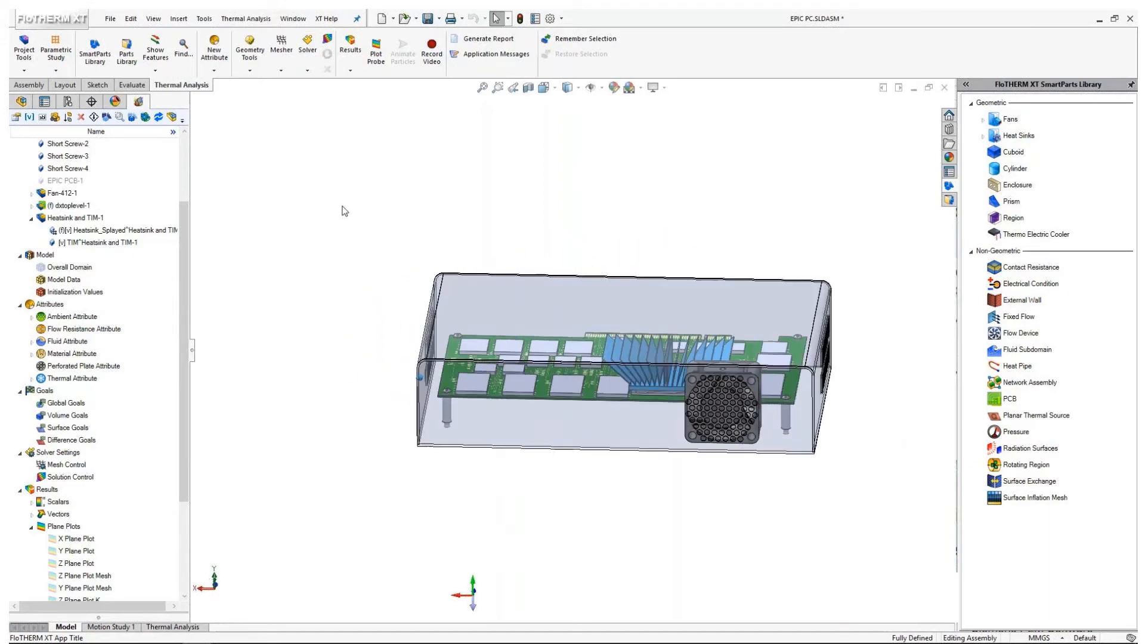
Confirm the solution control settings with 4 CPUs and a maximum of 250 iterations
left_click(328, 38)
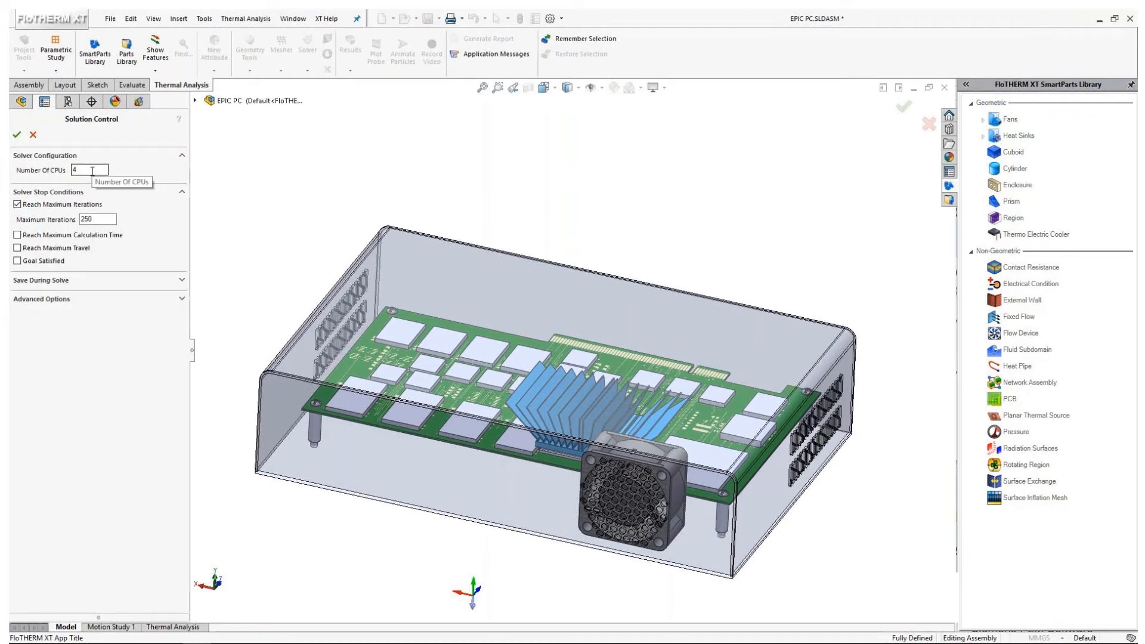
double_click(89, 171)
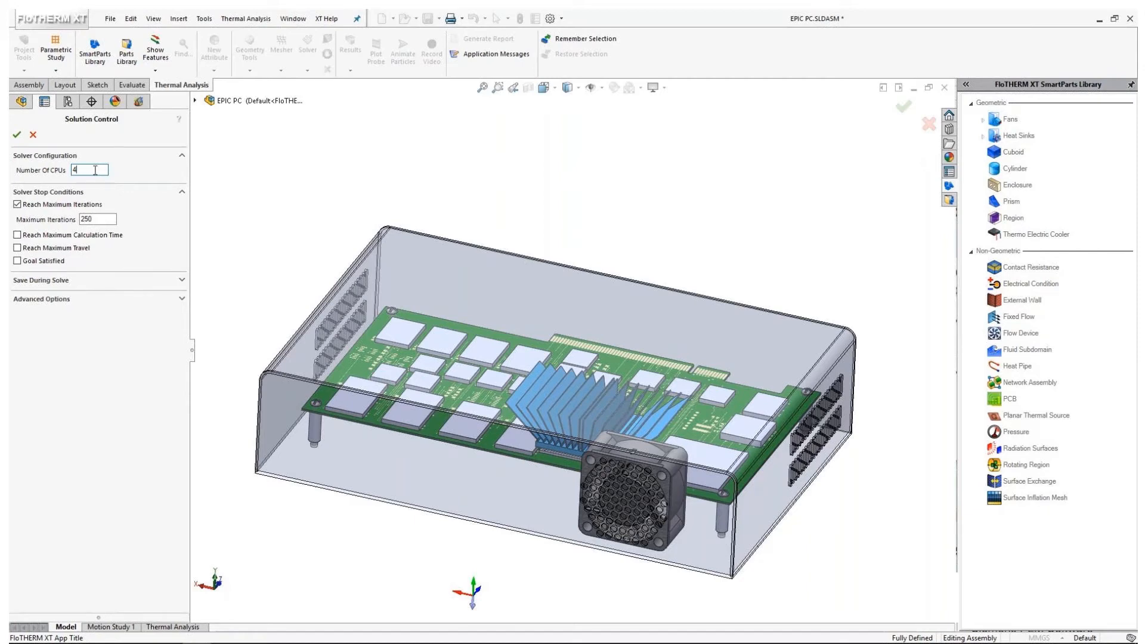
left_click(17, 135)
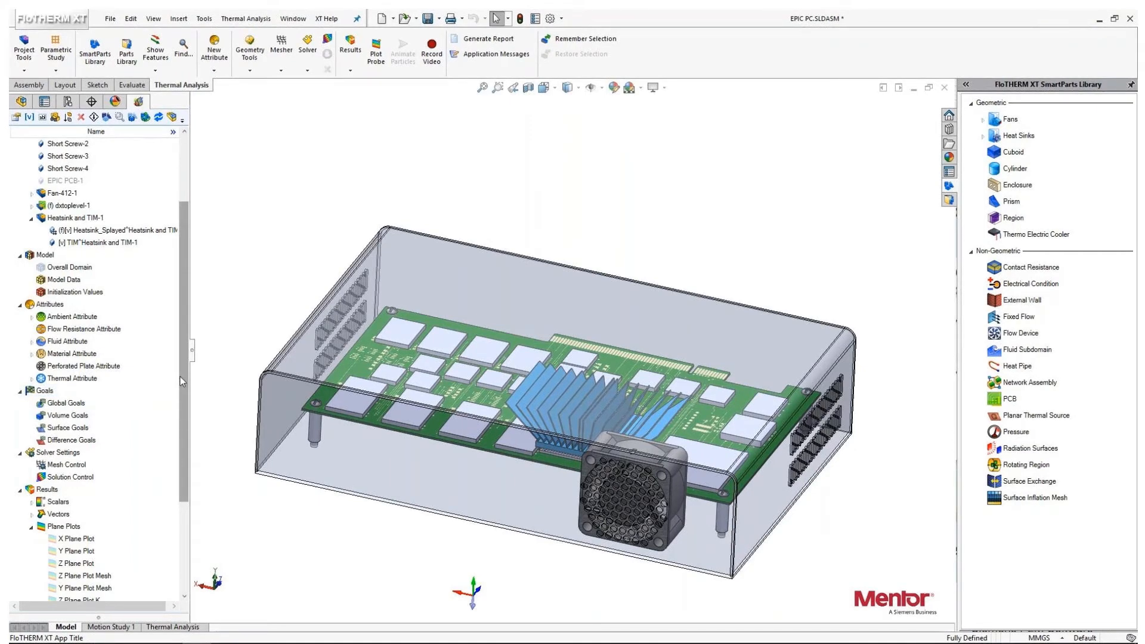
Review the splayed heat sink's local mesh settings, especially its minimum solid feature size, and close its properties without applying edits
left_click(90, 231)
right_click(90, 230)
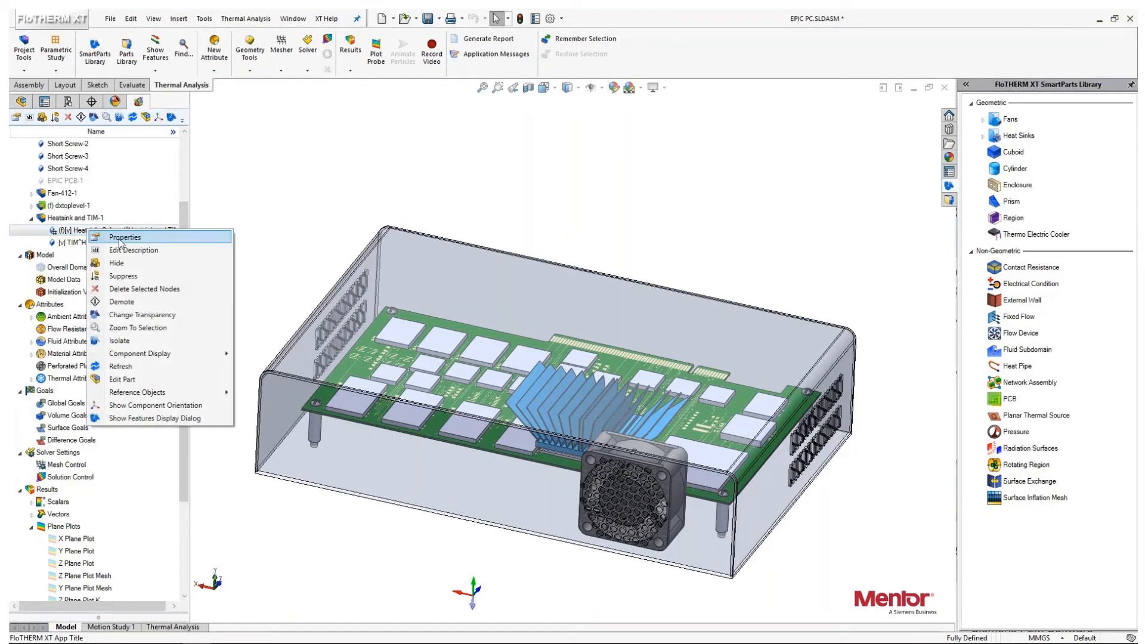
left_click(119, 237)
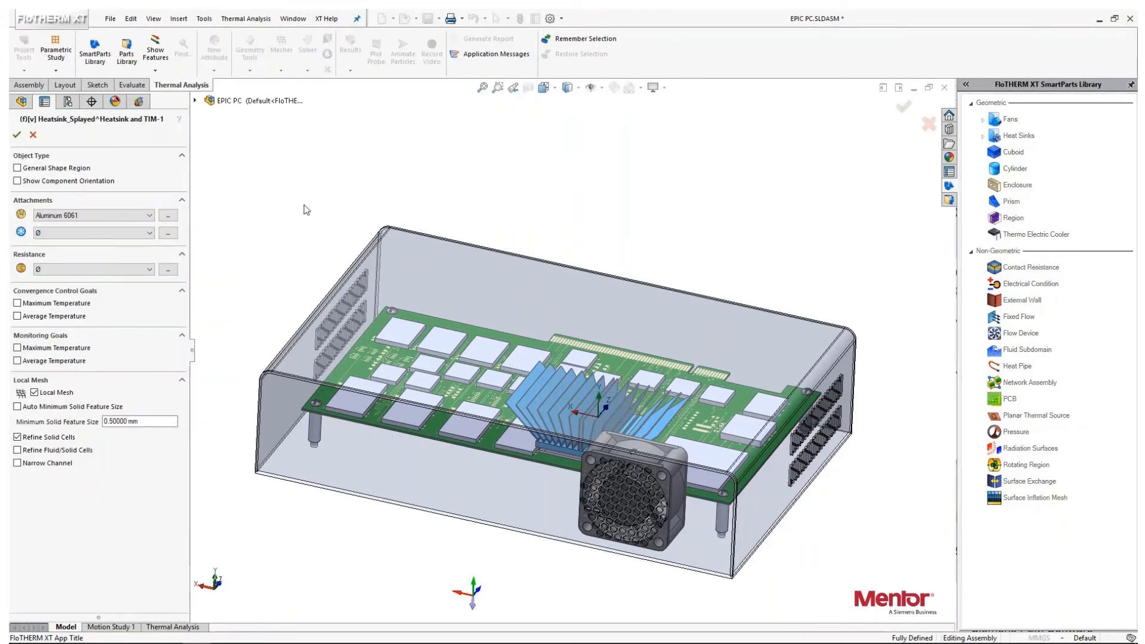
middle_click_drag(290, 204, 285, 211)
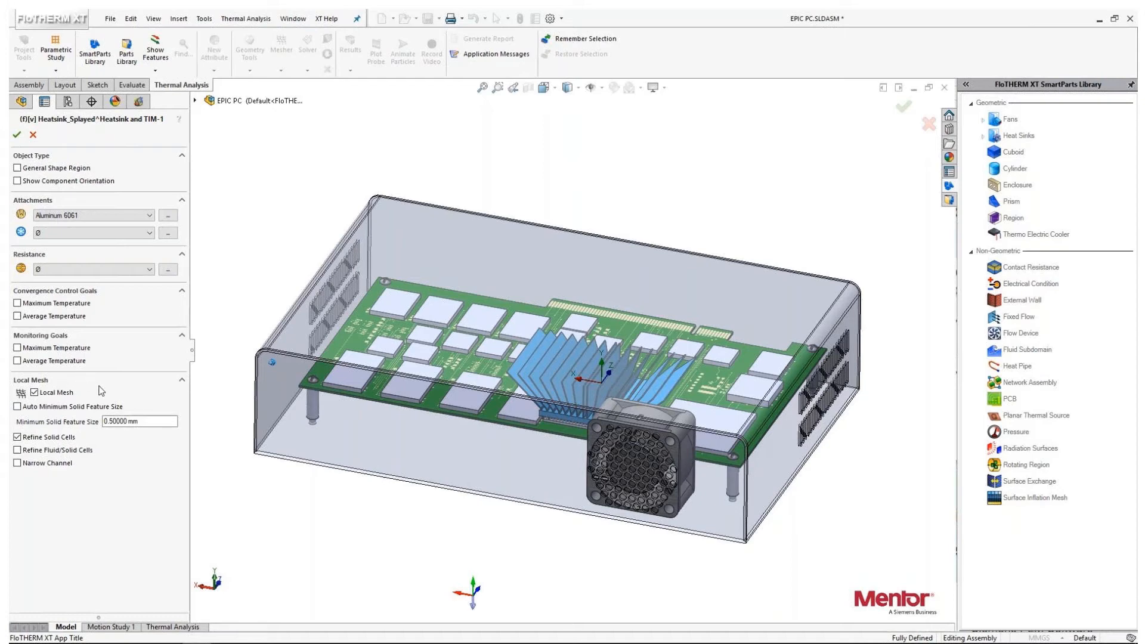
left_click(146, 423)
left_click(154, 422)
left_click(33, 135)
Show the Z Plane Plot Mesh result and view it from the back
left_click_drag(181, 379, 183, 492)
right_click(95, 441)
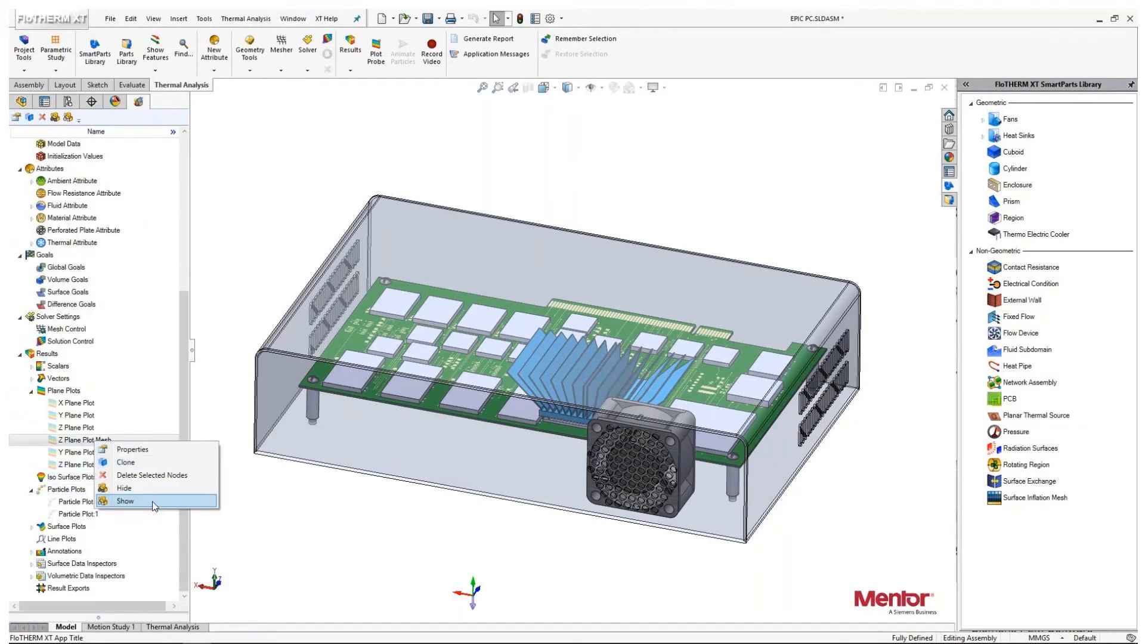
left_click(158, 502)
left_click(543, 88)
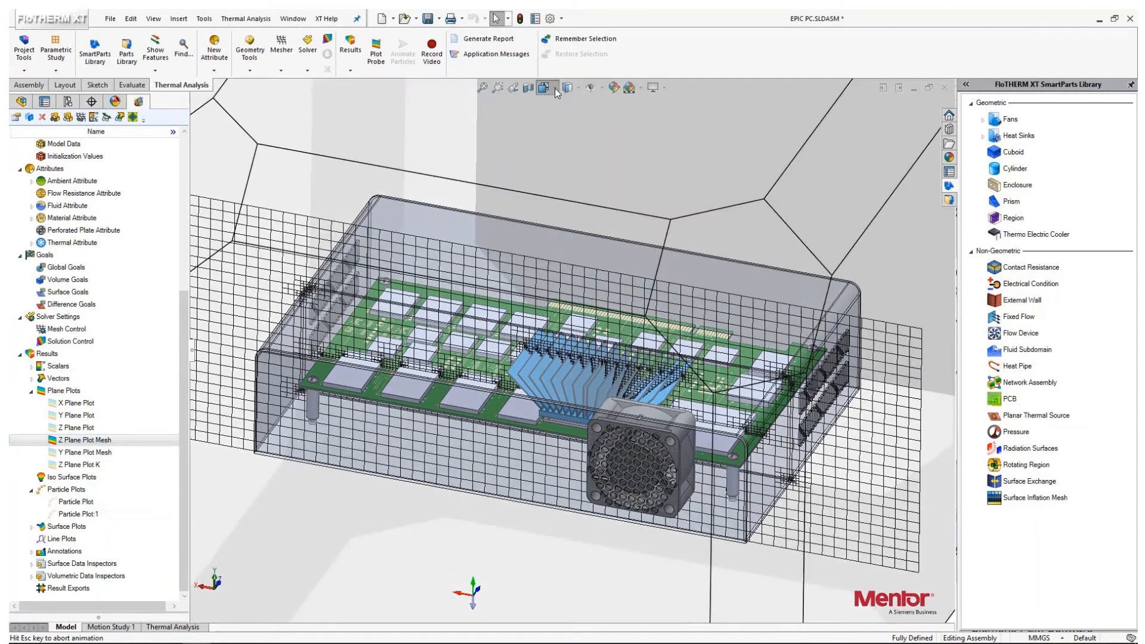
left_click(388, 499)
Select the whole Components group in the project tree
left_click_drag(184, 317, 179, 146)
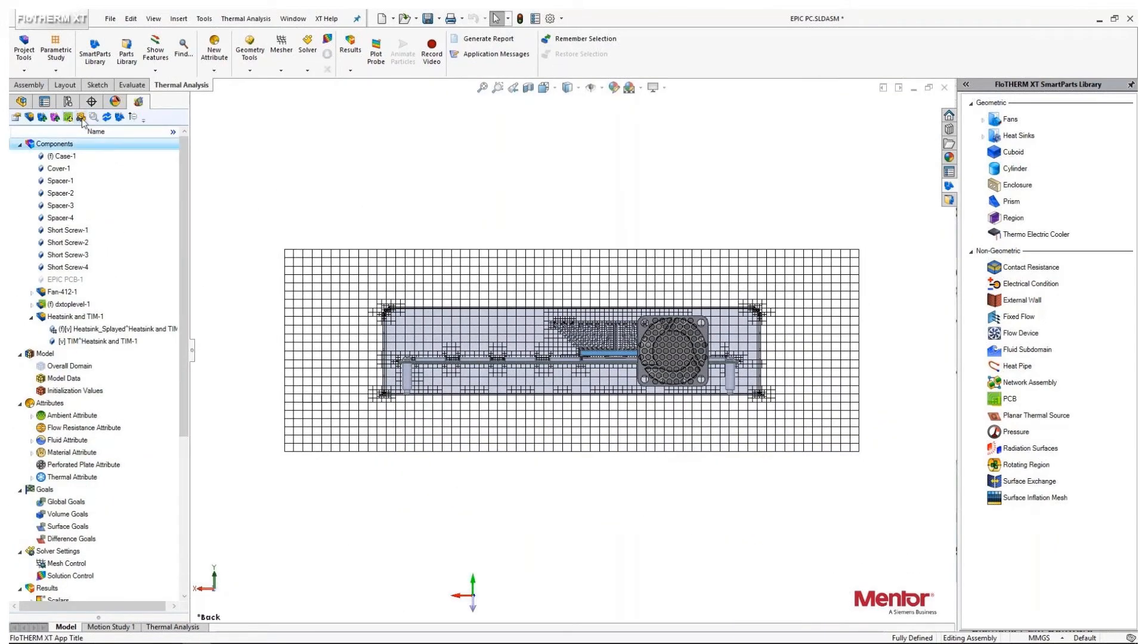
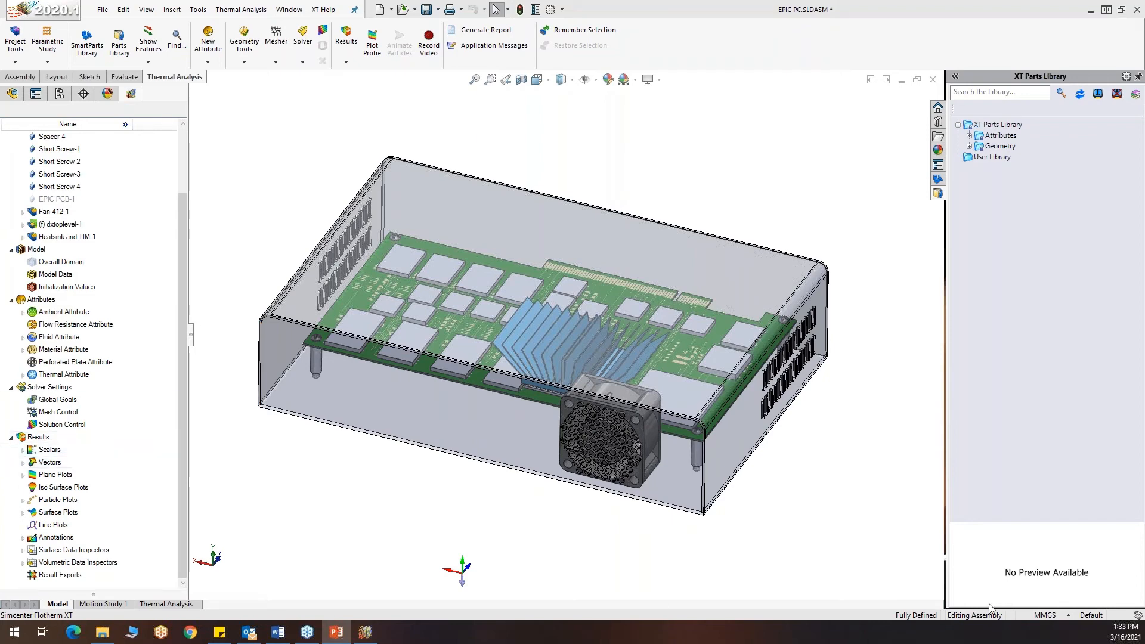
Review the convergence plots for the Fan-412-1/Papst 412 volume flow and Die solid temperature goals in the Thermal Analysis view
left_click(166, 605)
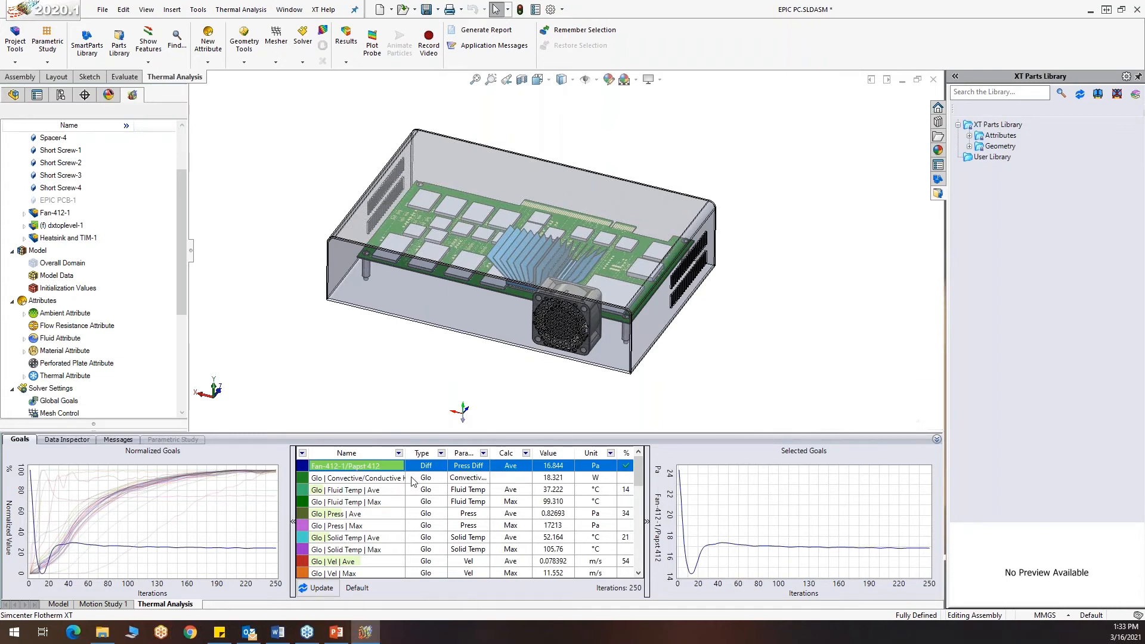
scroll(414, 480, "down", 2)
scroll(395, 489, "down", 3)
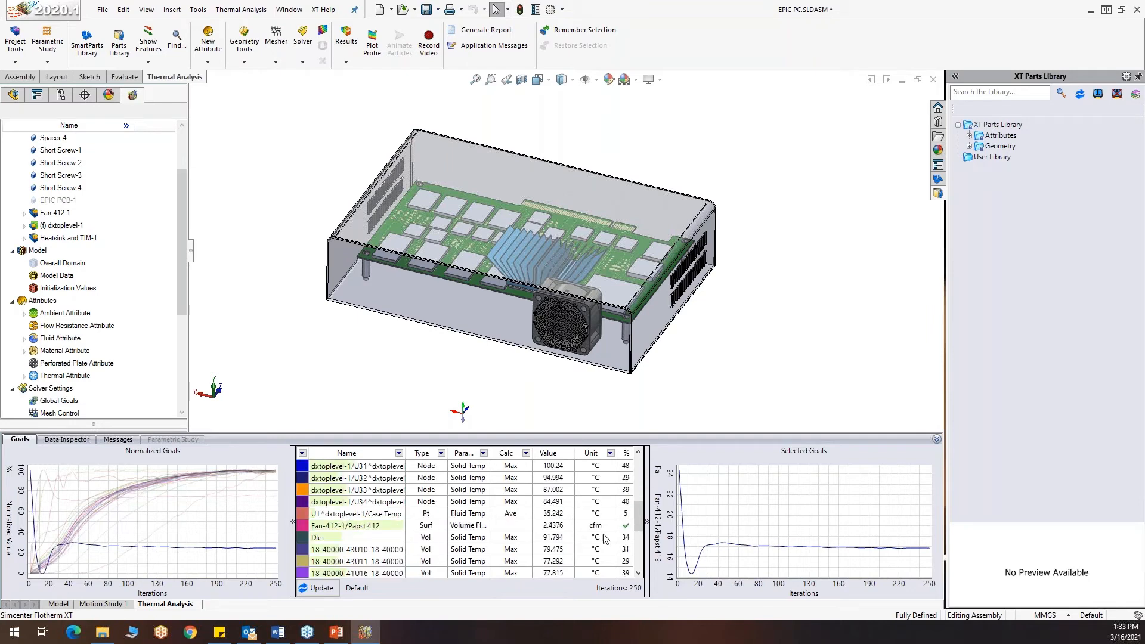
left_click(362, 528)
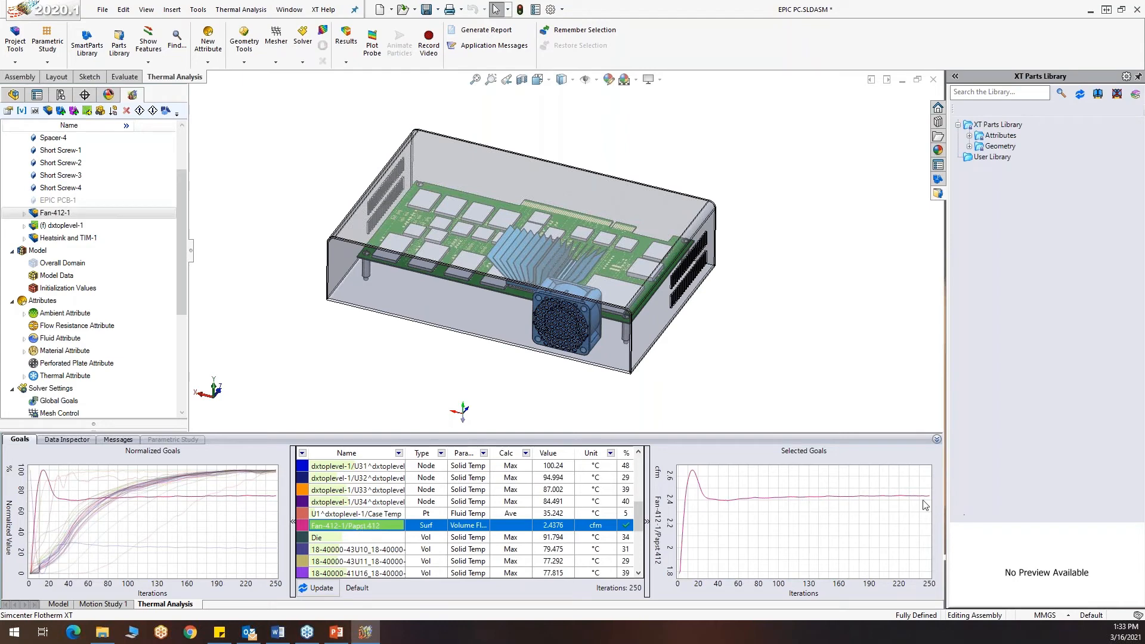
left_click(336, 539)
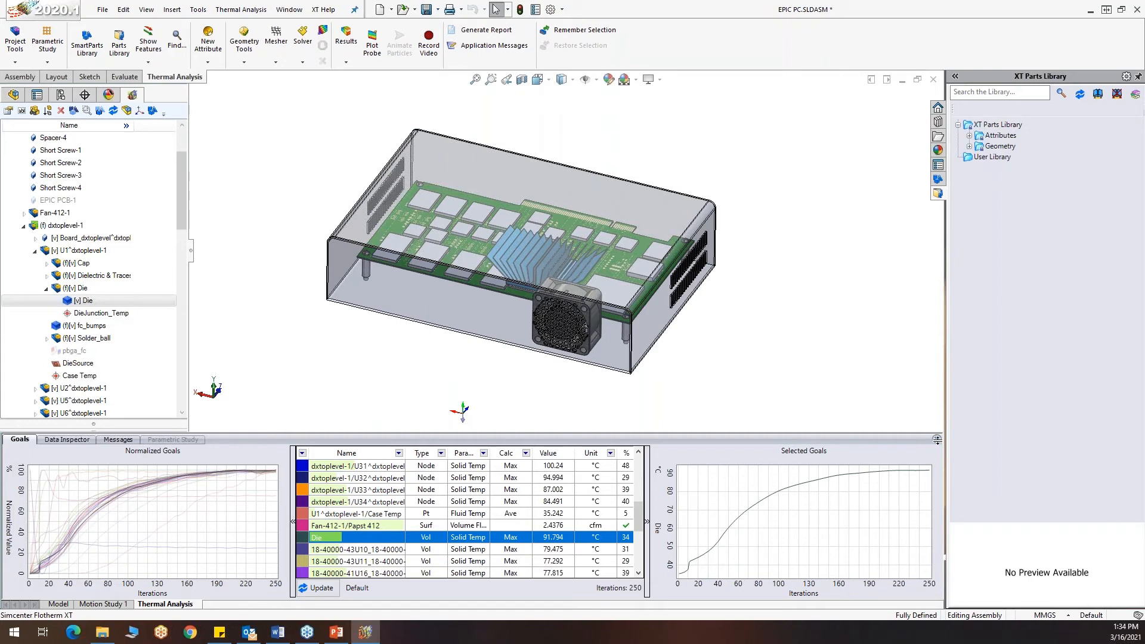
left_click(937, 440)
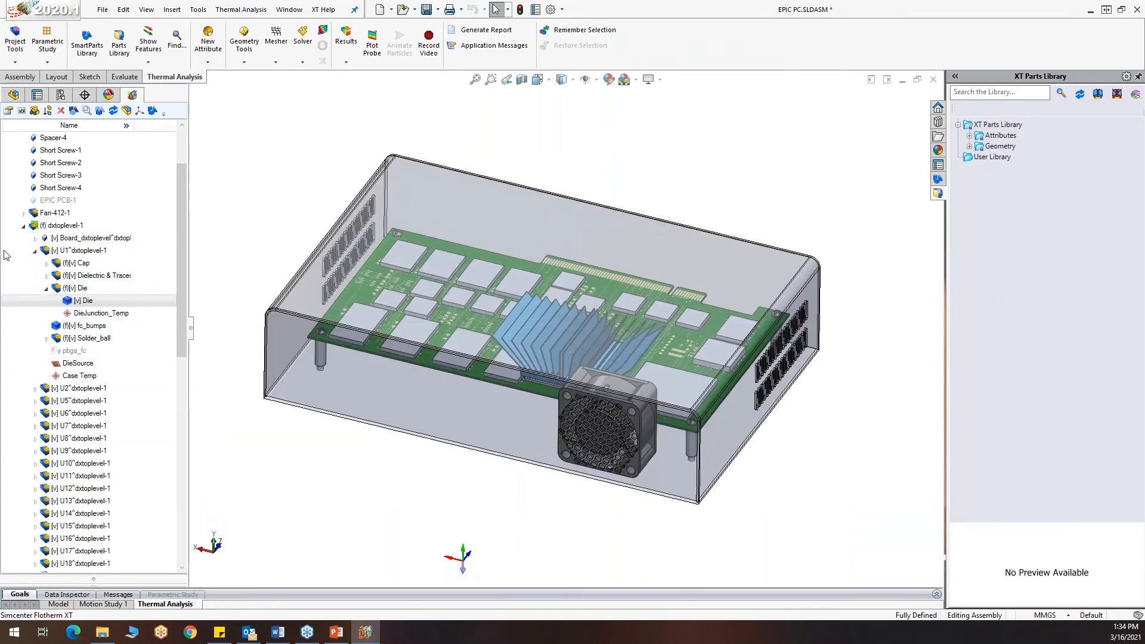
Collapse the board assembly in the project tree and show both the Y Plane Plot and Z Plane Plot results
left_click(23, 225)
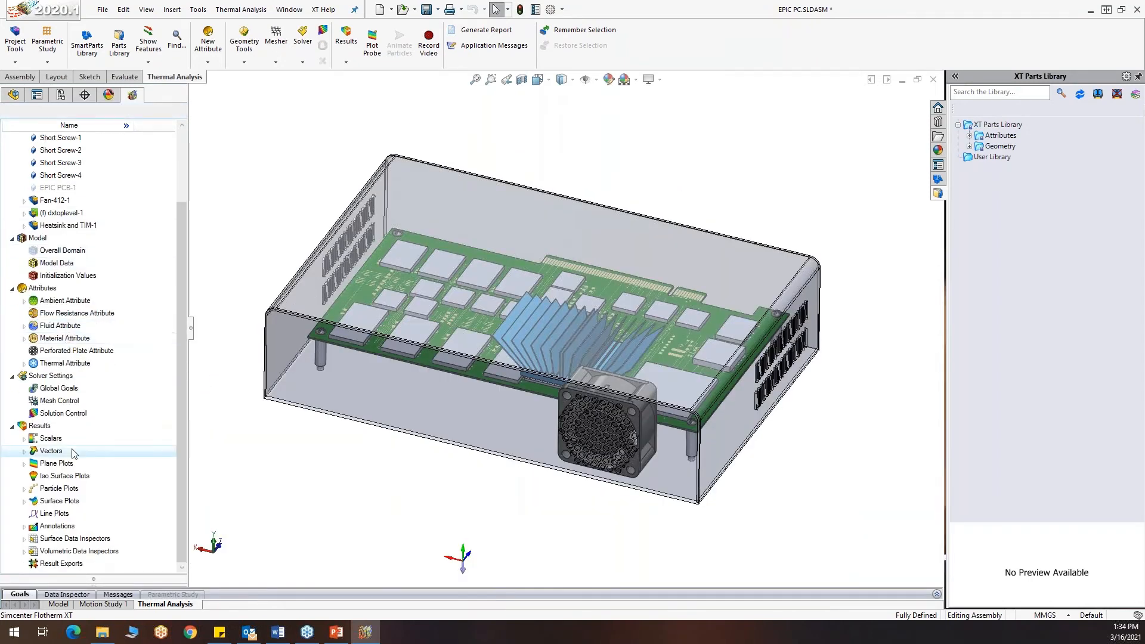
left_click(23, 465)
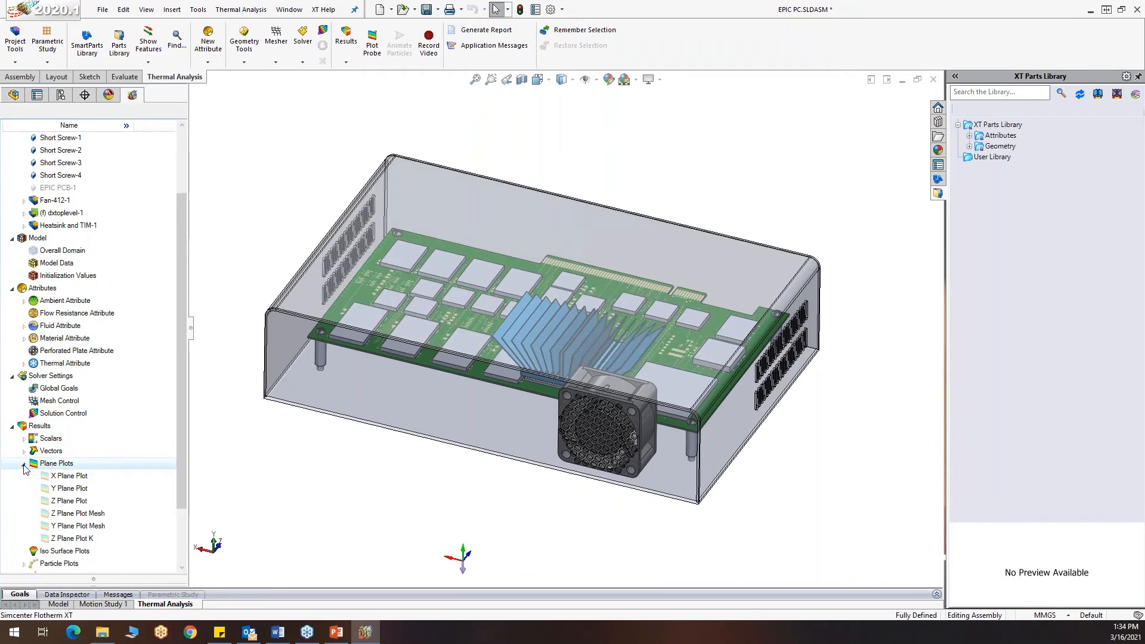
left_click(80, 489)
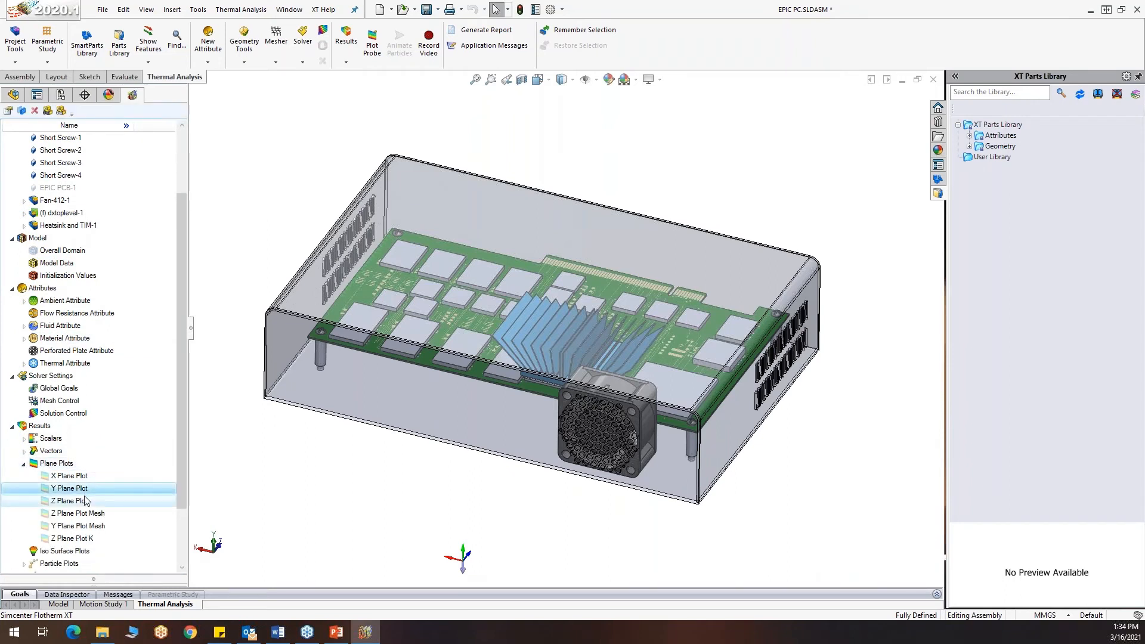
left_click(86, 501, "ctrl")
right_click(85, 502)
left_click(206, 557)
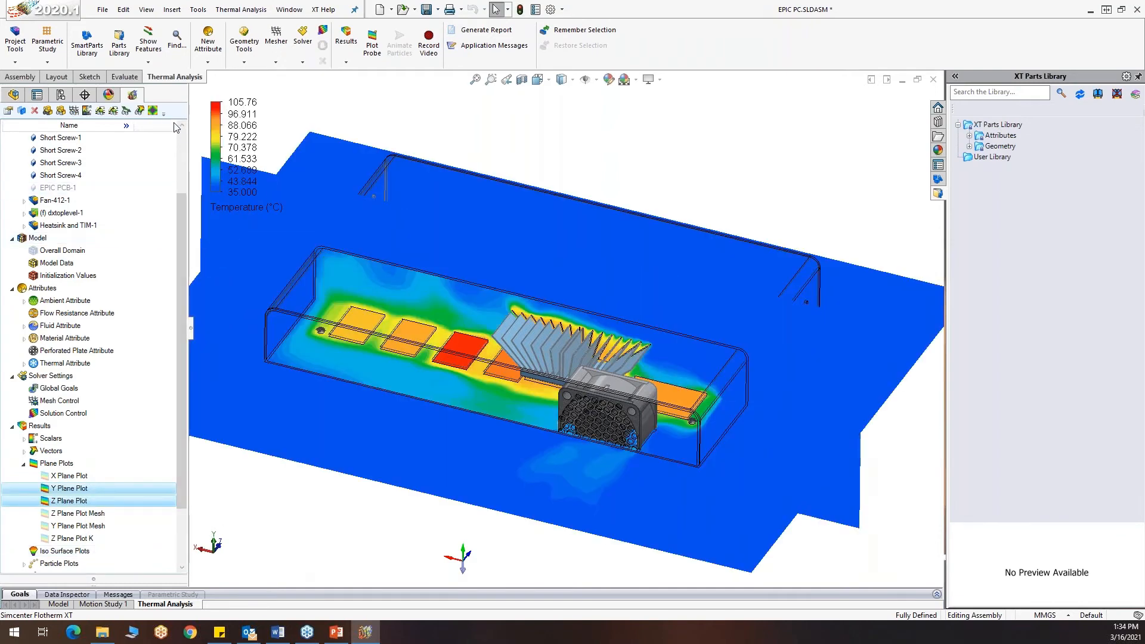
Hide the whole Components group so only the plane plots are displayed
scroll(87, 141, "up", 3)
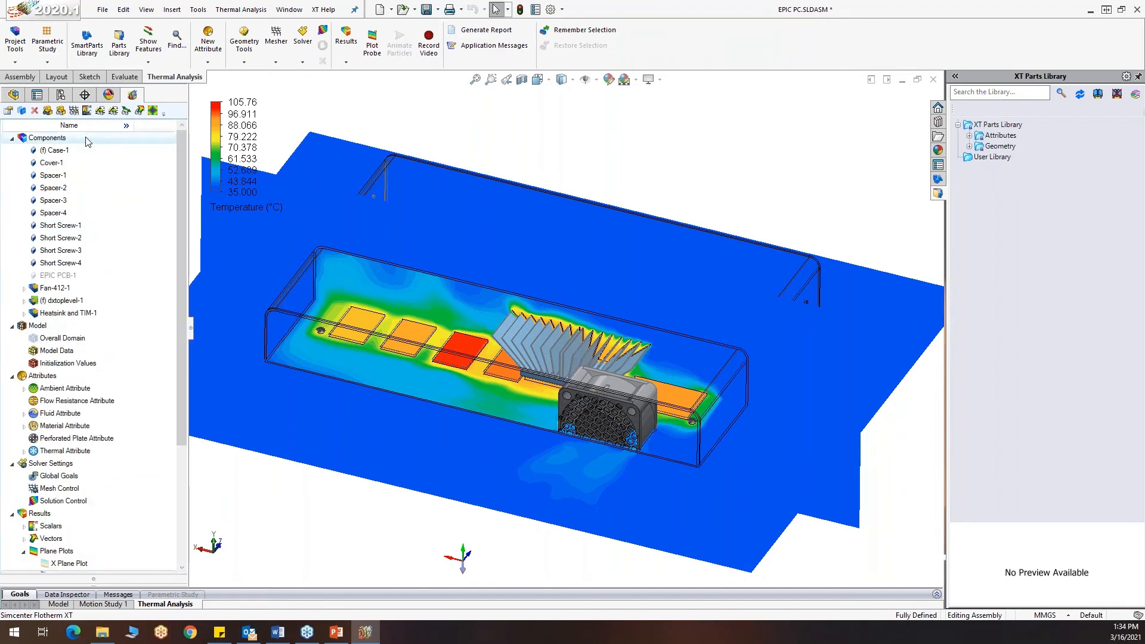
right_click(87, 141)
left_click(153, 212)
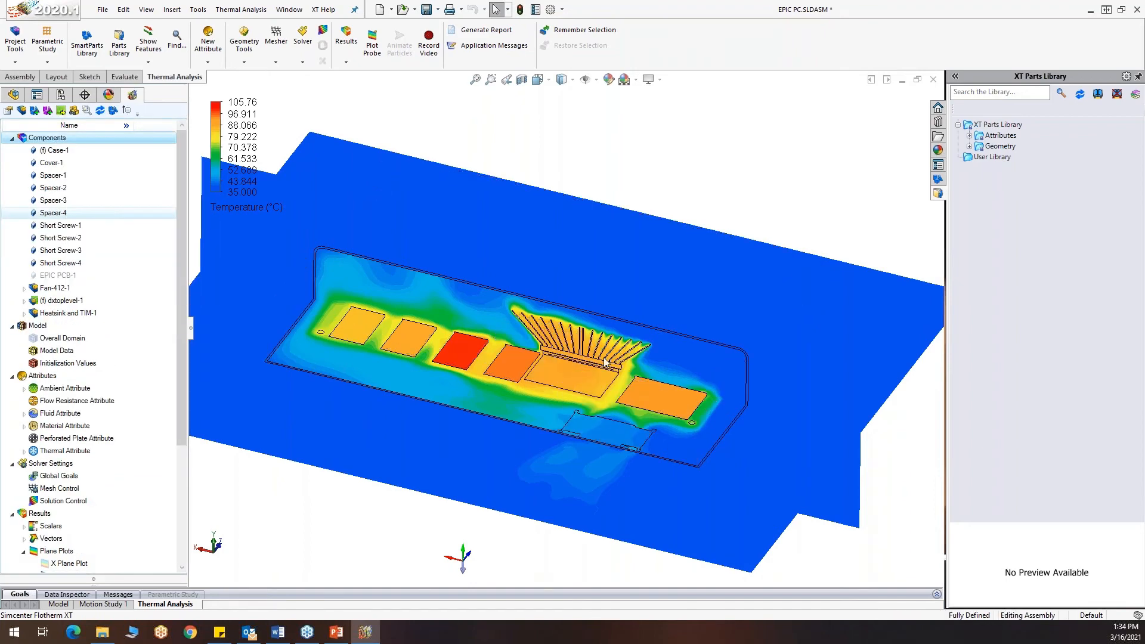
Probe the temperature on the plane plot near the fan exhaust and turn the plot probe off
middle_click_drag(369, 525, 368, 498)
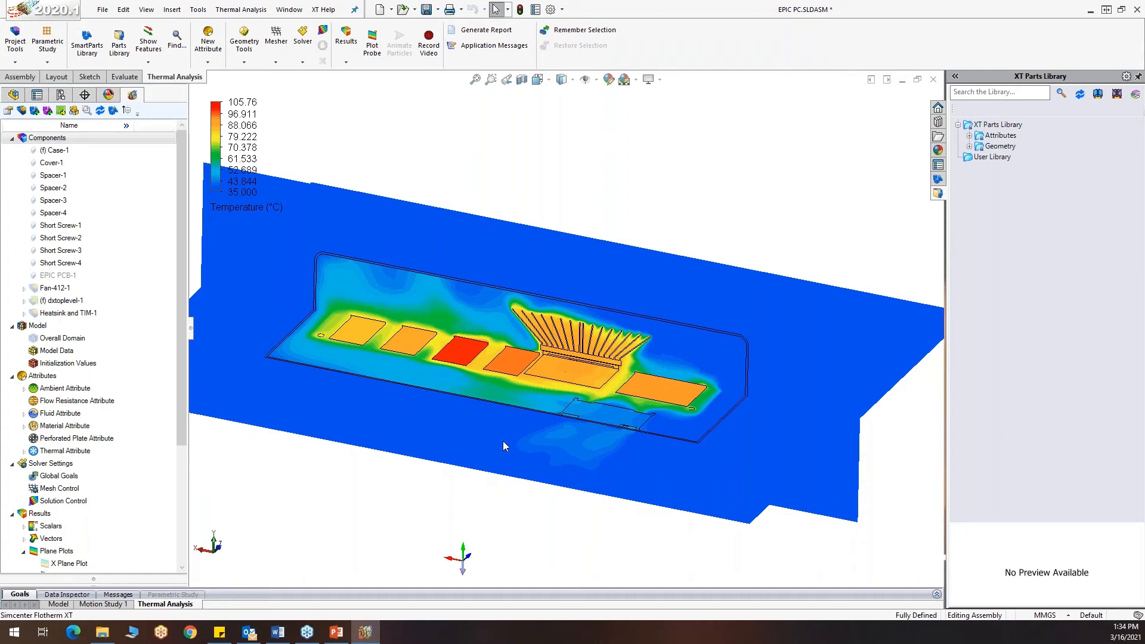
left_click(372, 44)
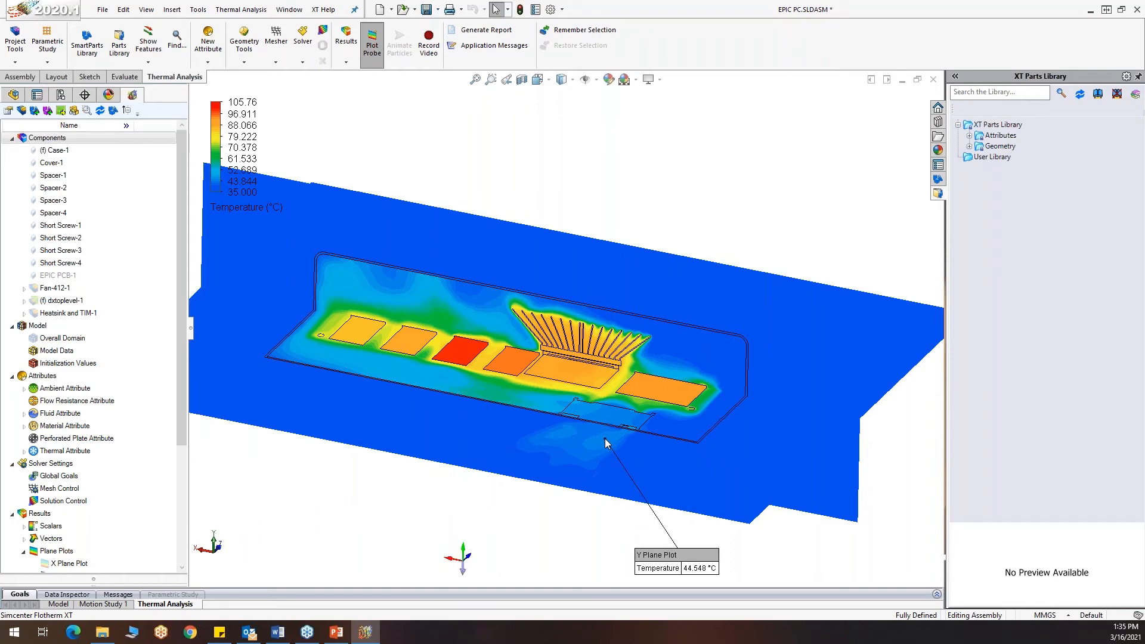
left_click(371, 43)
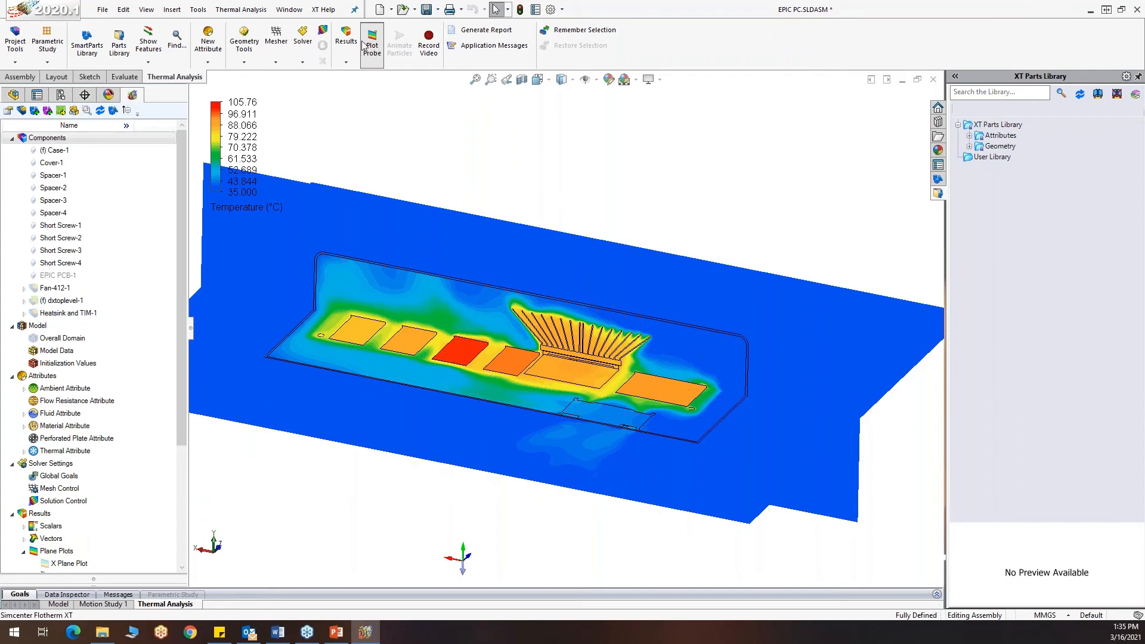
Change the scalar displayed on the plane plots from Temperature to Speed
left_click(250, 209)
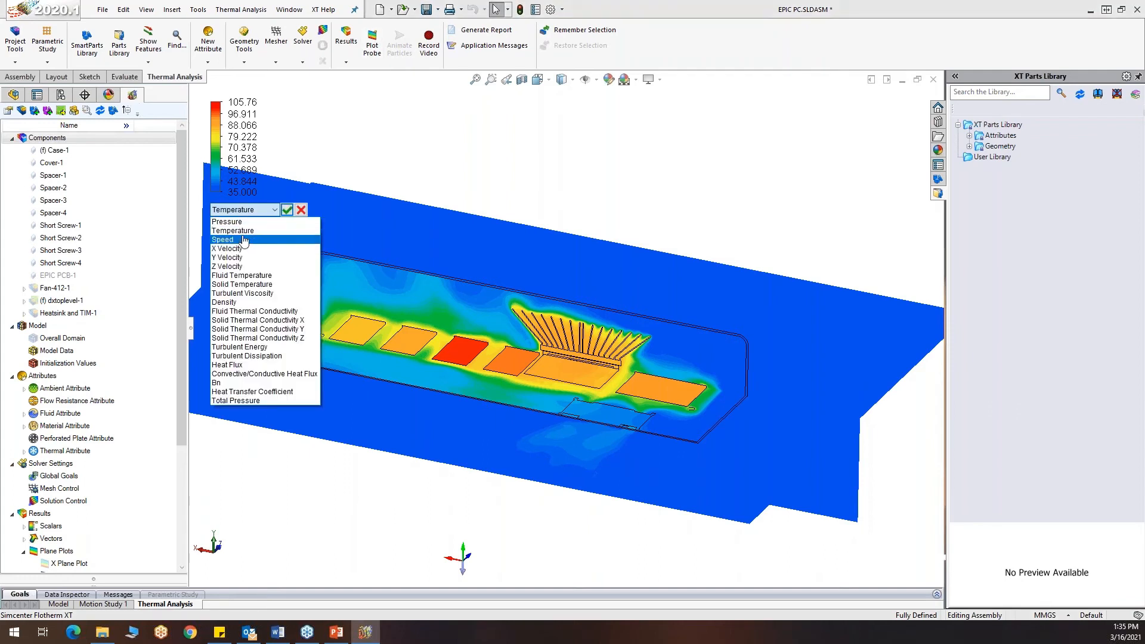
left_click(243, 239)
left_click(288, 210)
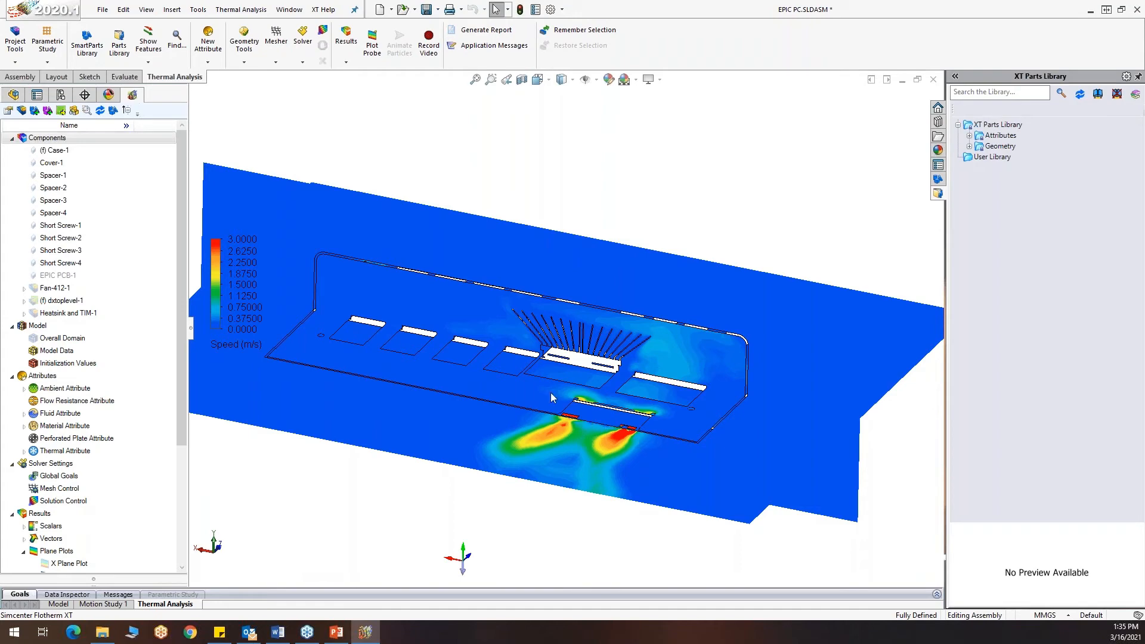
Examine the air speed distribution around the board components and side vents from above, in close-up and across the whole enclosure
middle_click_drag(682, 435, 687, 494)
scroll(718, 428, "down", 5)
scroll(719, 429, "down", 3)
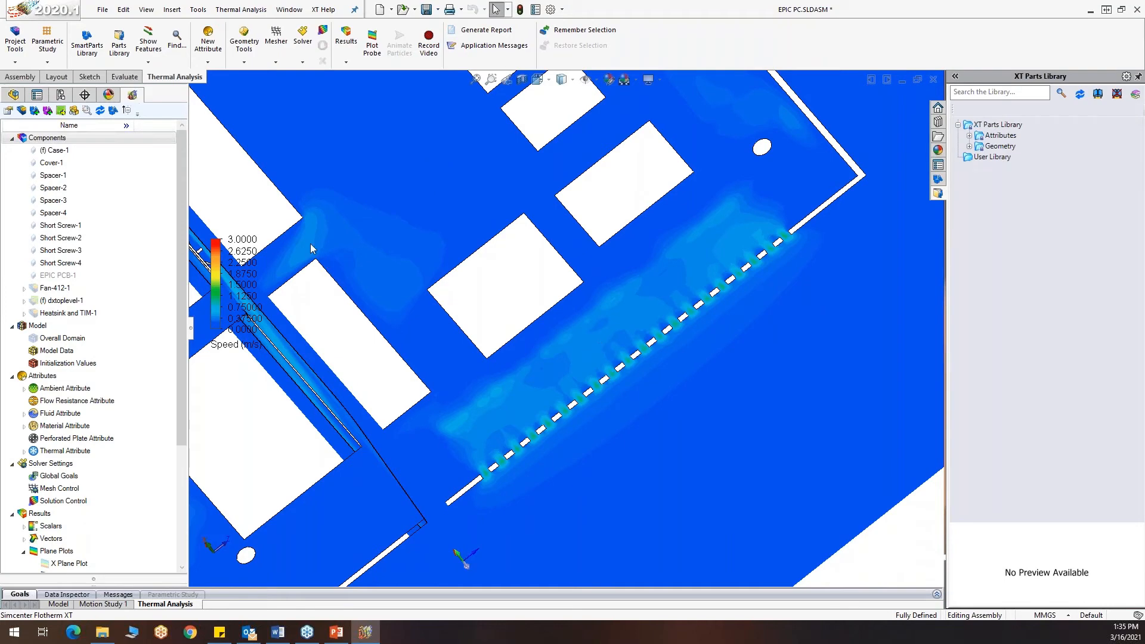
scroll(358, 236, "up", 1)
scroll(346, 233, "down", 2)
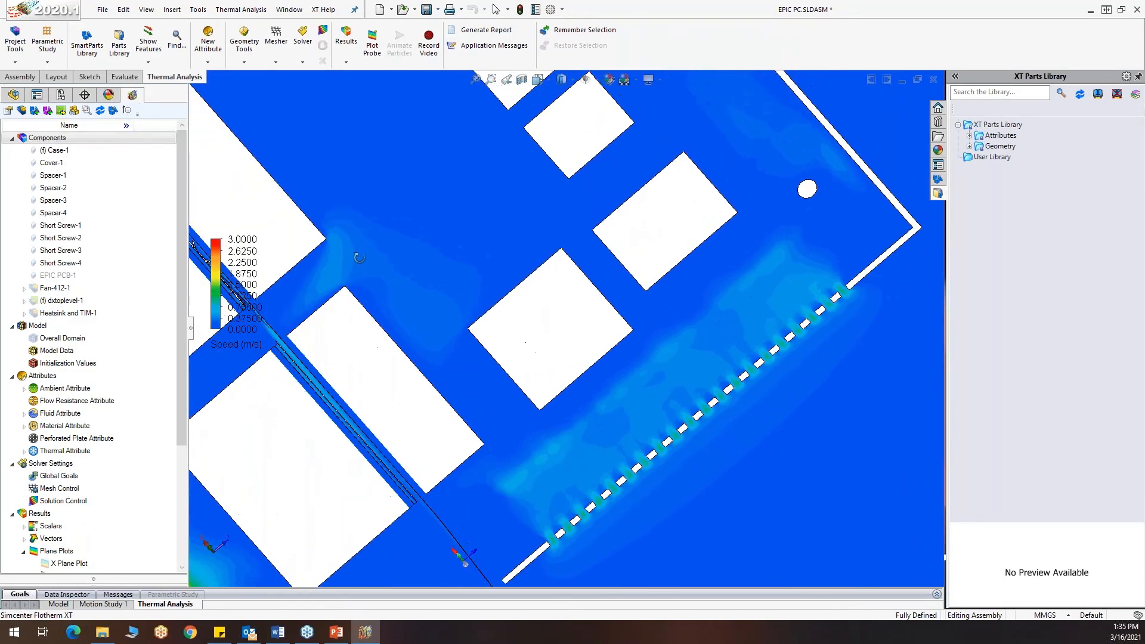
scroll(328, 232, "down", 3)
scroll(407, 271, "down", 3)
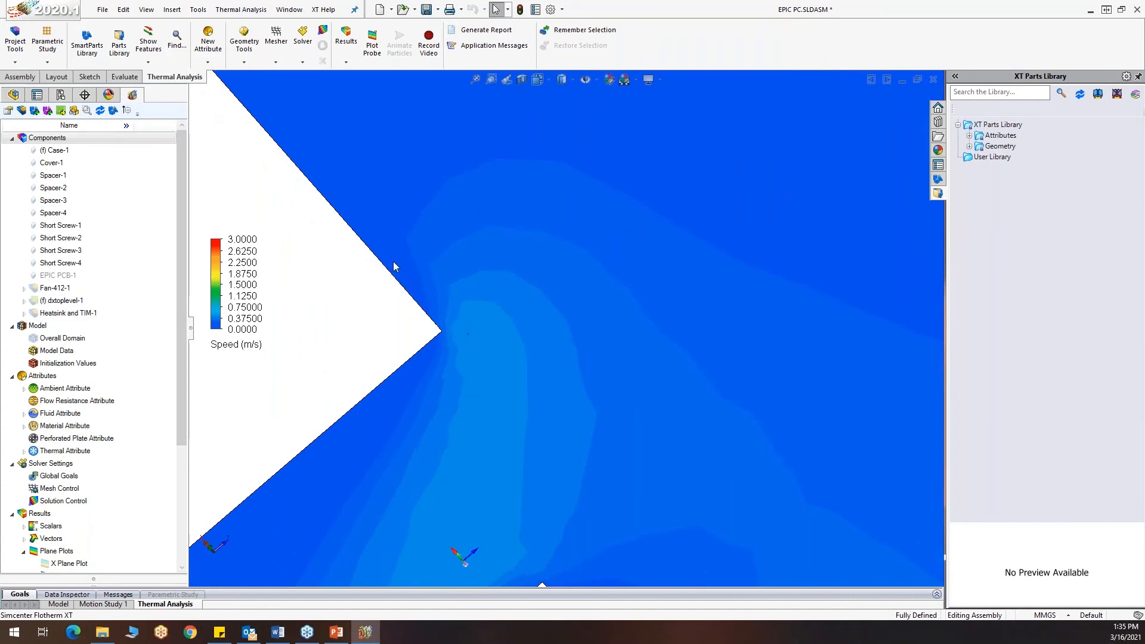
scroll(441, 310, "up", 8)
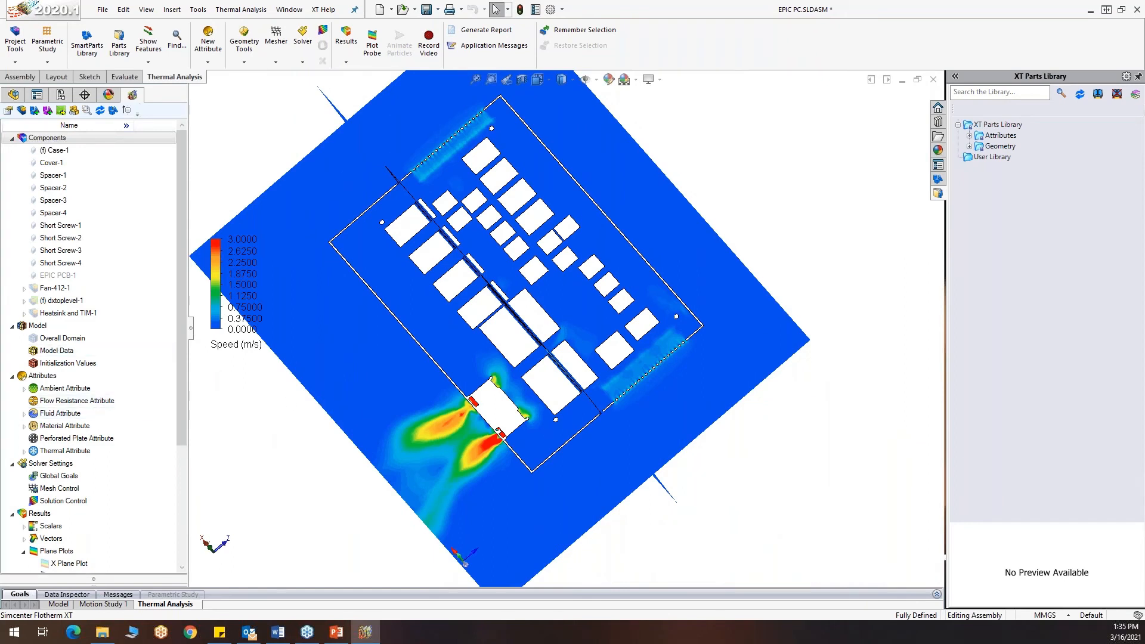
key("alt+Tab")
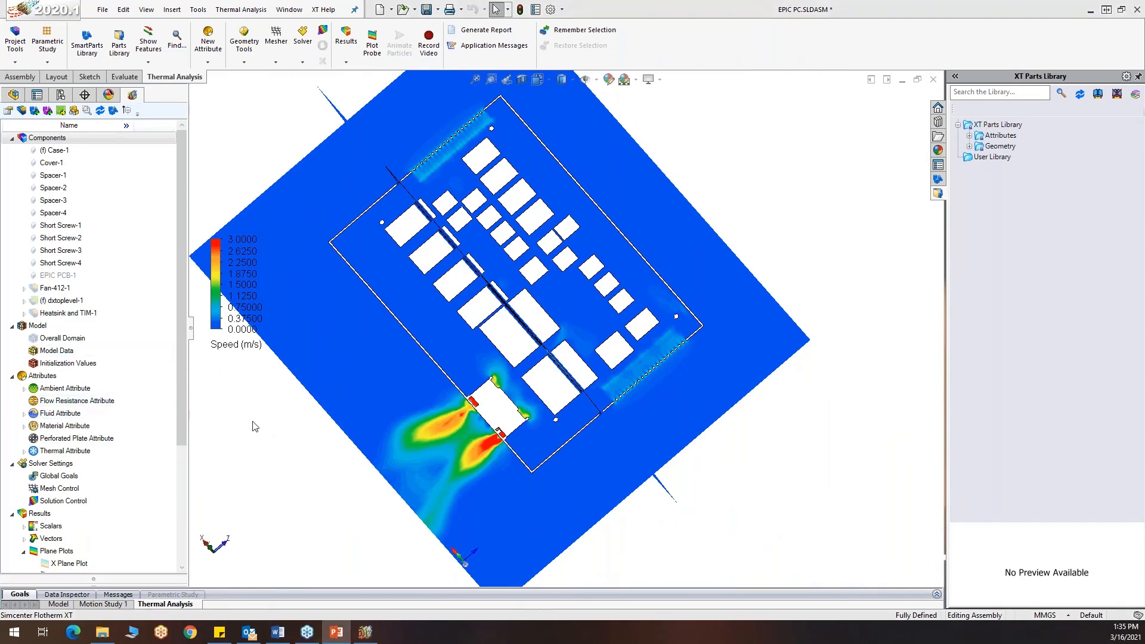
Hide the Y Plane Plot and Z Plane Plot results together
scroll(90, 454, "down", 4)
left_click(87, 426)
left_click(87, 439, "ctrl")
right_click(87, 439)
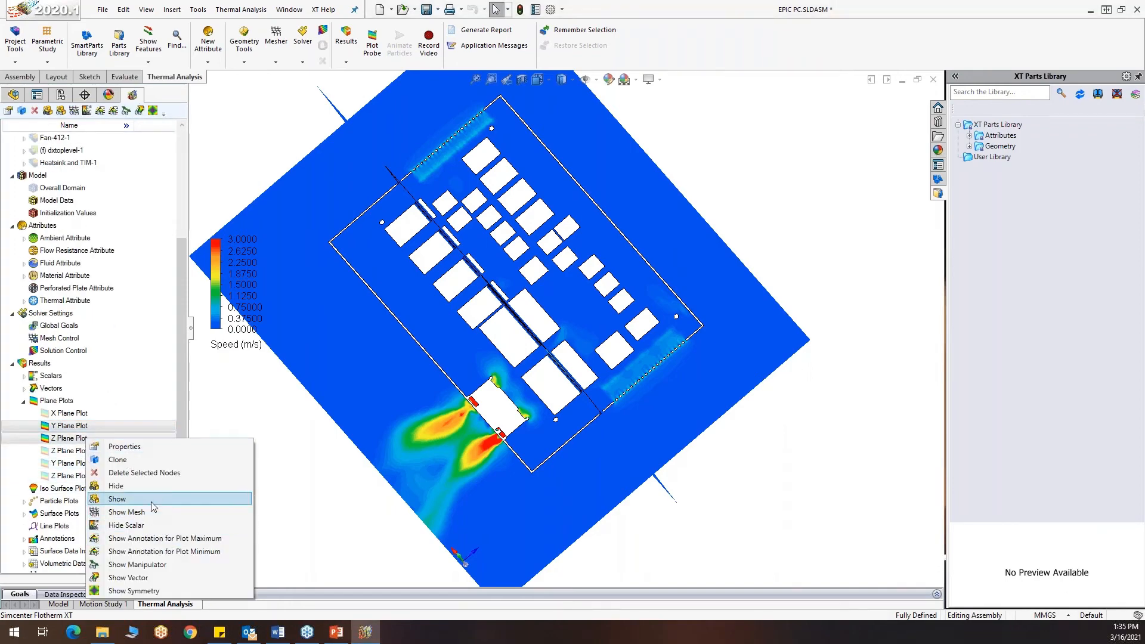
left_click(150, 487)
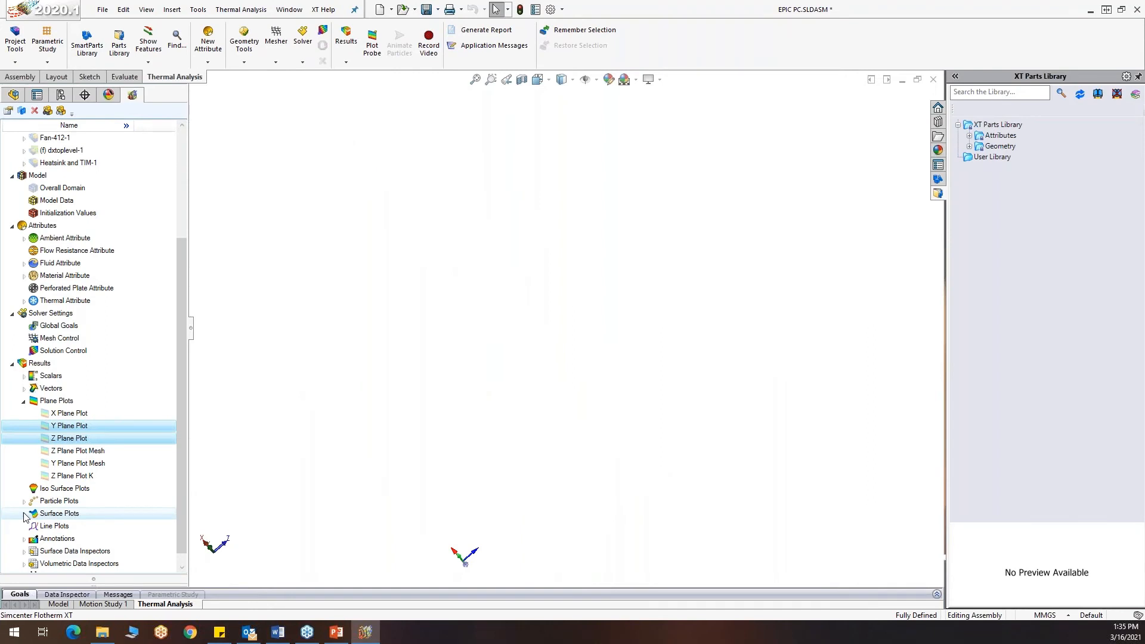
Show the PCB + ICs surface plot and view the board at an angle
left_click(24, 514)
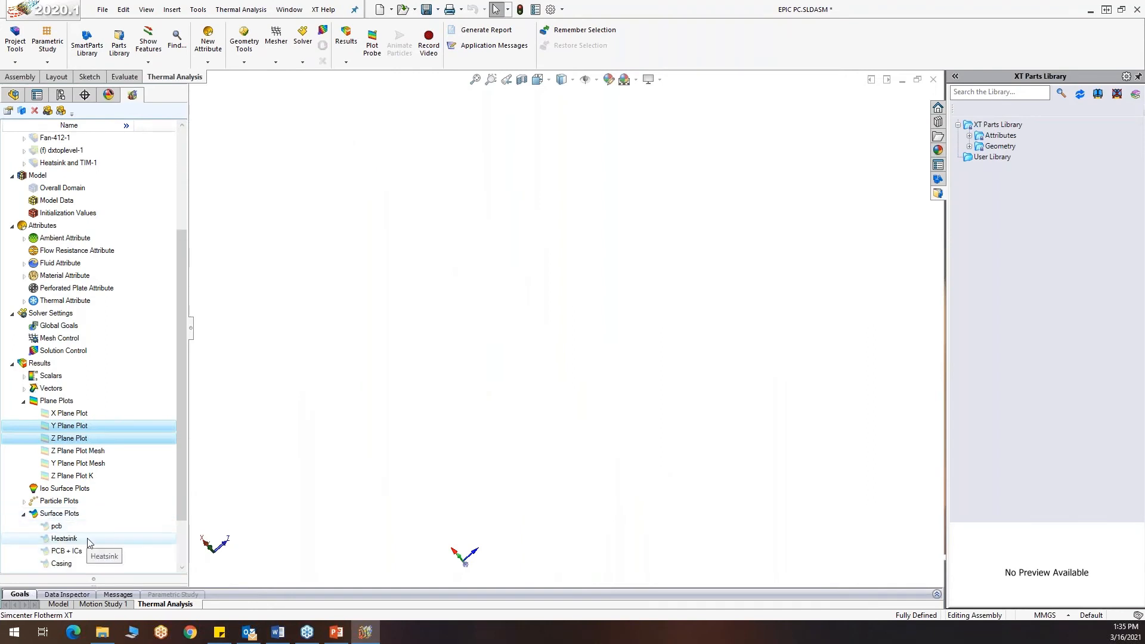
right_click(89, 550)
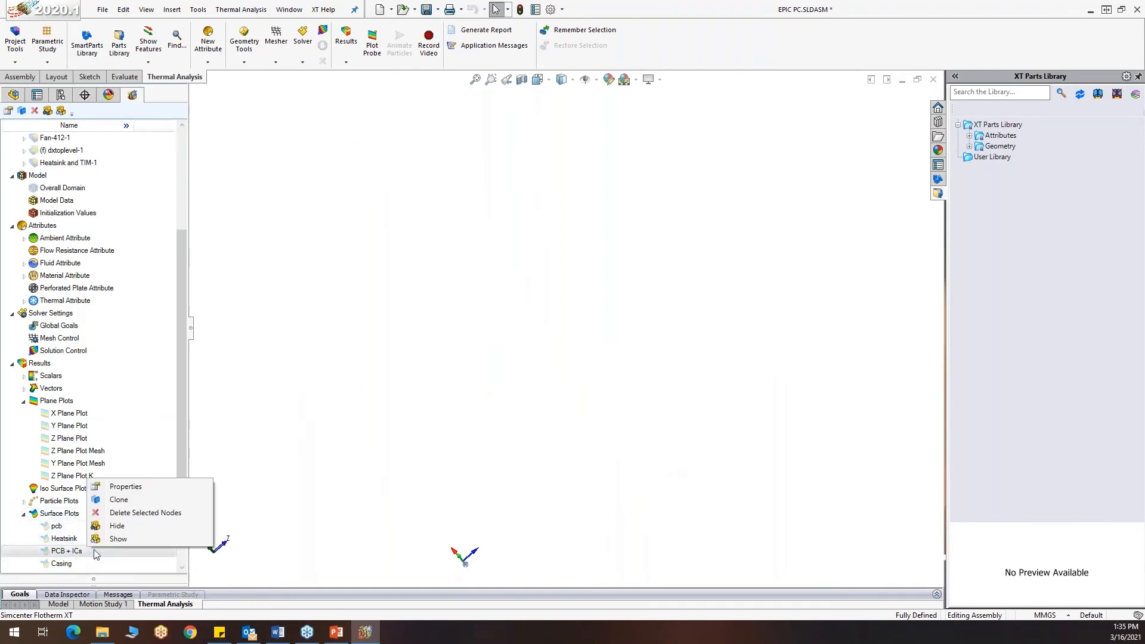
left_click(124, 538)
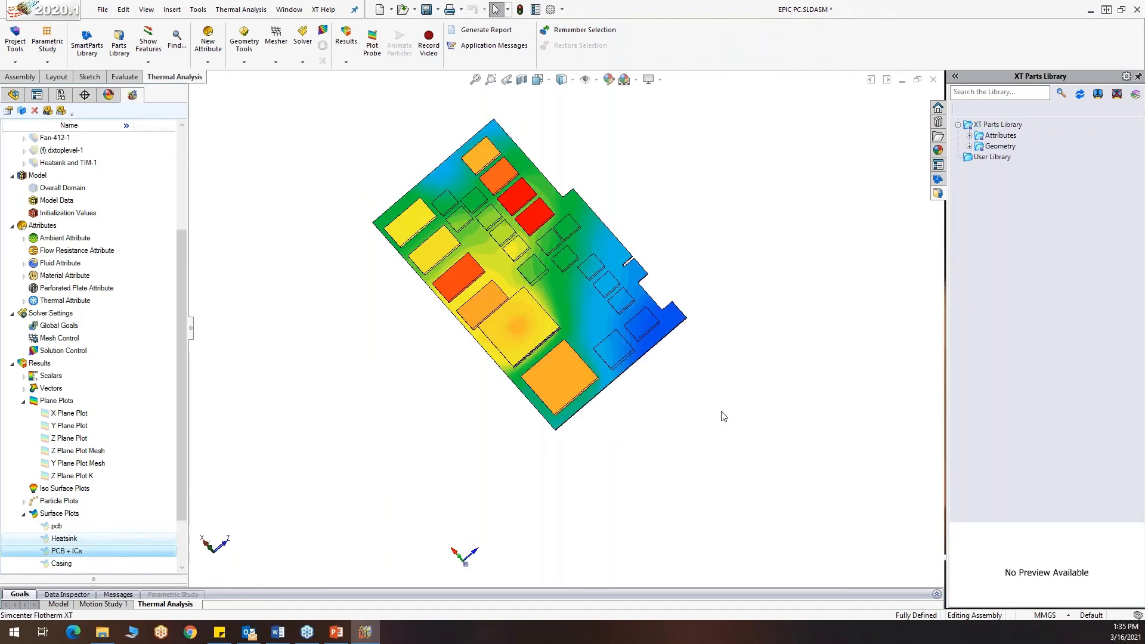
middle_click_drag(680, 414, 697, 383)
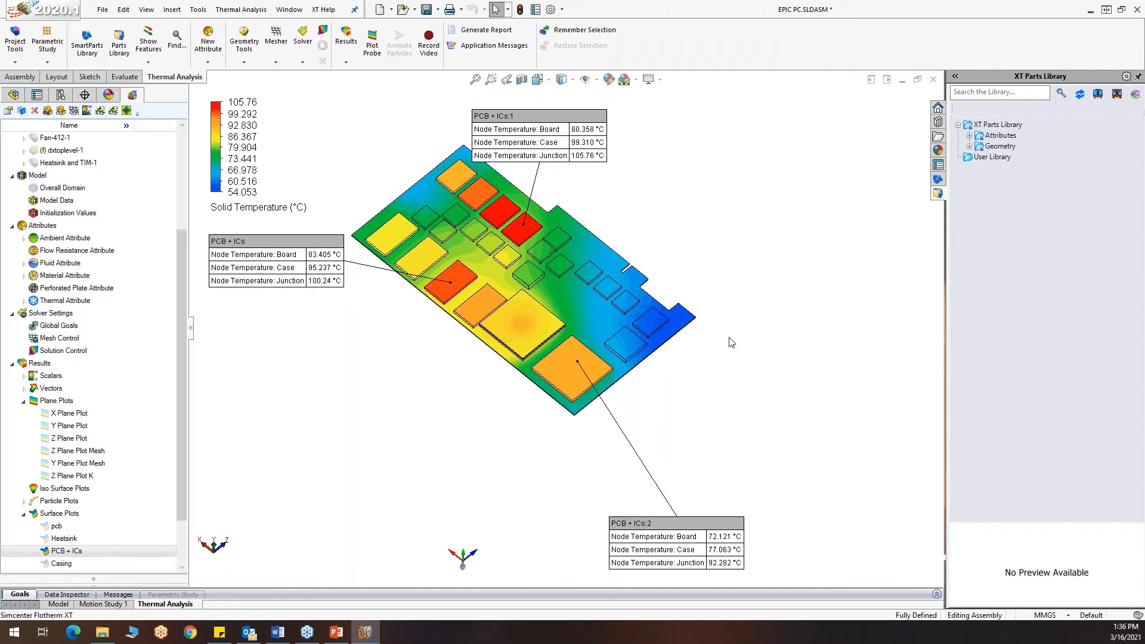
Hide the PCB + ICs surface plot and show the whole Components group again
right_click(62, 555)
left_click(114, 469)
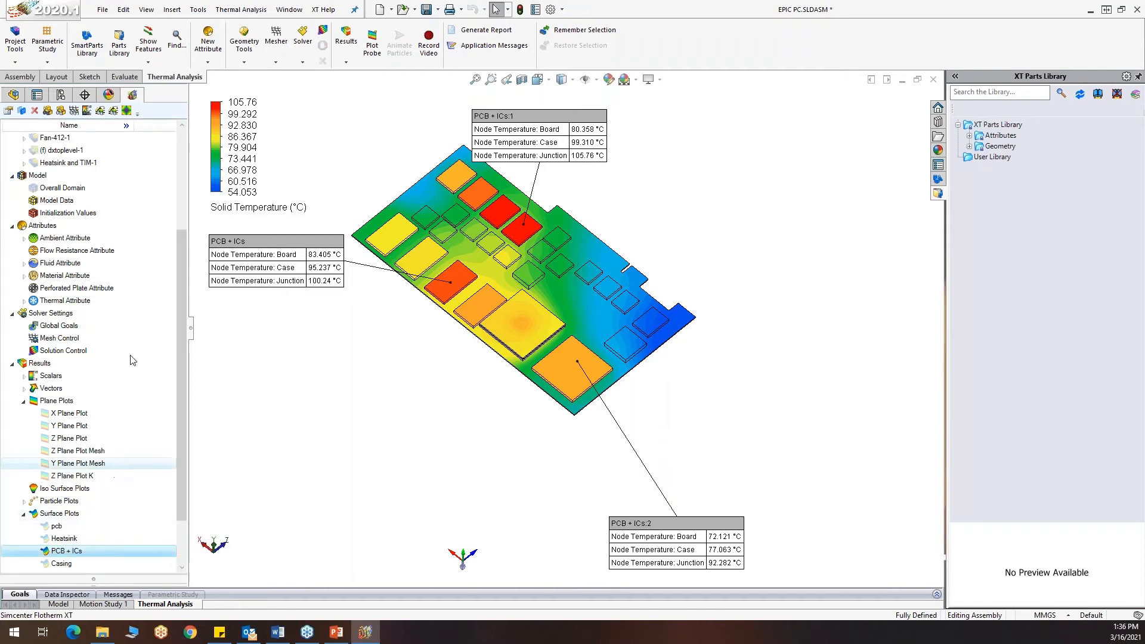
scroll(125, 264, "up", 1)
right_click(92, 139)
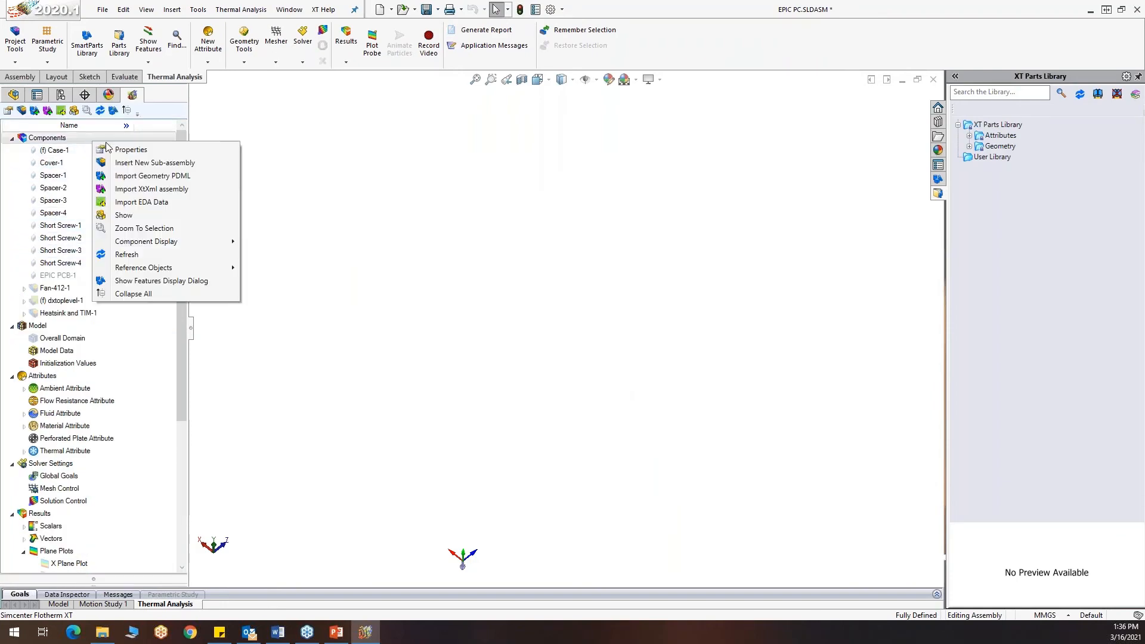
left_click(166, 215)
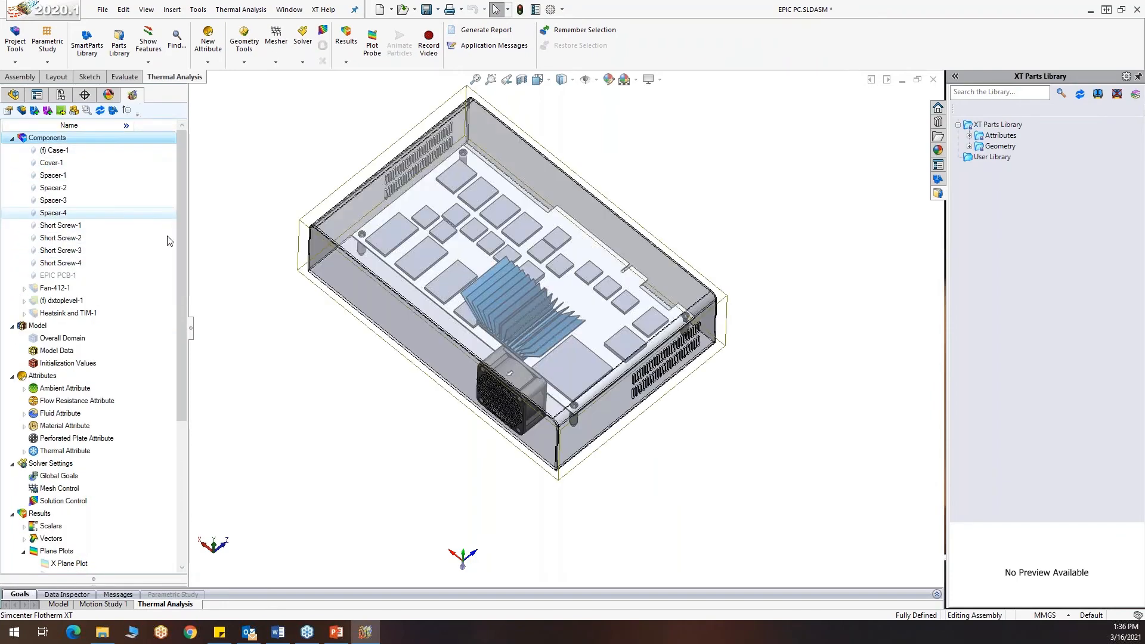
Hide the Heatsink and TIM-1 assembly and show the Heatsink surface plot in its place
scroll(180, 361, "down", 1)
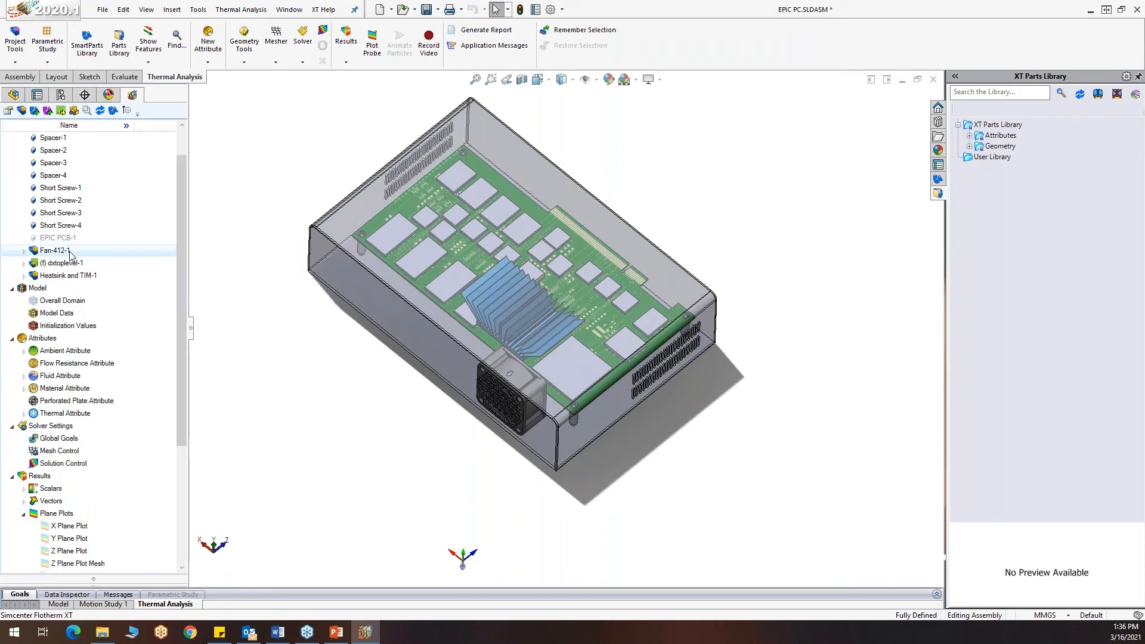
right_click(72, 276)
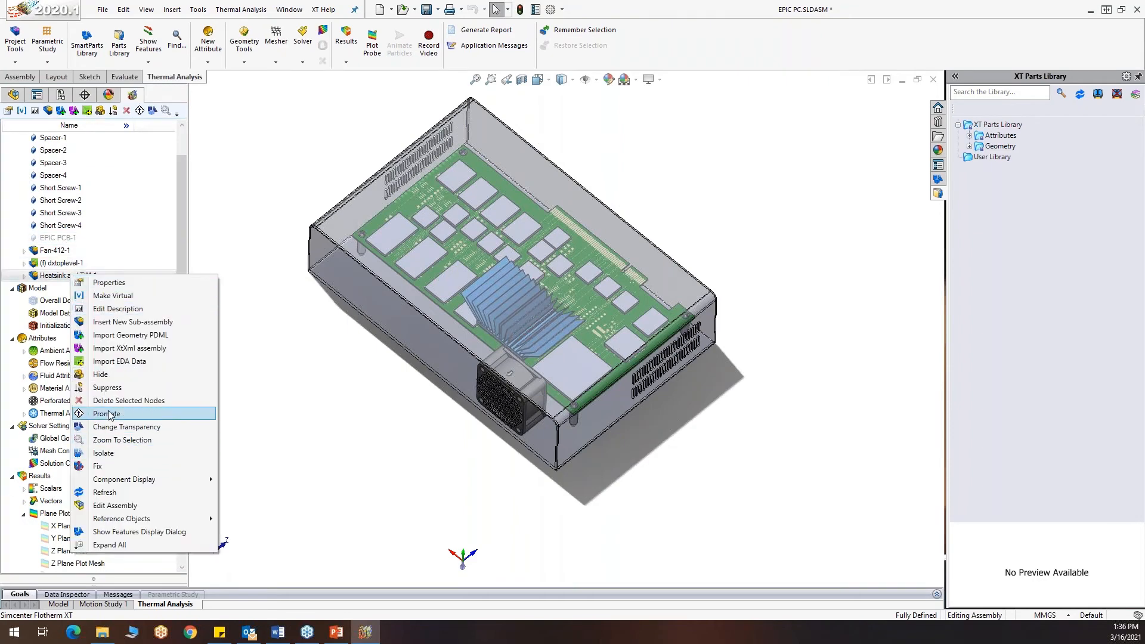
left_click(113, 378)
scroll(121, 399, "down", 4)
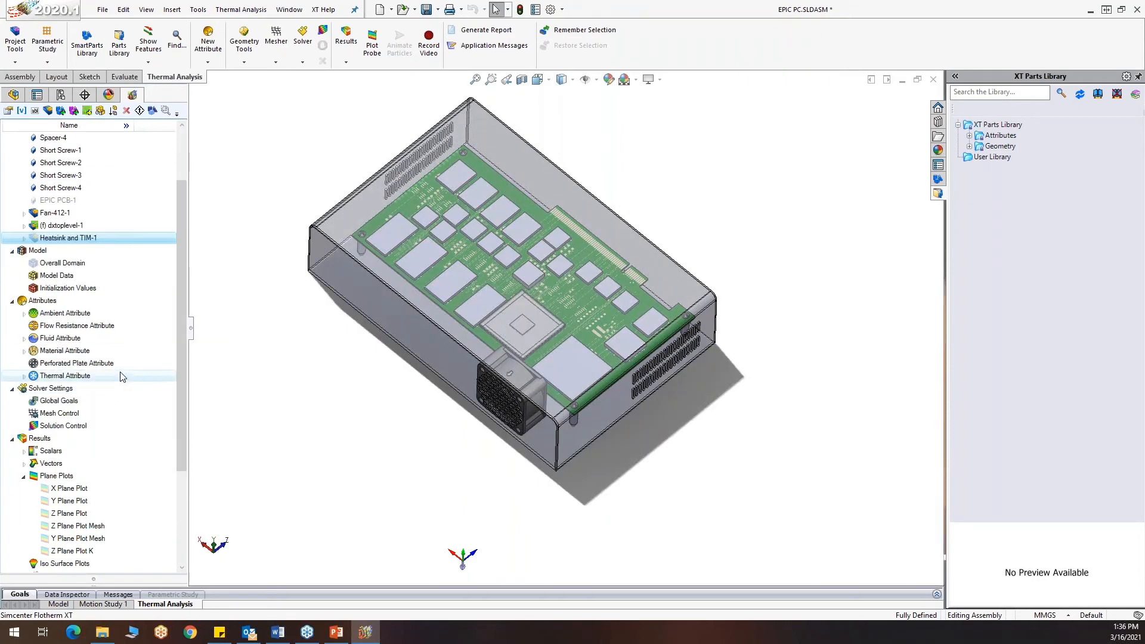
right_click(78, 504)
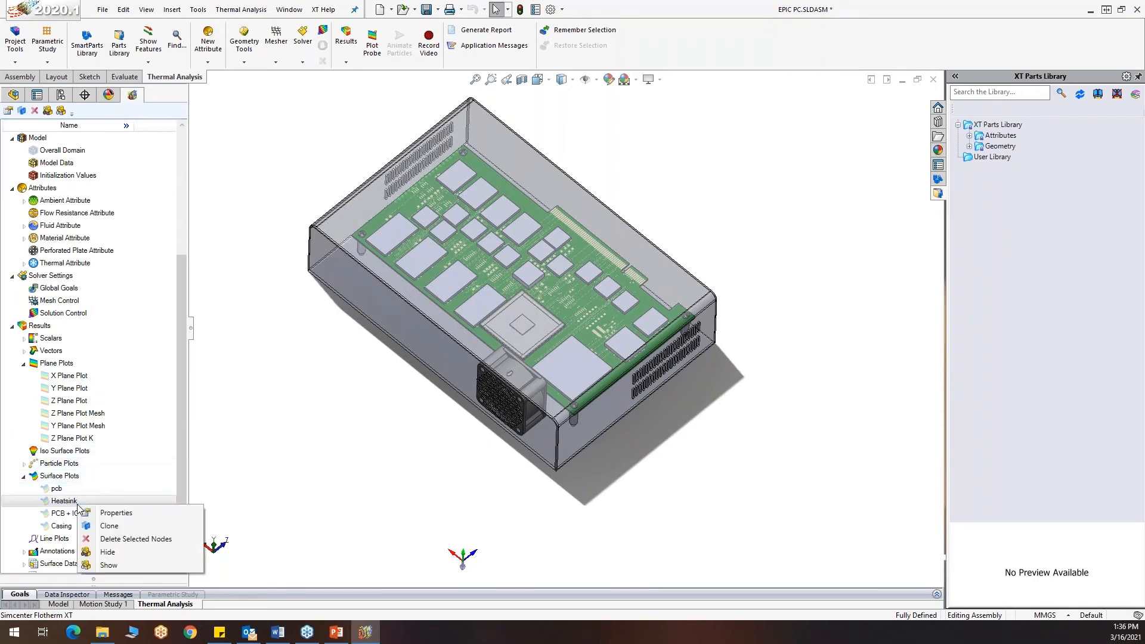
left_click(115, 566)
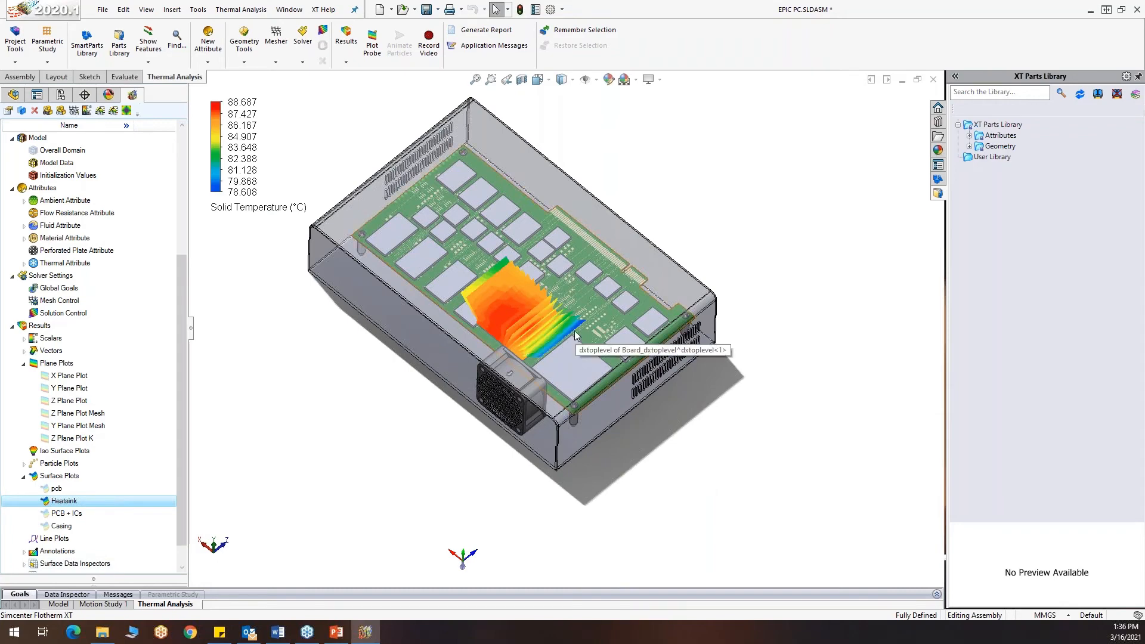
Switch the scalar displayed on the Heatsink surface plot to Heat Transfer Coefficient and inspect the heatsink fins
scroll(570, 330, "down", 3)
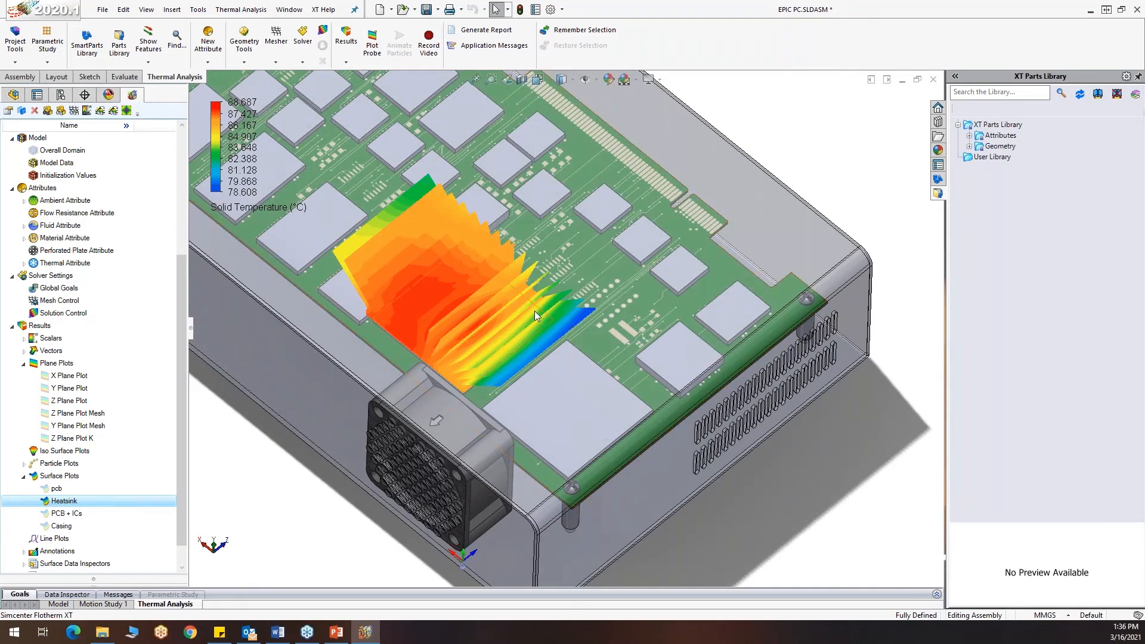
scroll(540, 310, "up", 3)
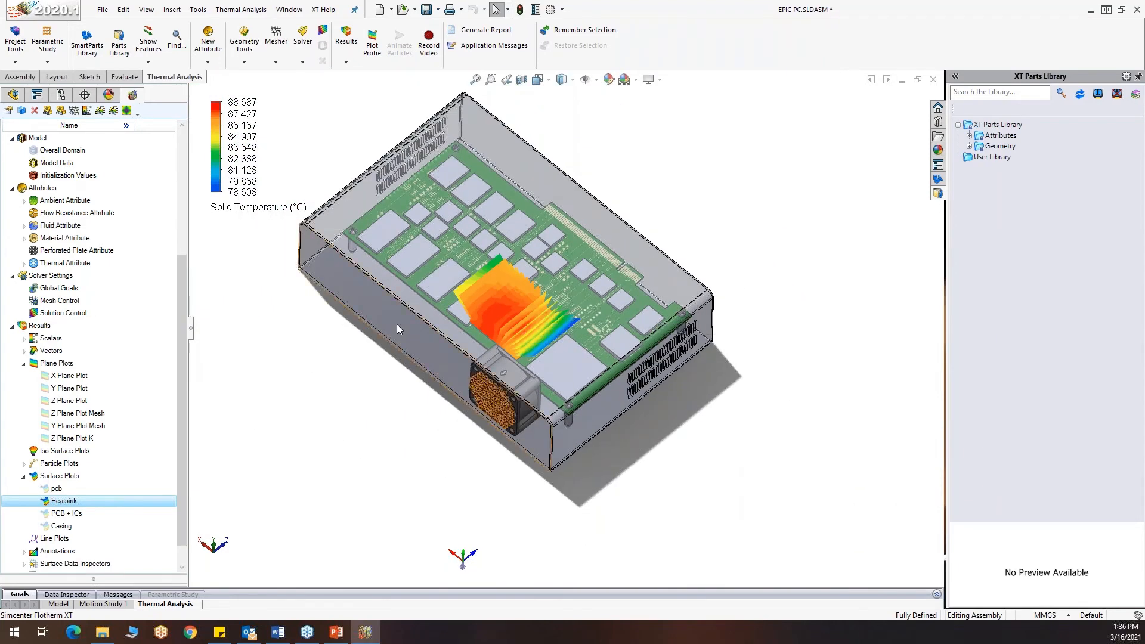
middle_click_drag(745, 441, 677, 390)
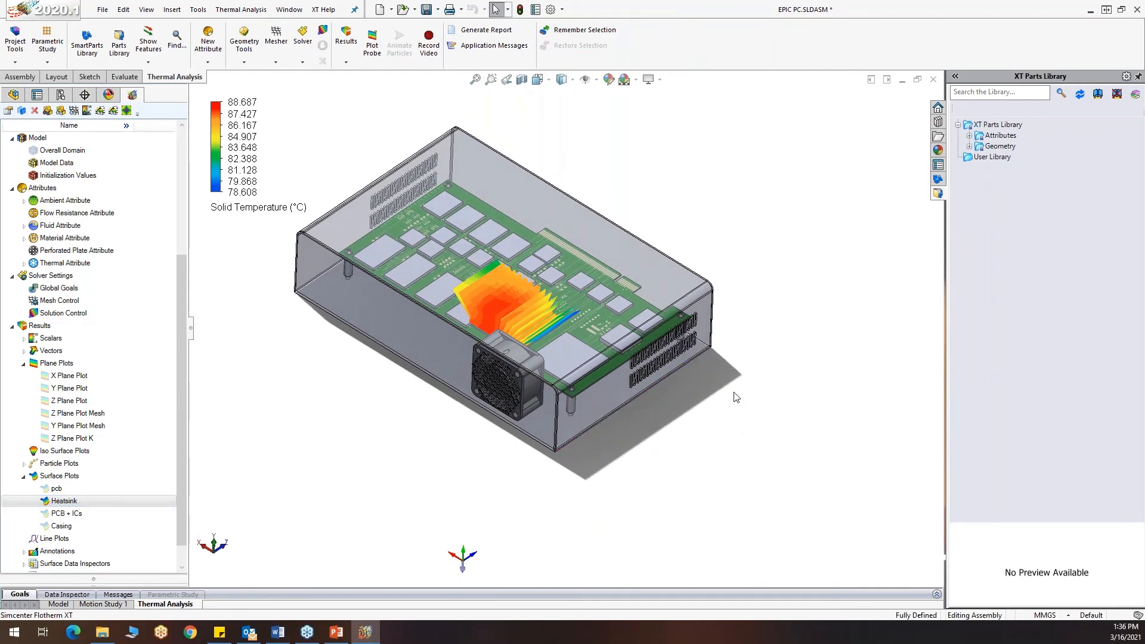
left_click(257, 207)
left_click(257, 210)
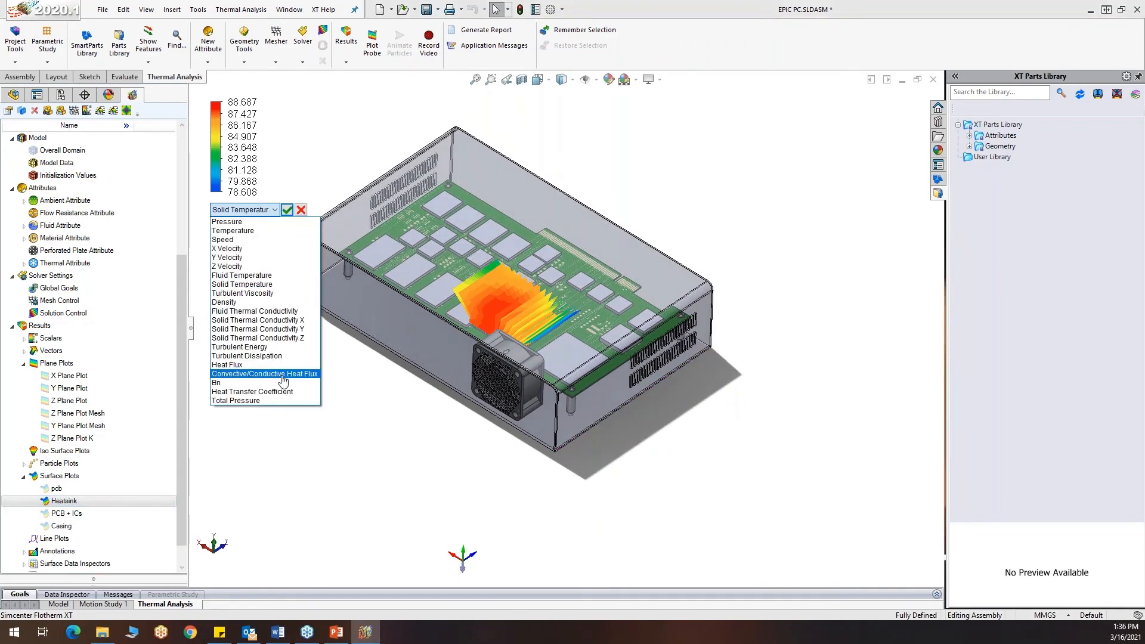
left_click(283, 382)
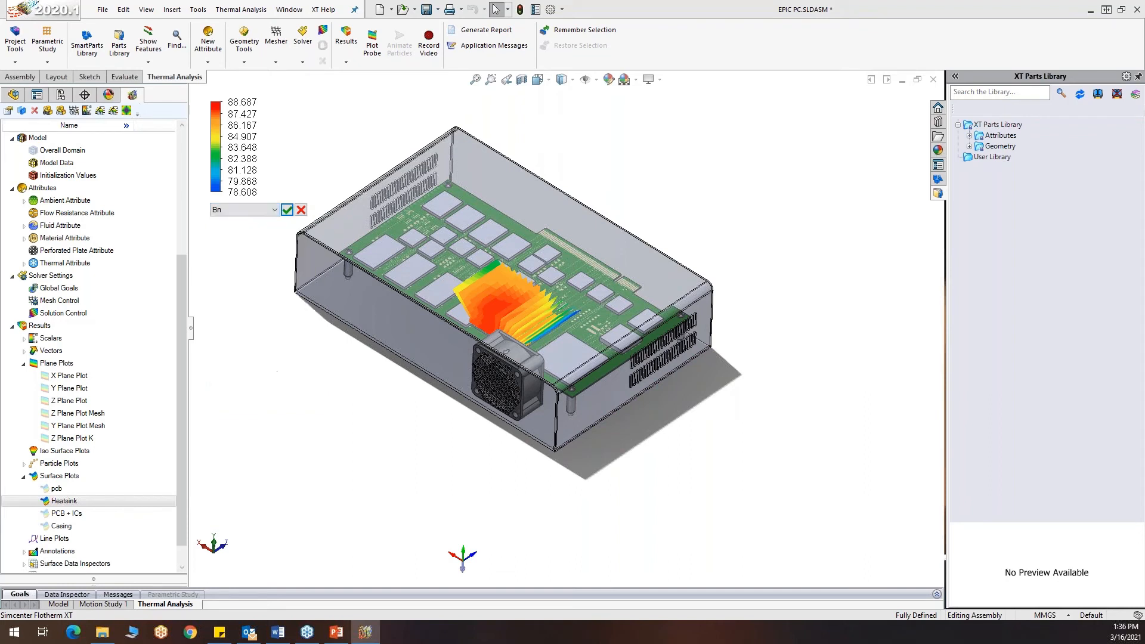
left_click(275, 210)
left_click(246, 396)
left_click(287, 209)
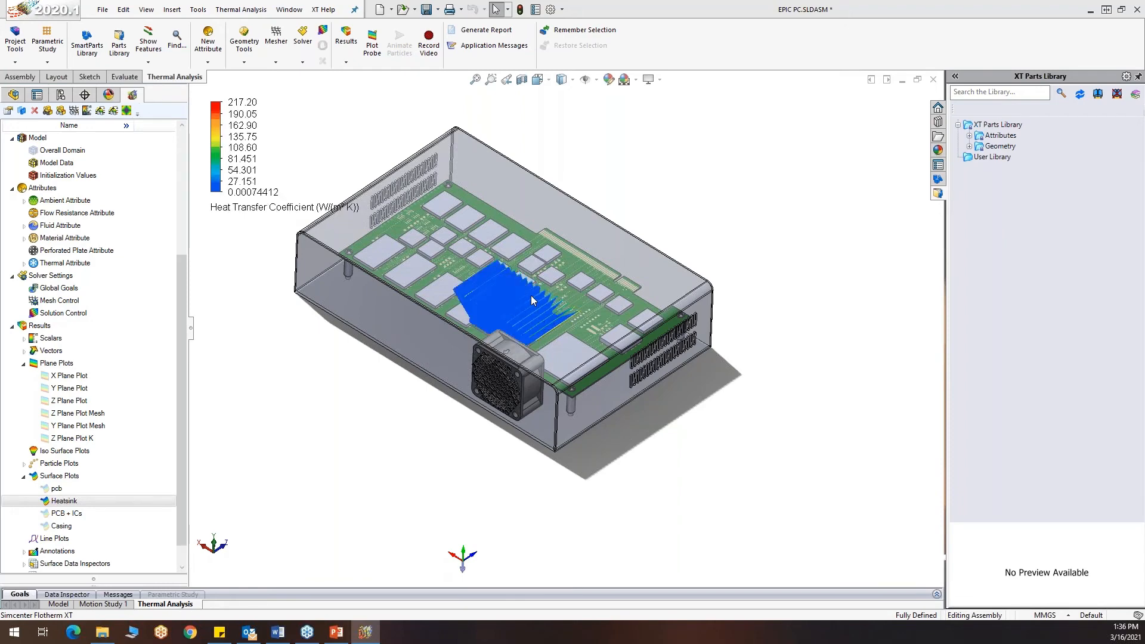
scroll(530, 295, "down", 2)
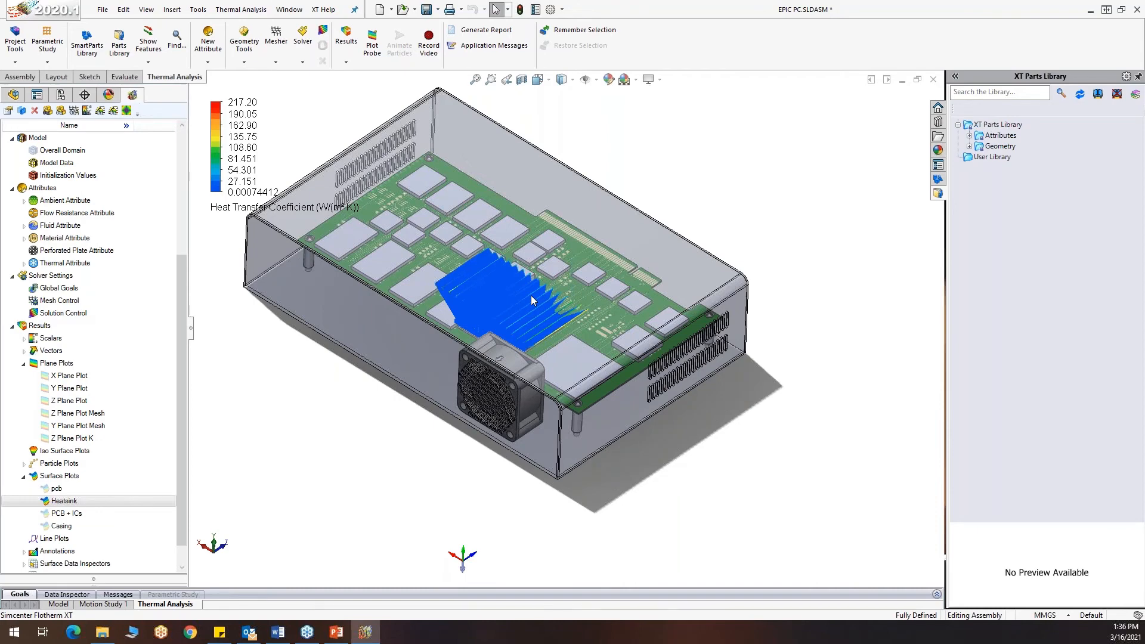
scroll(531, 295, "down", 3)
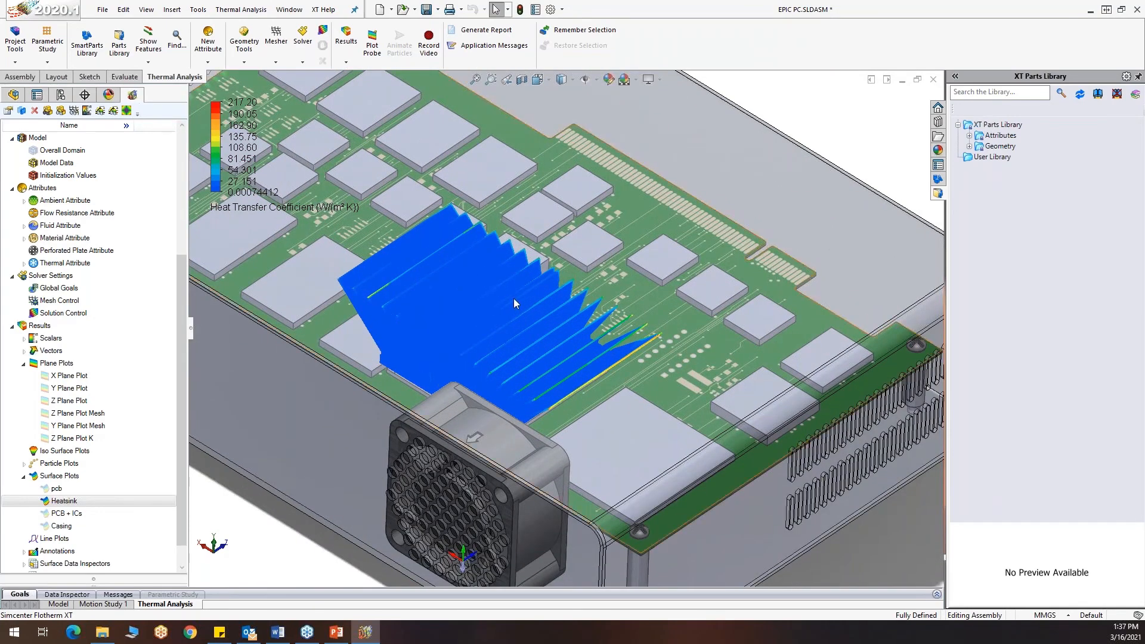
Show both particle plots, Particle Plot and Particle Plot:1, over the enclosure model
left_click(24, 464)
right_click(78, 476)
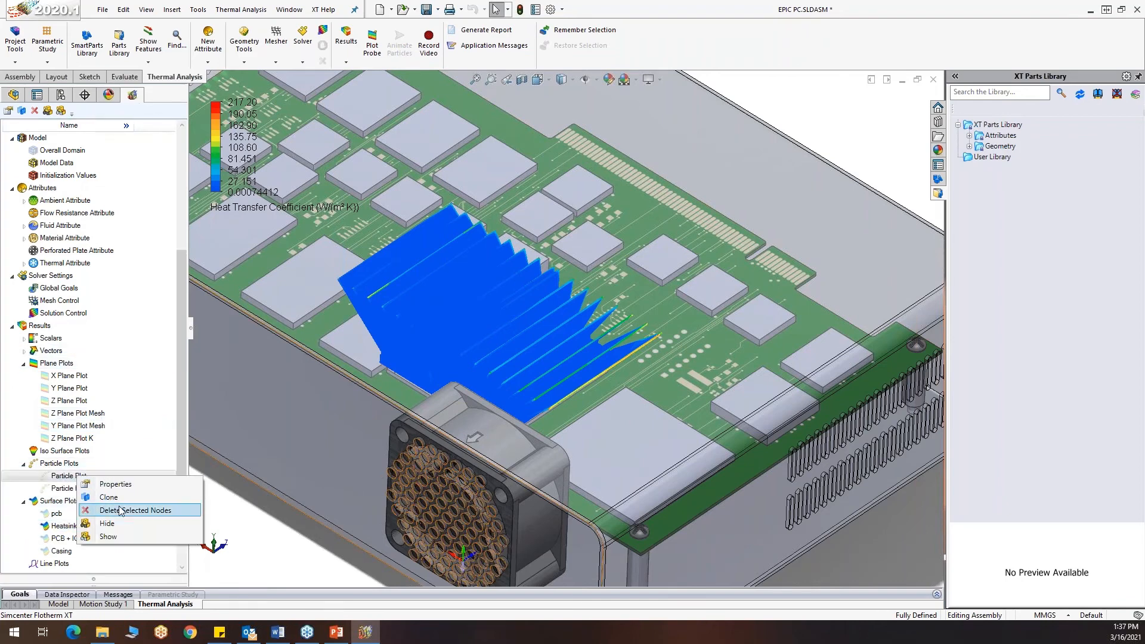
left_click(114, 536)
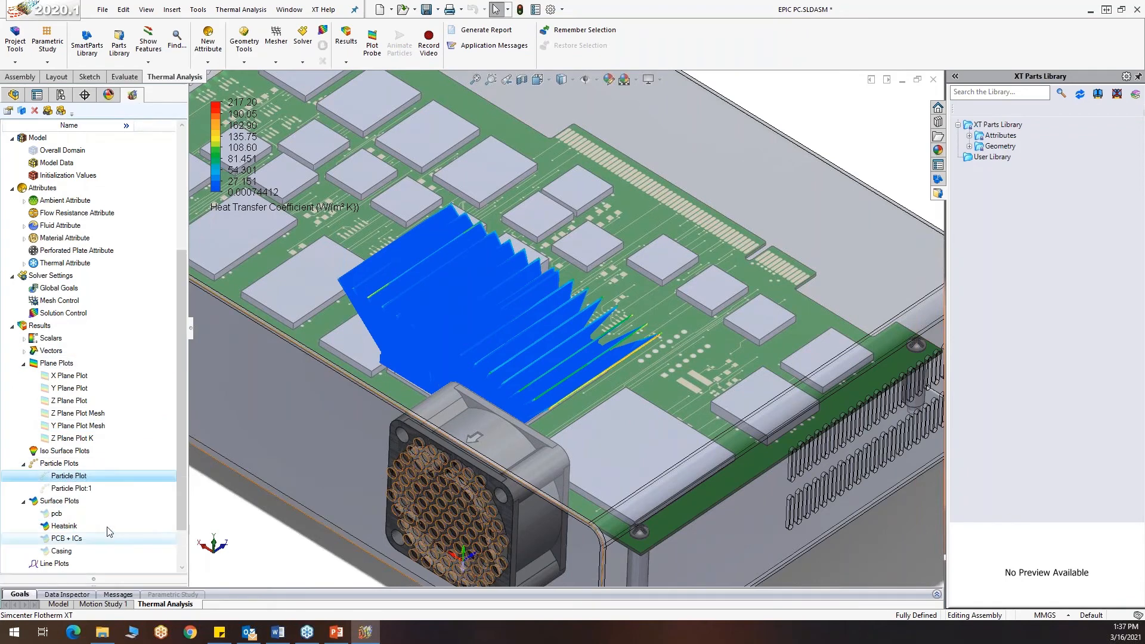
right_click(79, 489)
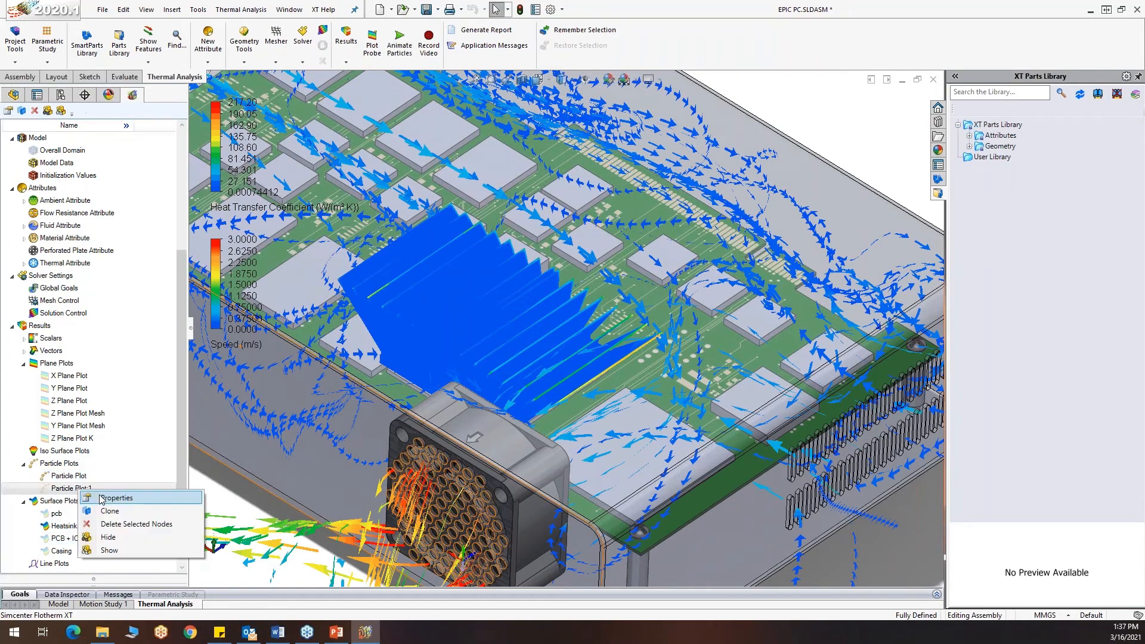
left_click(114, 551)
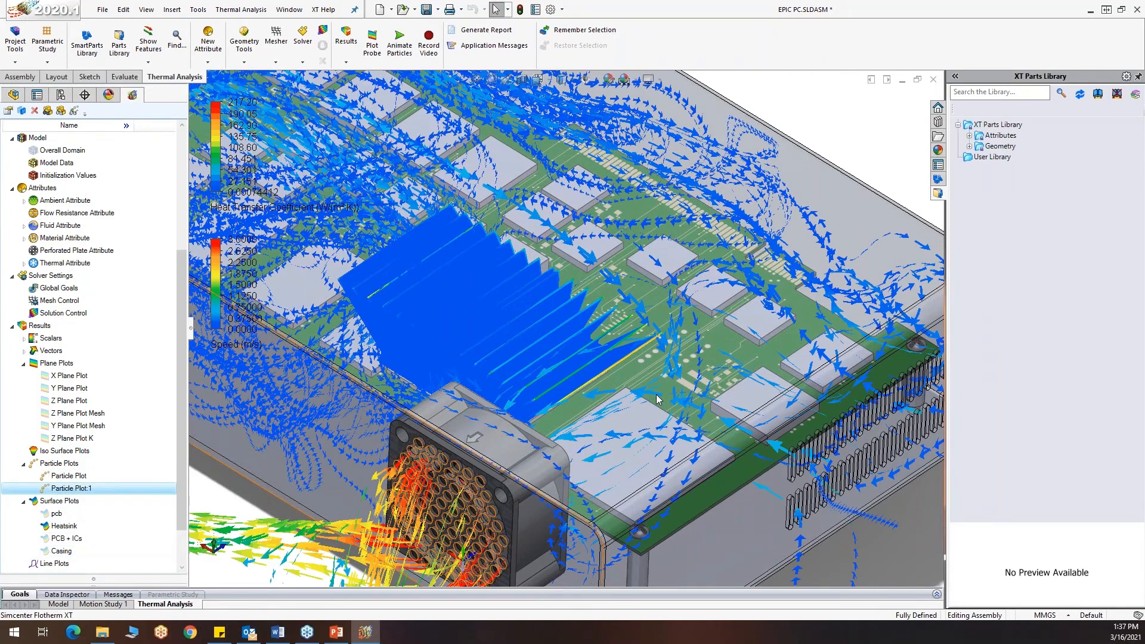
Animate the particles of both particle plots to view the airflow through the enclosure, and stop the animation
key("f")
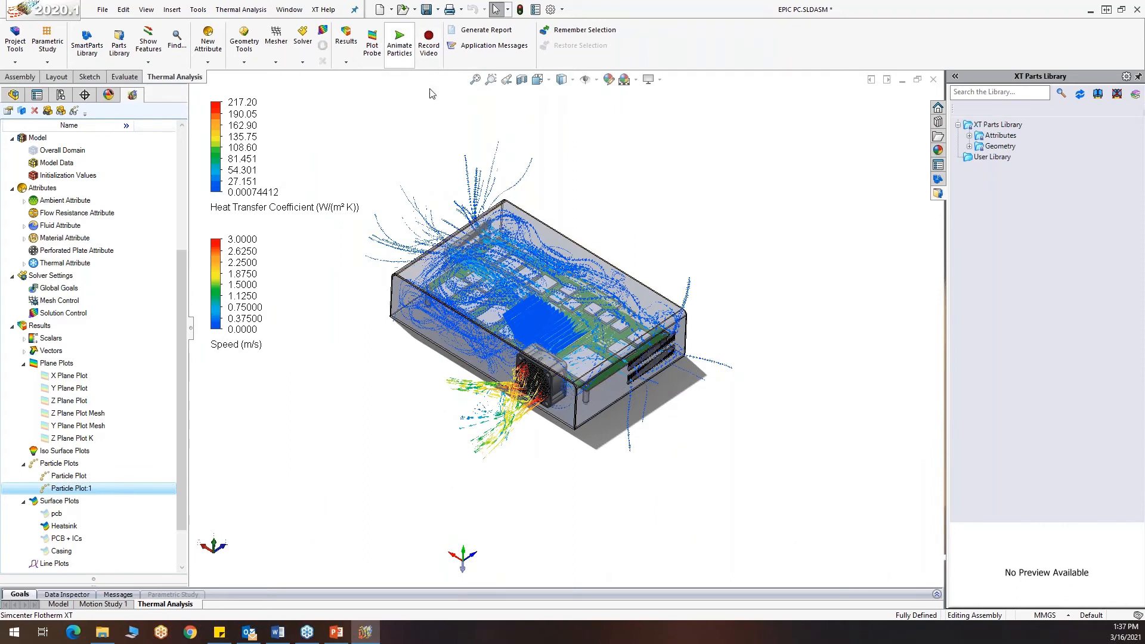
left_click(405, 55)
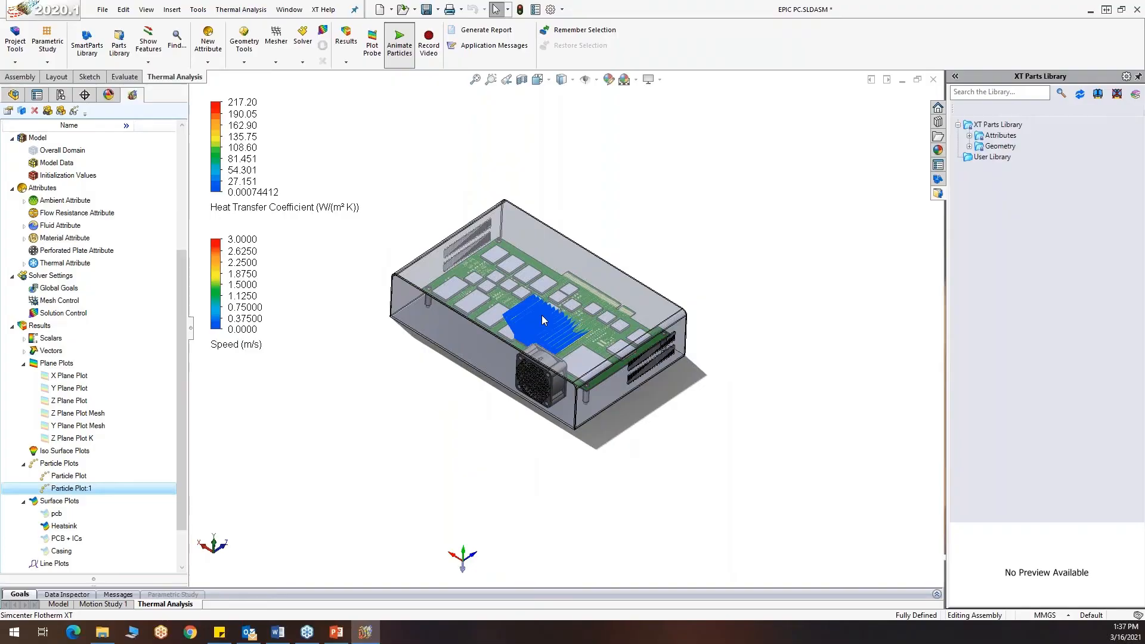
scroll(541, 315, "down", 5)
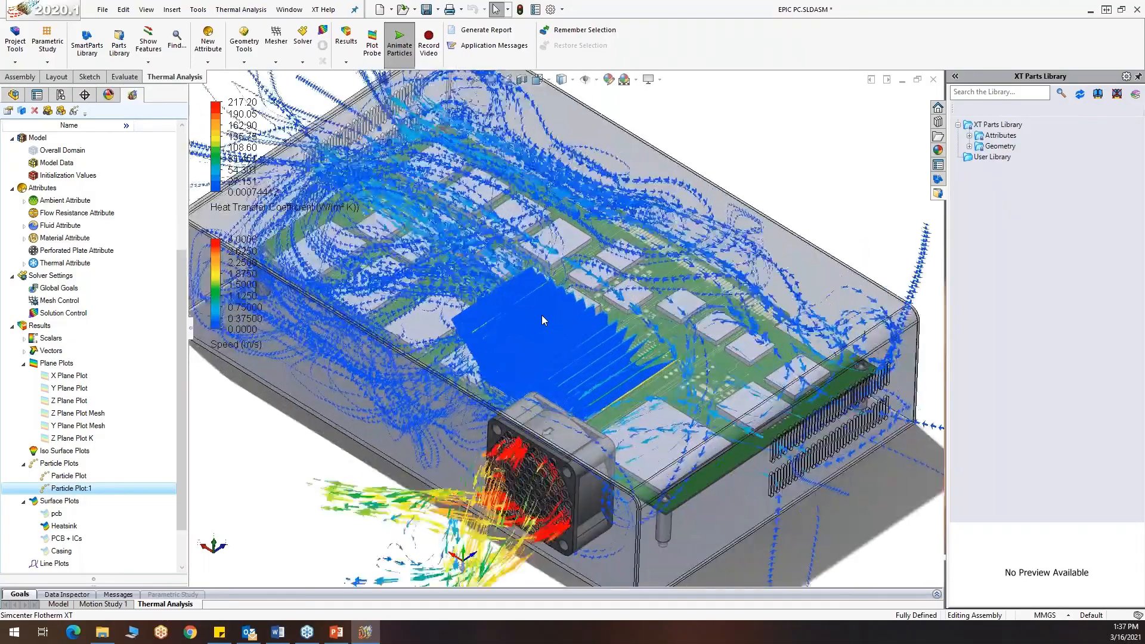
scroll(542, 321, "down", 3)
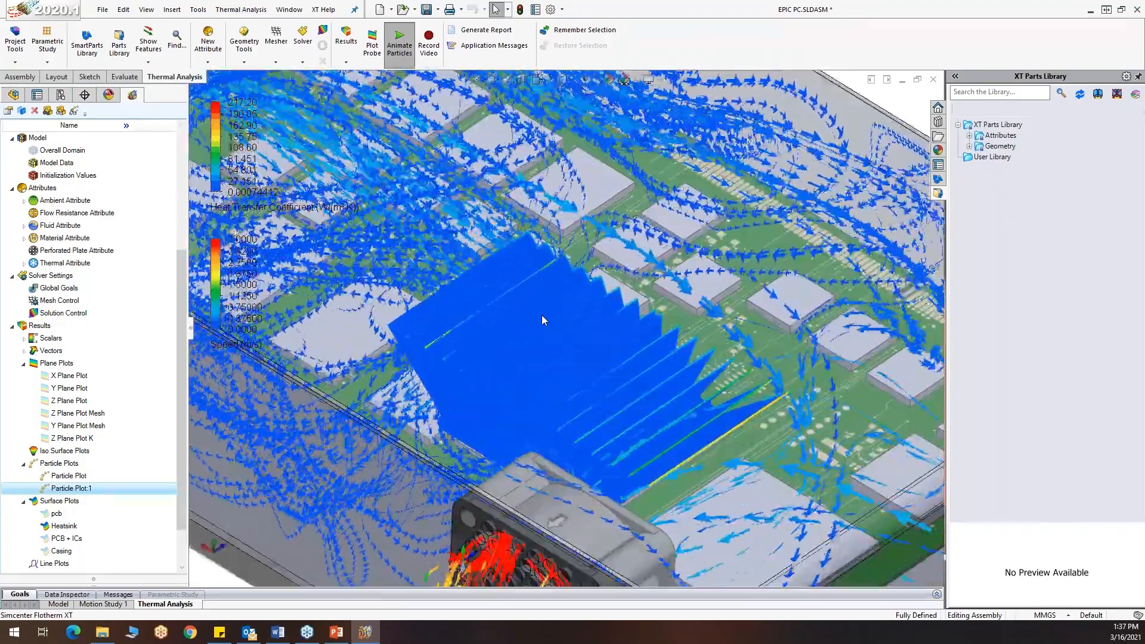
scroll(541, 315, "up", 8)
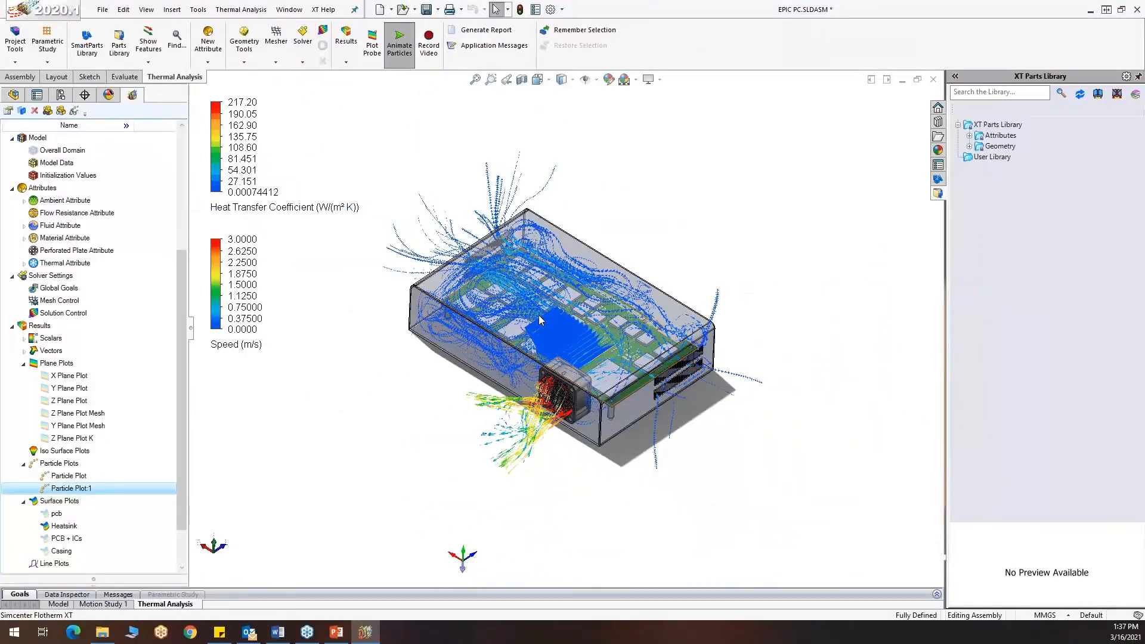
left_click(400, 43)
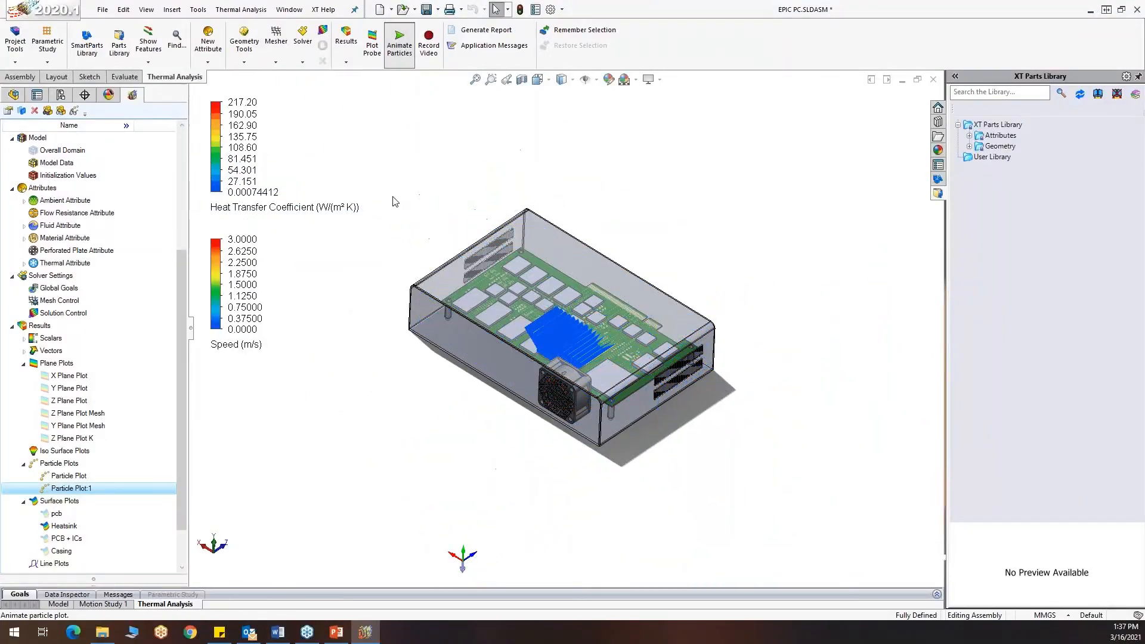
Hide Particle Plot:1, Particle Plot and the Heatsink surface plot so only the enclosure model is displayed
right_click(69, 490)
left_click(96, 539)
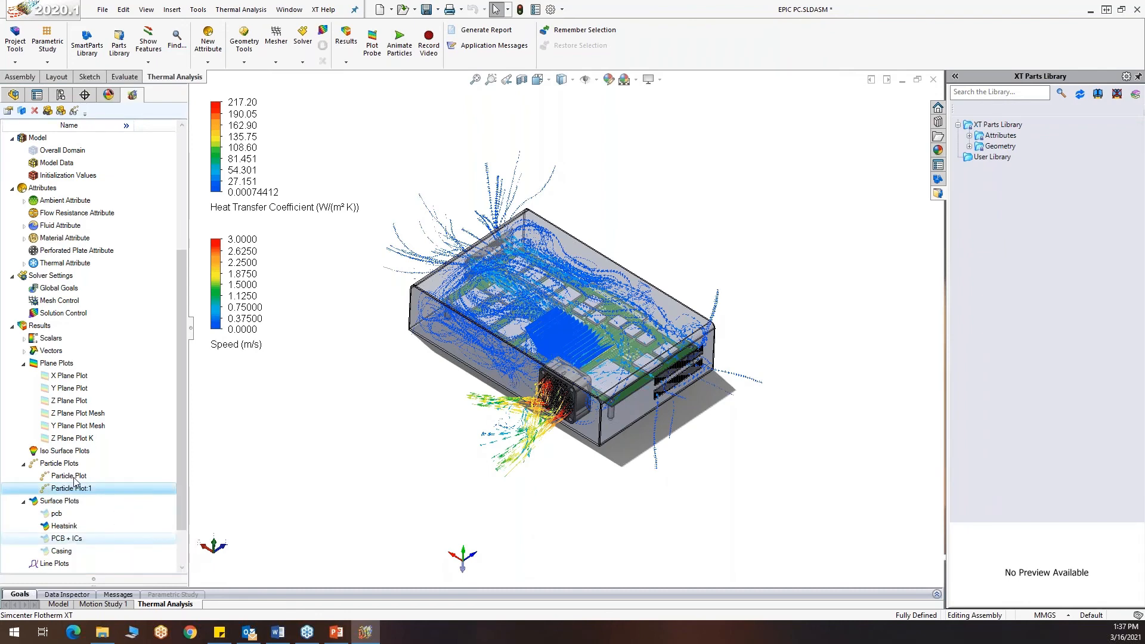
right_click(72, 476)
left_click(101, 524)
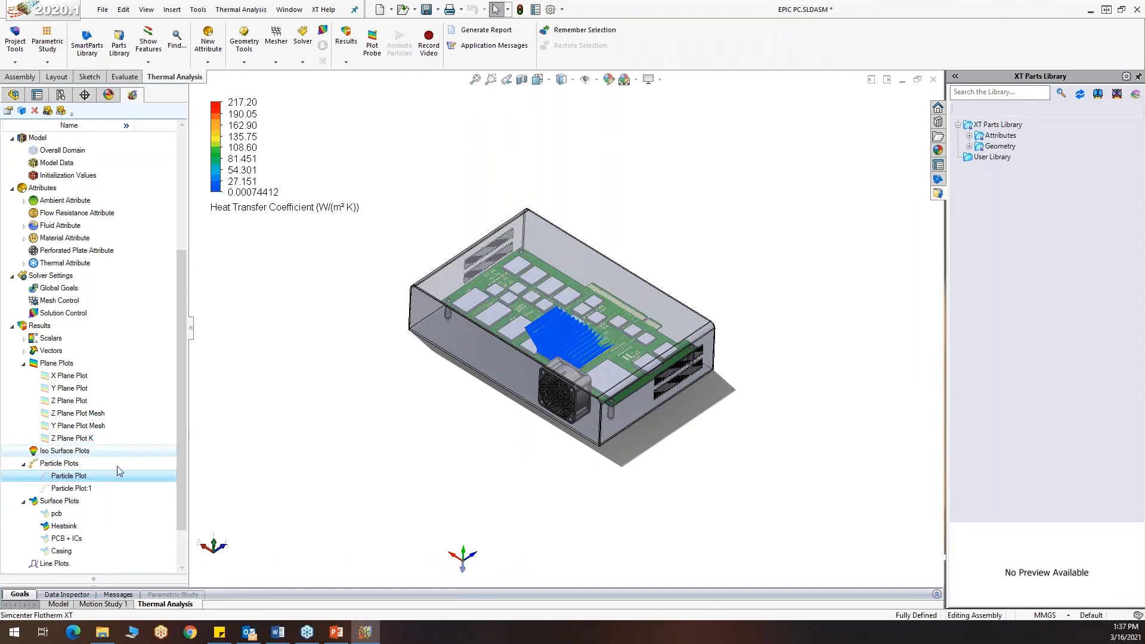
scroll(72, 478, "down", 2)
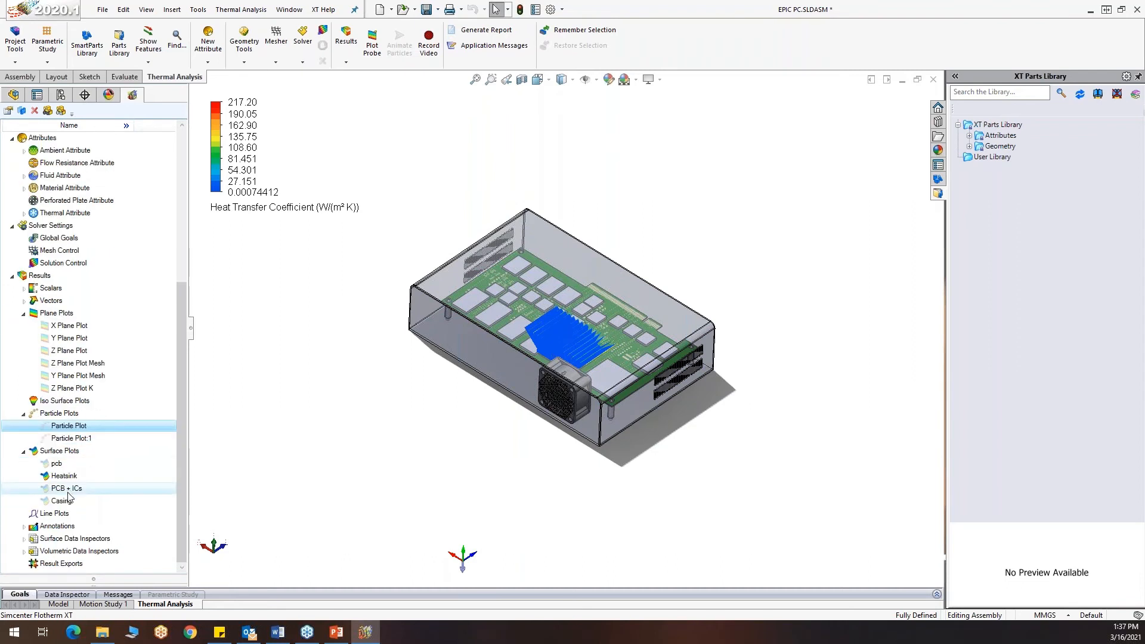
right_click(71, 477)
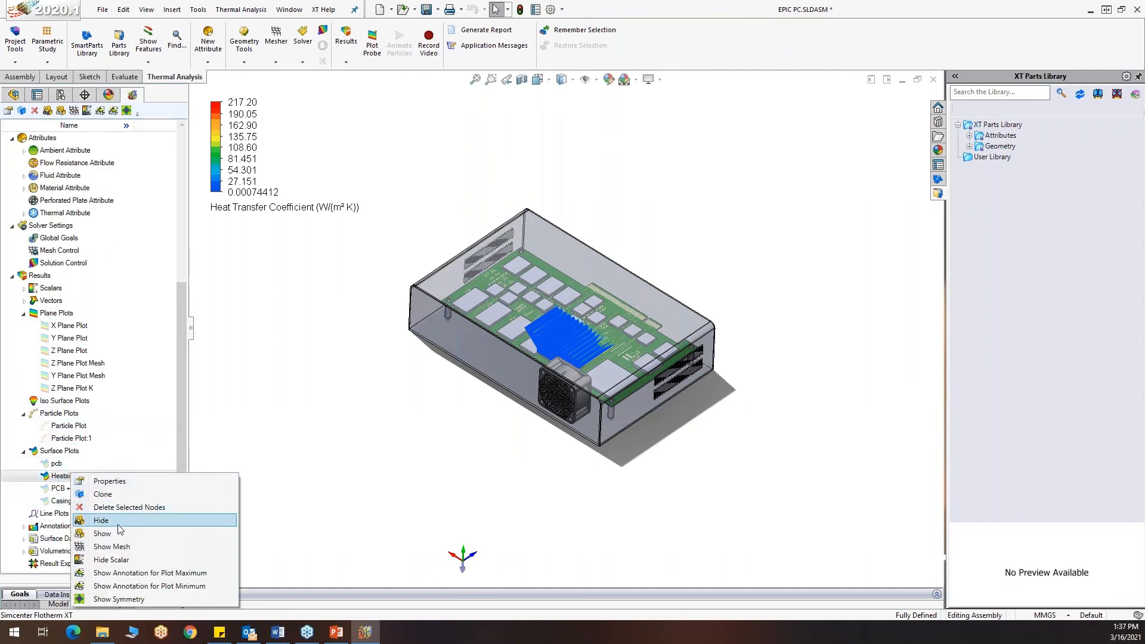
left_click(95, 521)
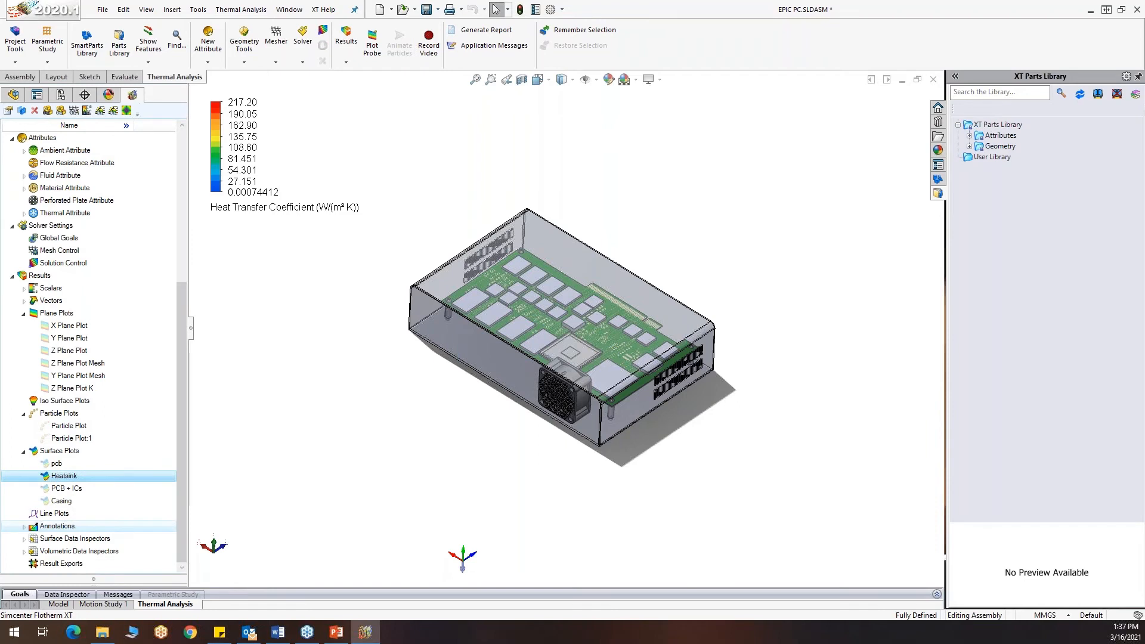
Generate a PDF report named Report - EPIC PC [F1] from the Goals Report template, without screenshots or logo, opening it after generation
key("alt+Tab")
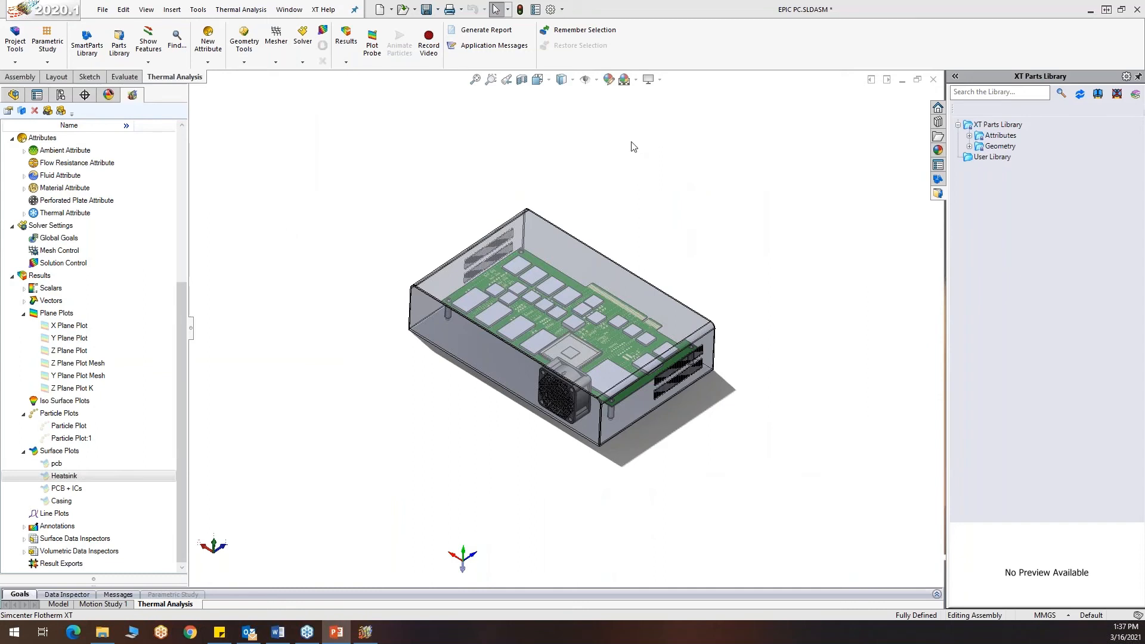
left_click(476, 32)
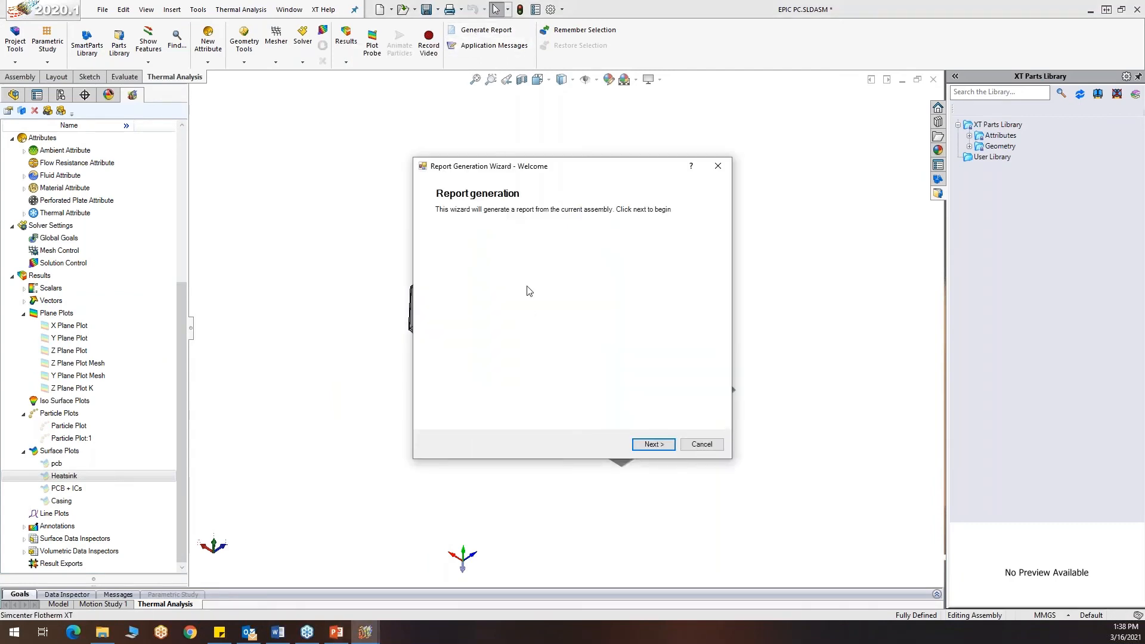
left_click(653, 446)
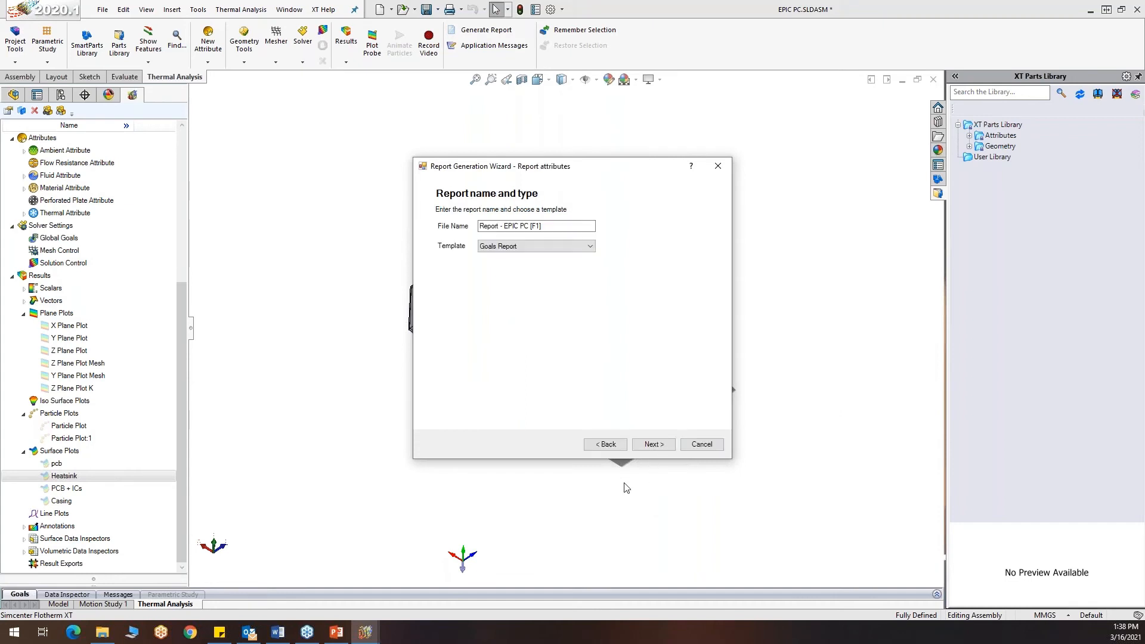
left_click(589, 247)
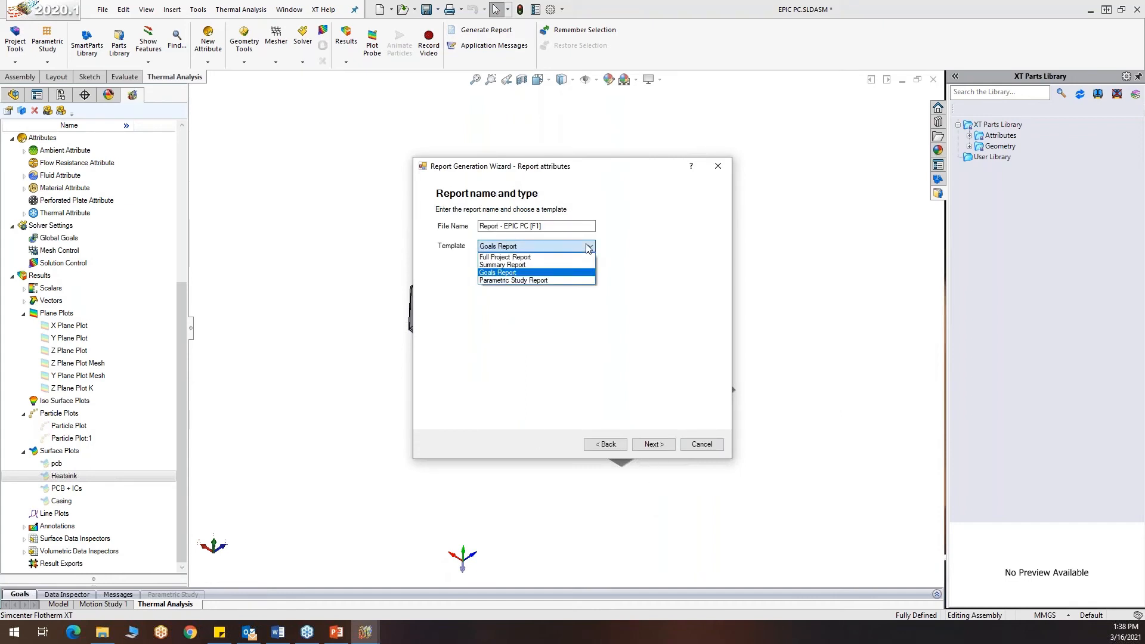
left_click(589, 247)
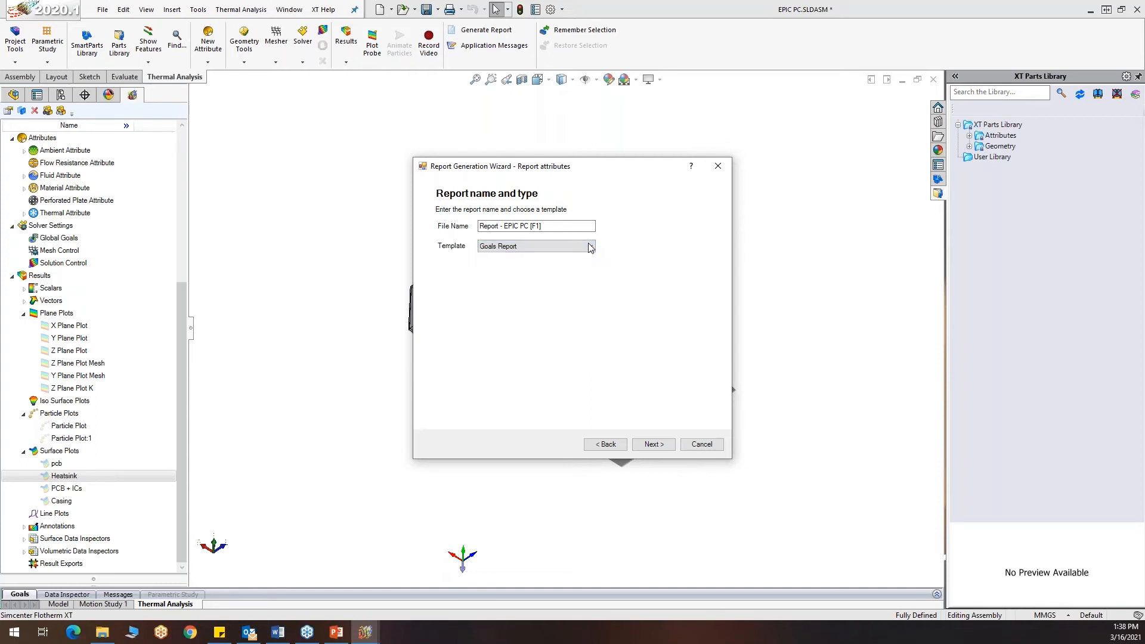
left_click(656, 445)
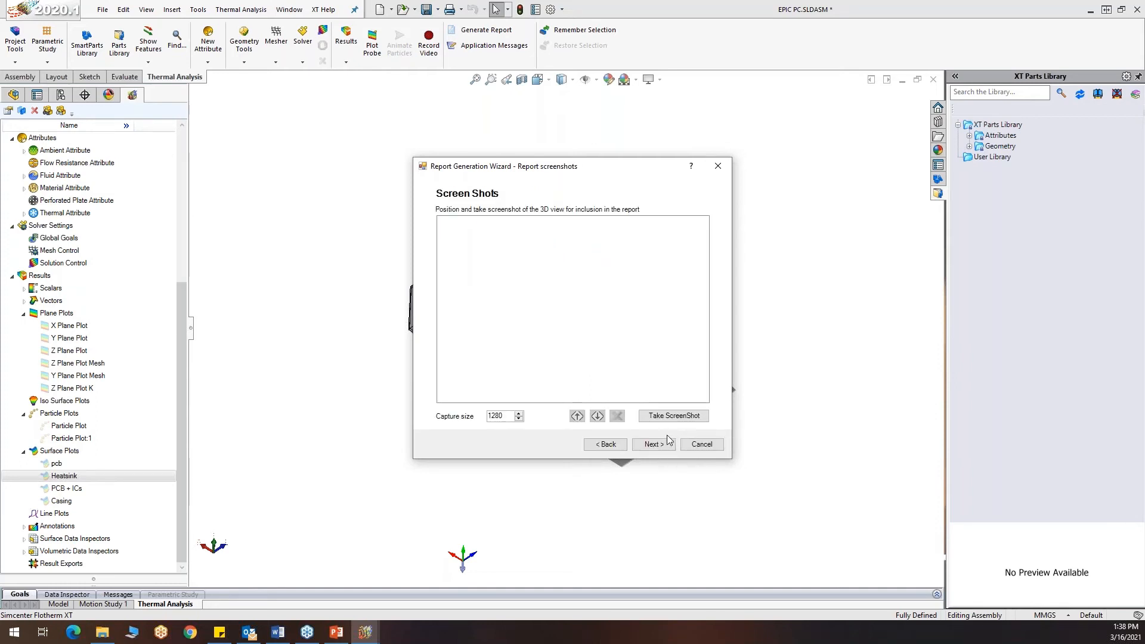
left_click(651, 449)
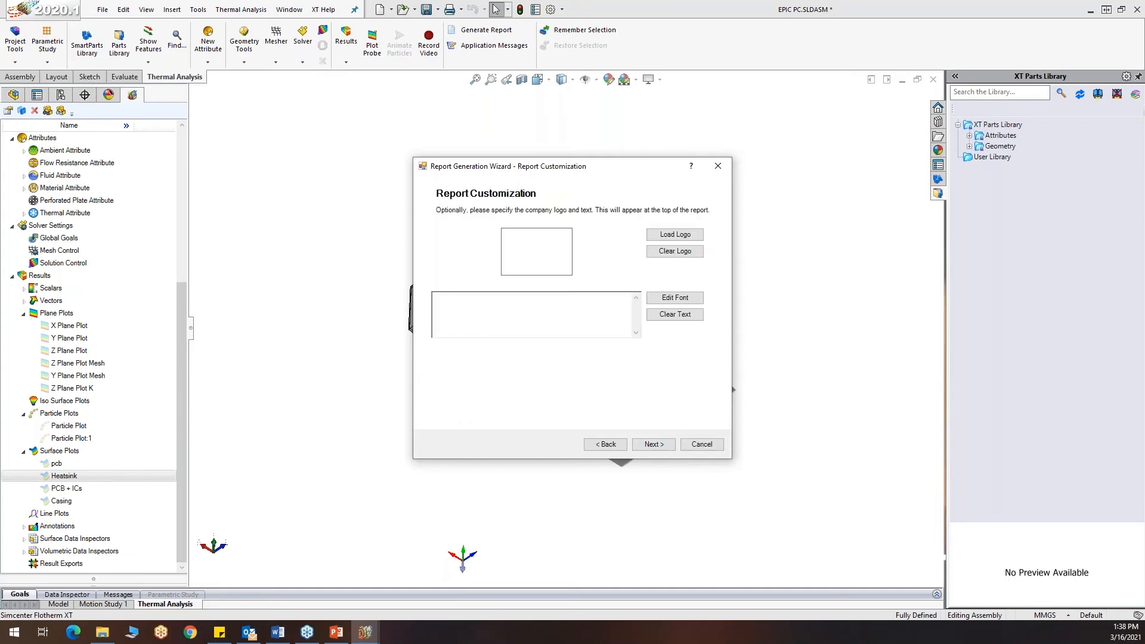
left_click(652, 448)
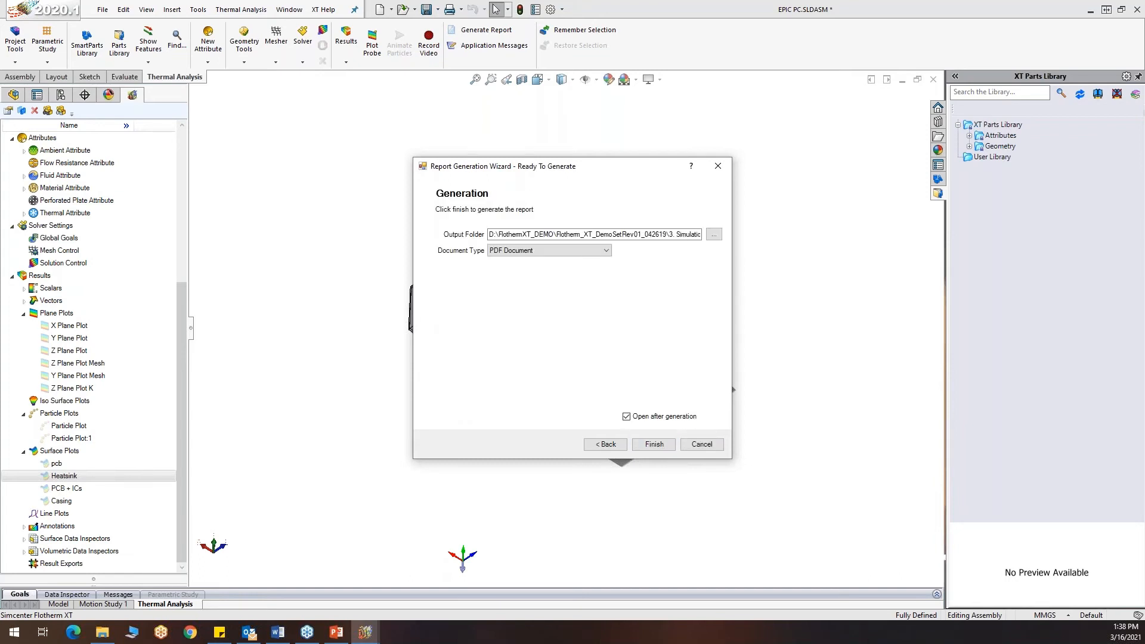
left_click(654, 445)
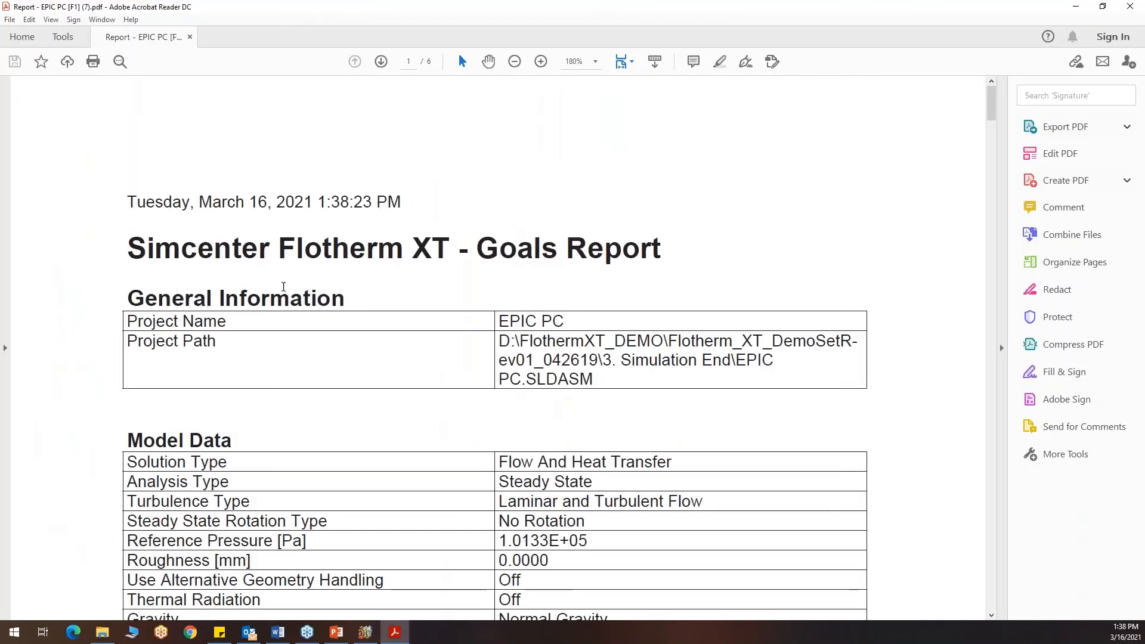
Read through the generated report down to the Goals Profile table and examine the fan's pressure difference row
scroll(263, 277, "down", 4)
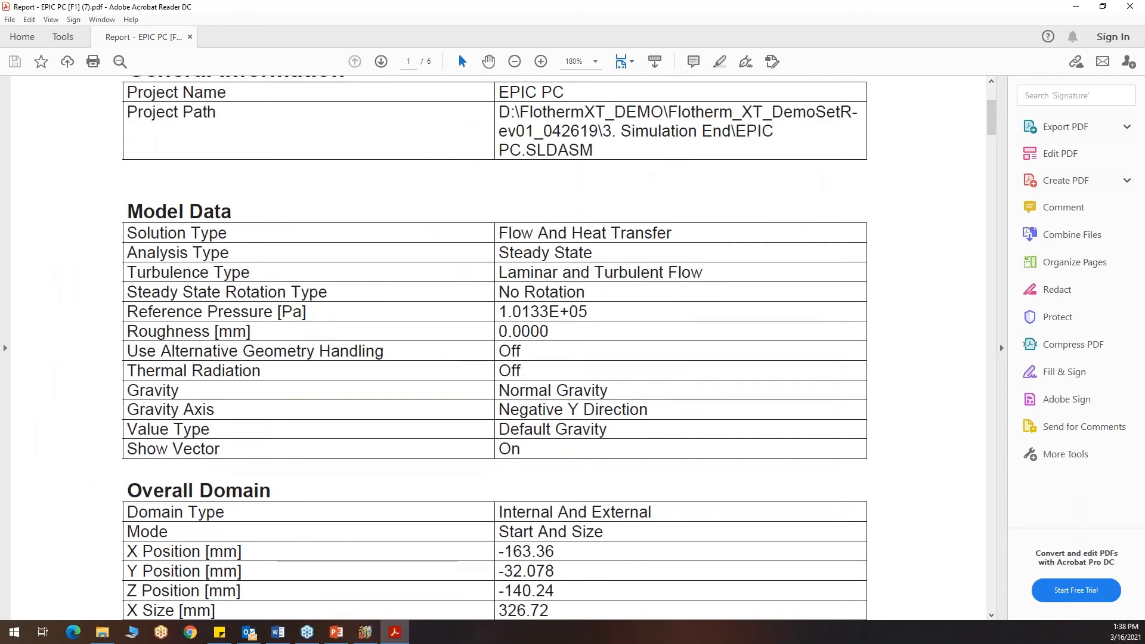
scroll(300, 288, "down", 7)
scroll(300, 288, "down", 5)
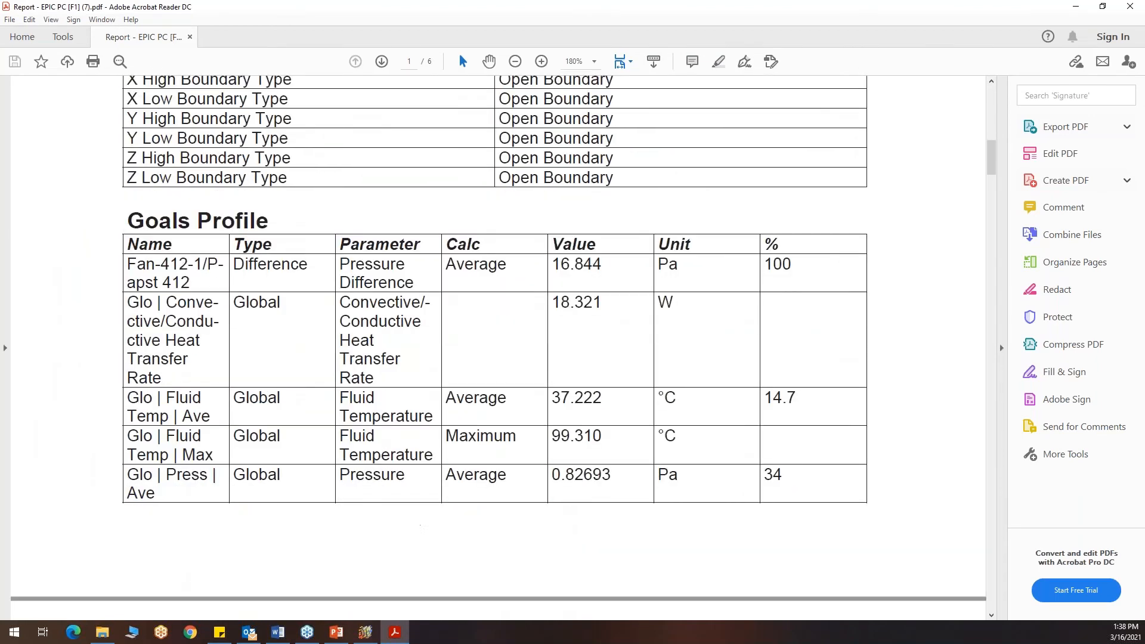
left_click_drag(167, 265, 179, 195)
left_click_drag(808, 210, 771, 207)
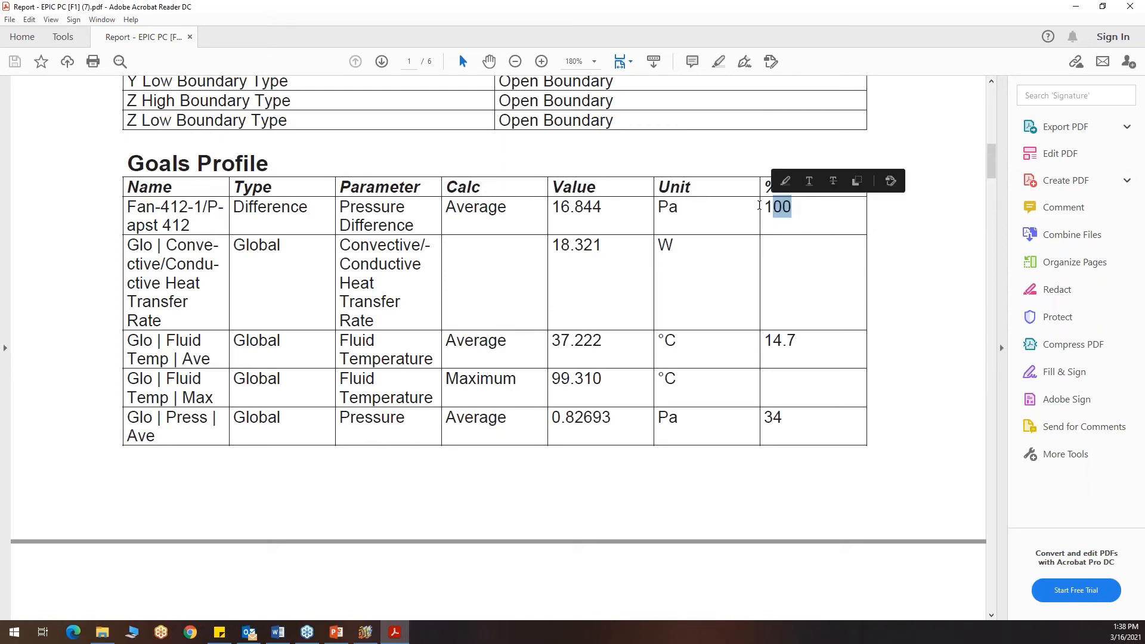
Review the remaining Goals Profile rows and the pressure, power and temperature Goals Plot charts, and switch back to the FloTHERM XT enclosure model
scroll(699, 239, "down", 2)
scroll(574, 120, "down", 18)
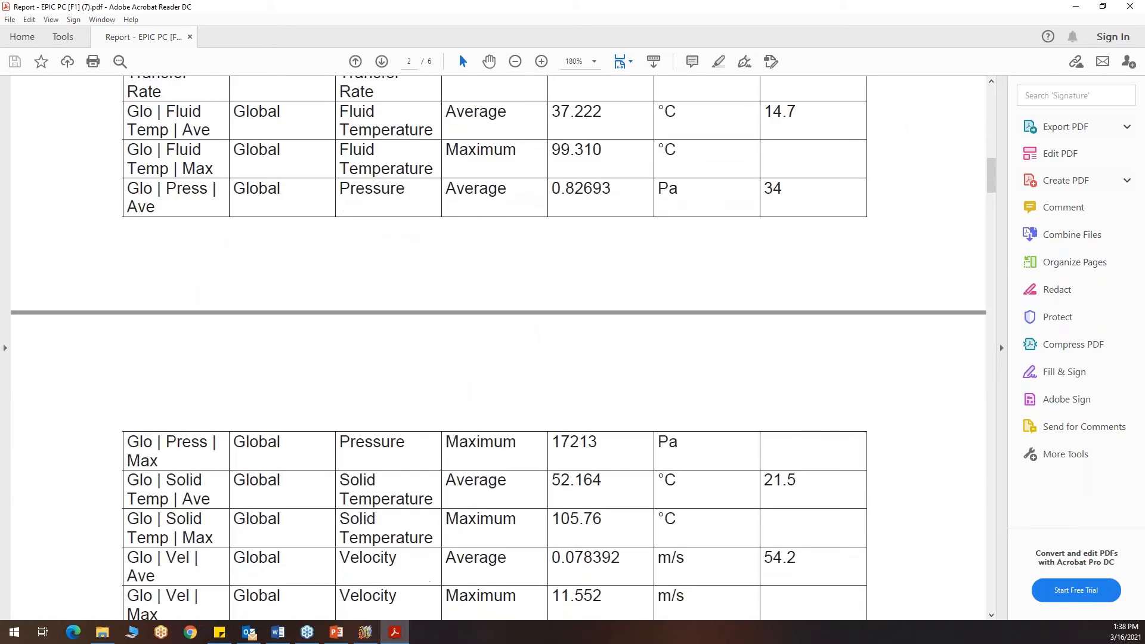
scroll(599, 273, "down", 14)
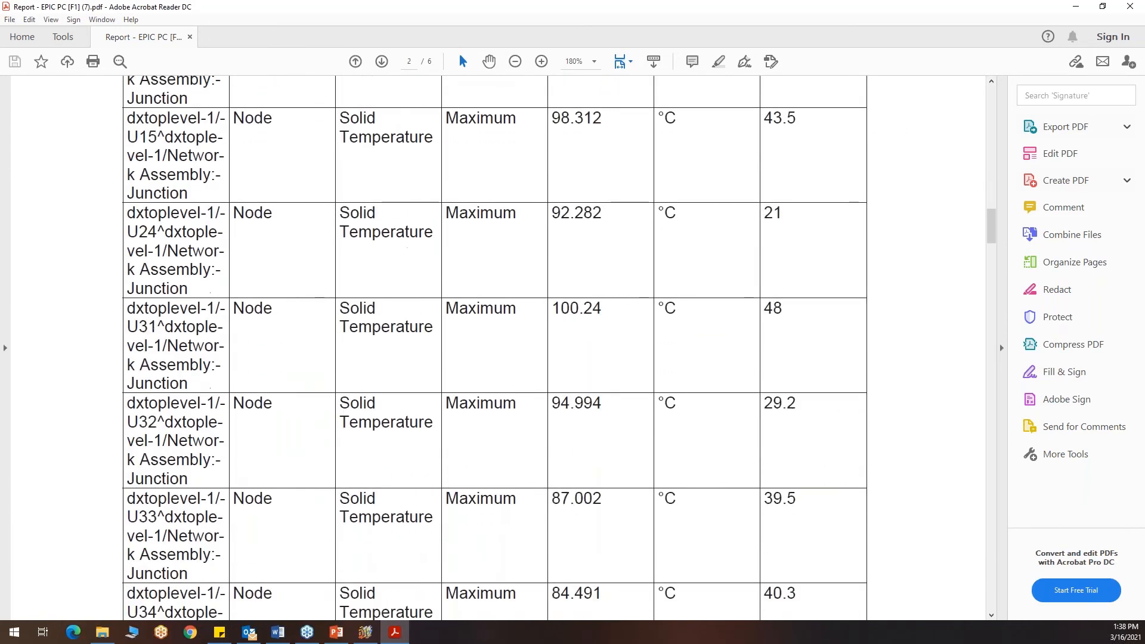
scroll(599, 272, "down", 14)
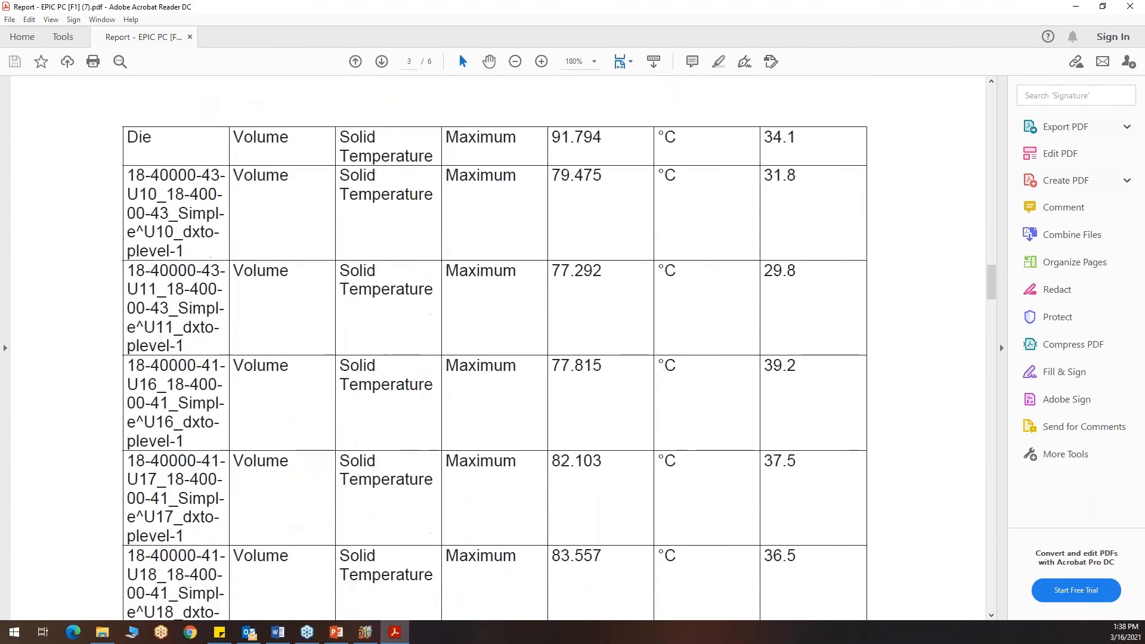
scroll(499, 348, "down", 12)
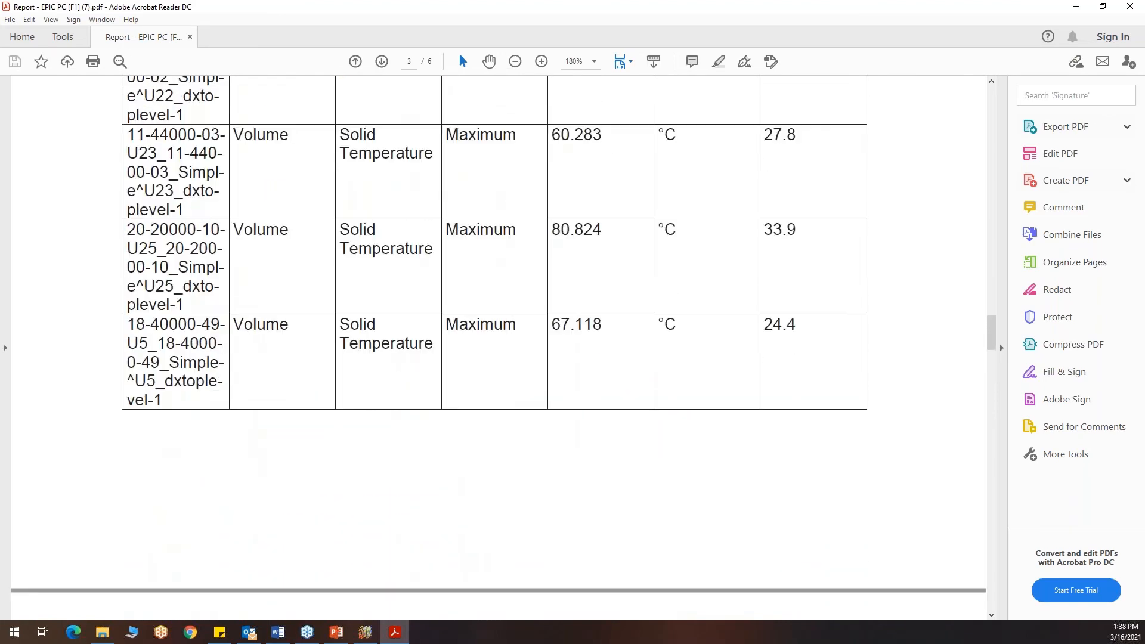
scroll(499, 348, "down", 11)
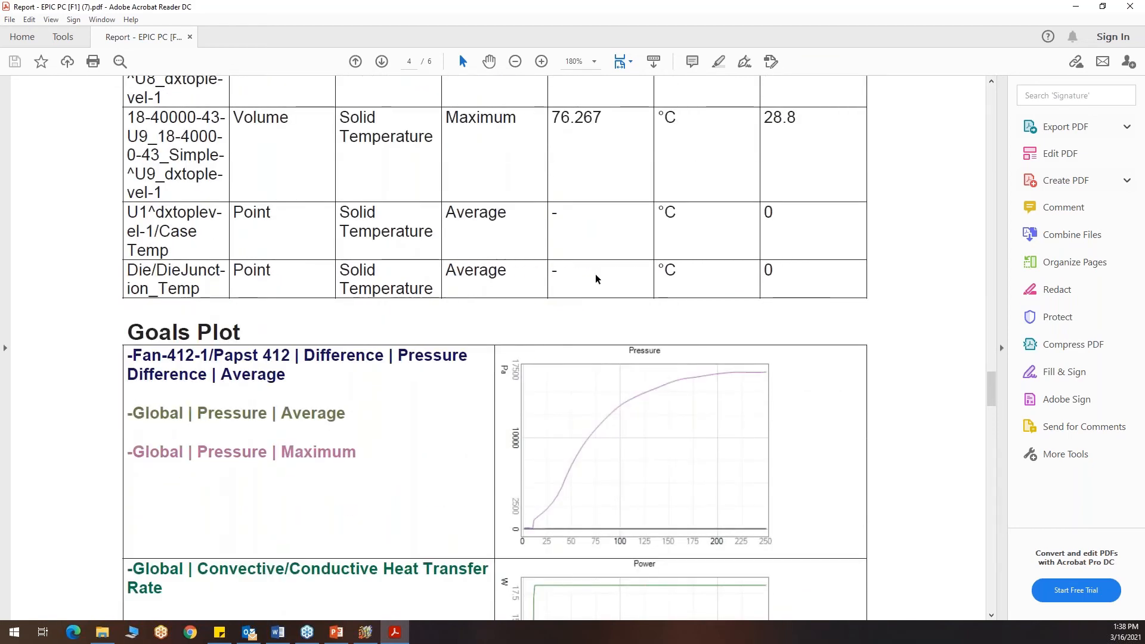
scroll(677, 320, "down", 15)
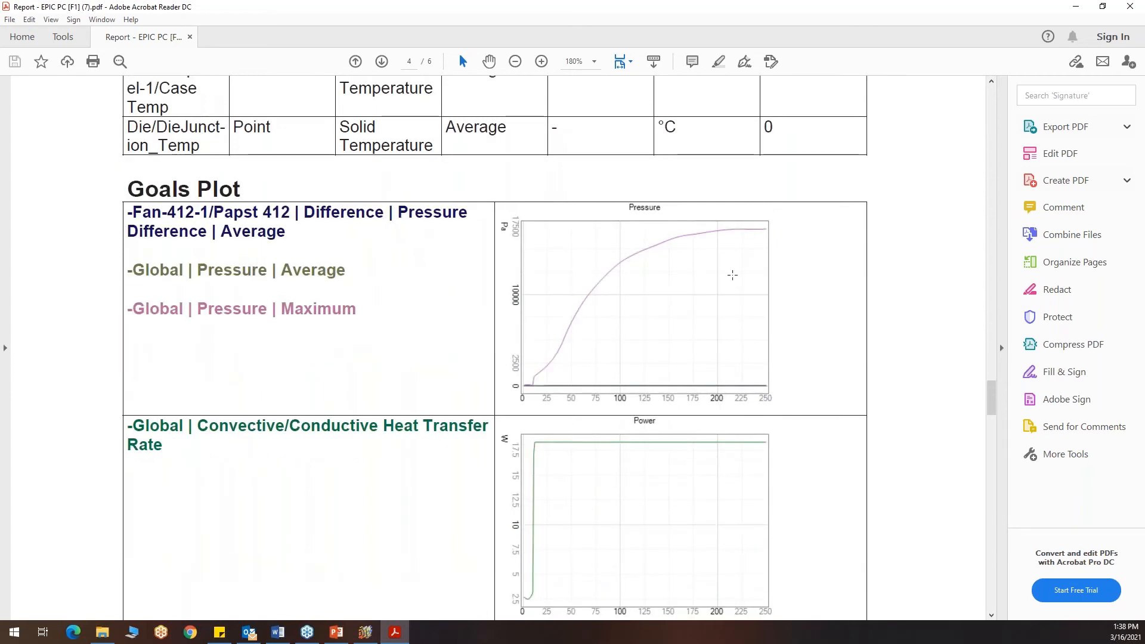
scroll(606, 356, "down", 8)
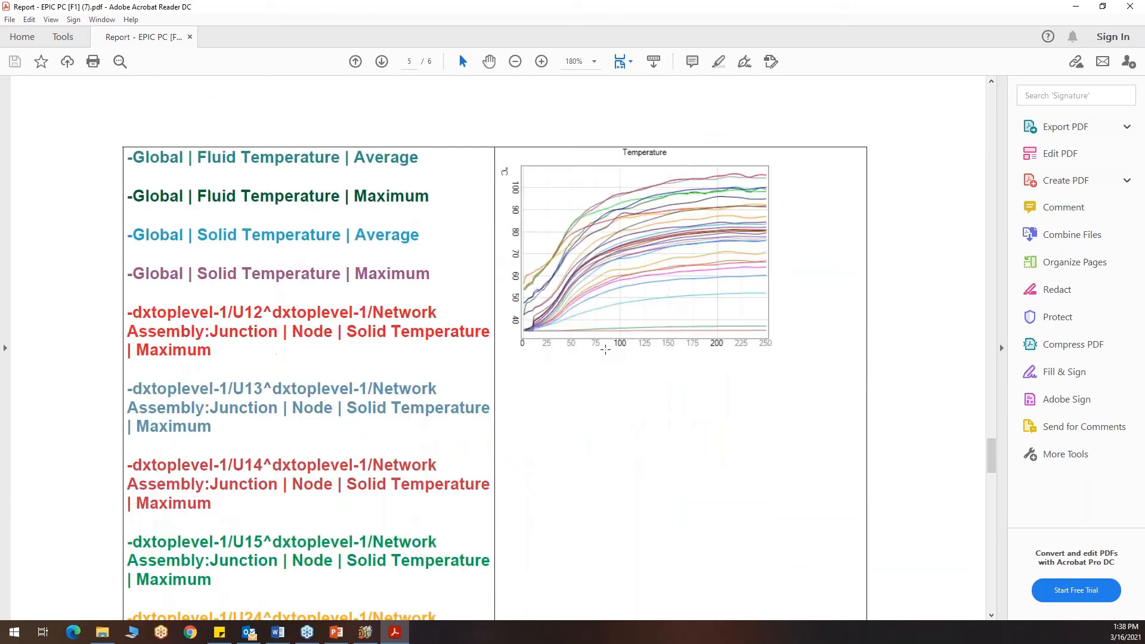
left_click(1076, 7)
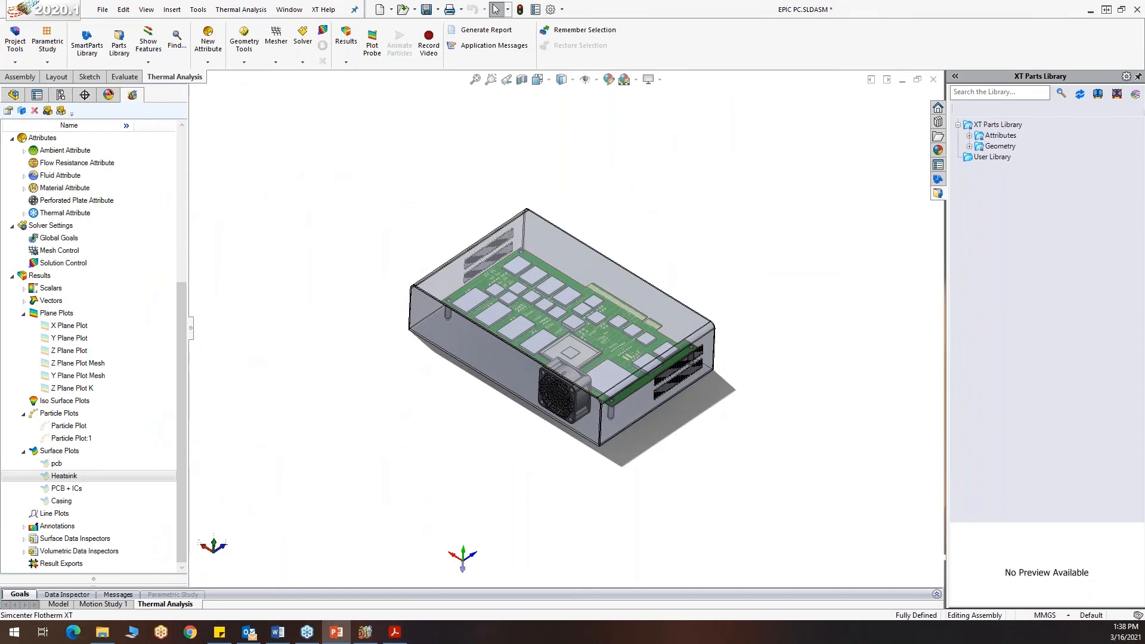
key("alt+Tab")
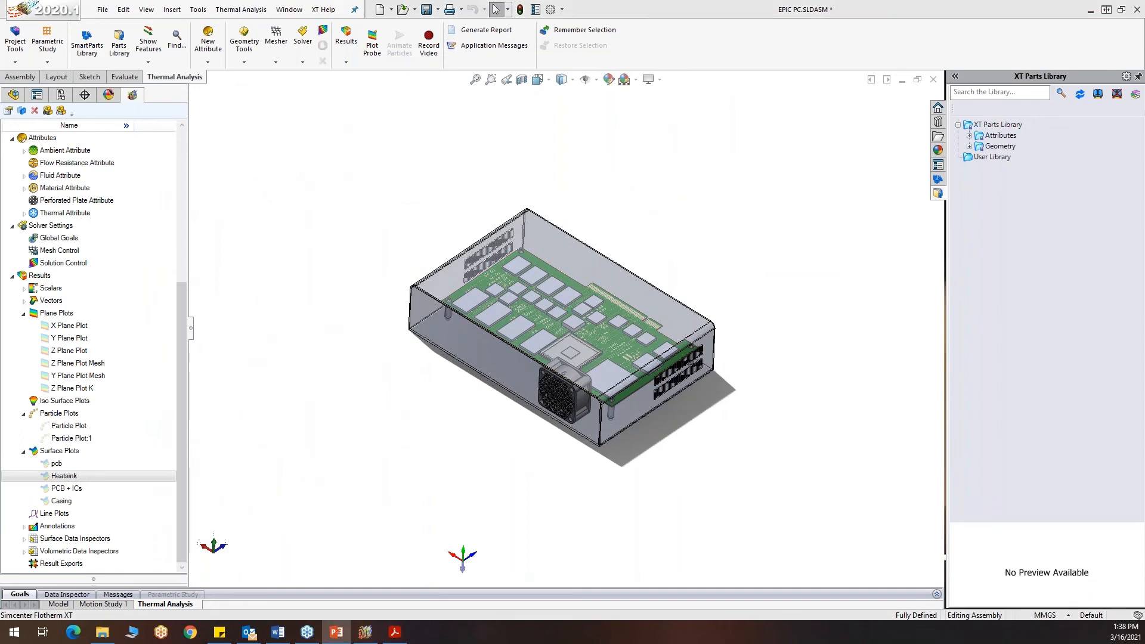
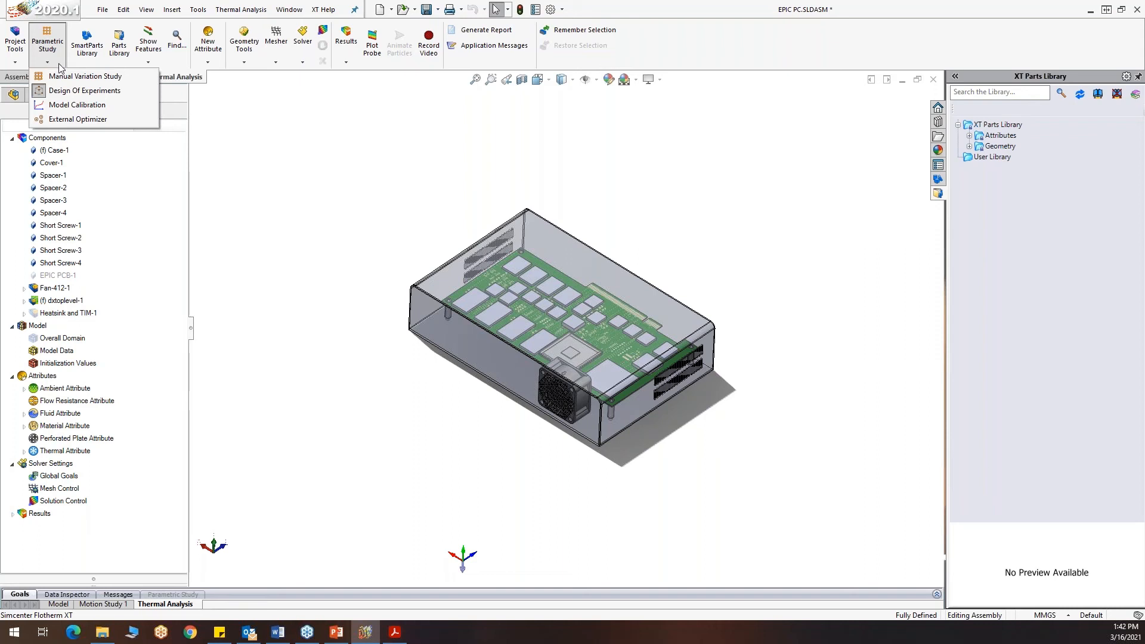
left_click(101, 91)
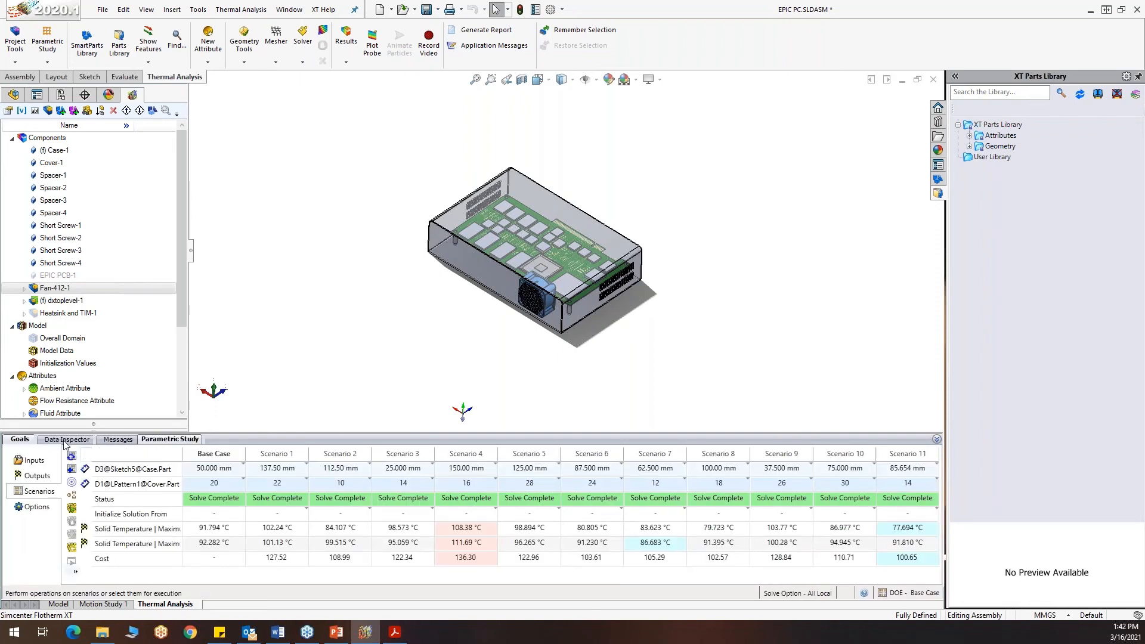
left_click(33, 462)
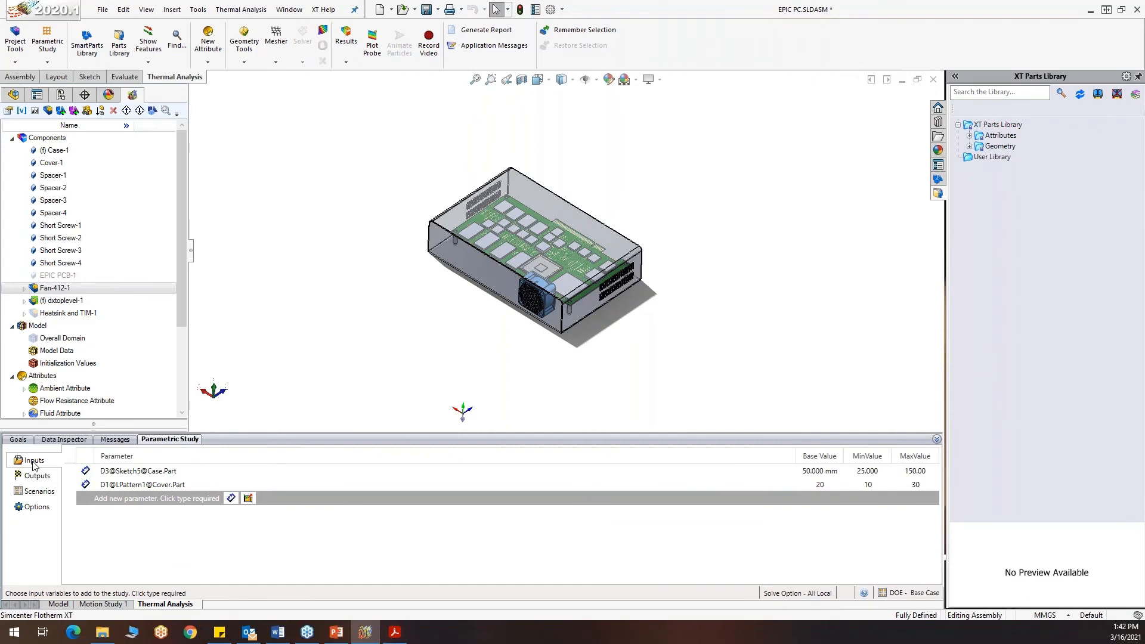
middle_click_drag(622, 364, 622, 333)
scroll(544, 291, "down", 5)
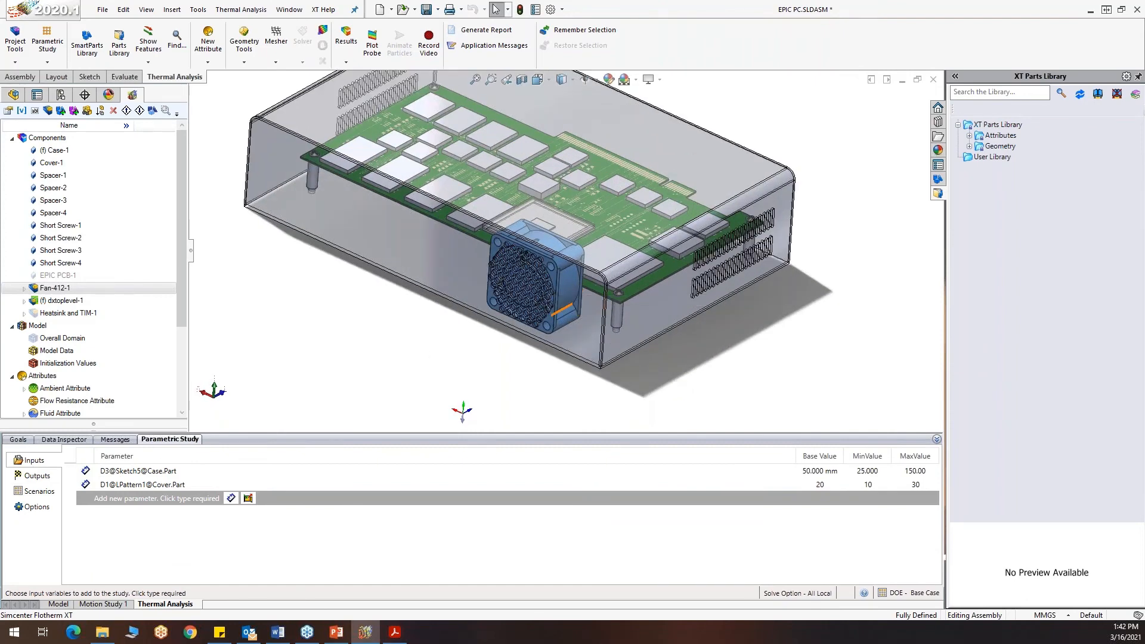
middle_click_drag(465, 361, 457, 357)
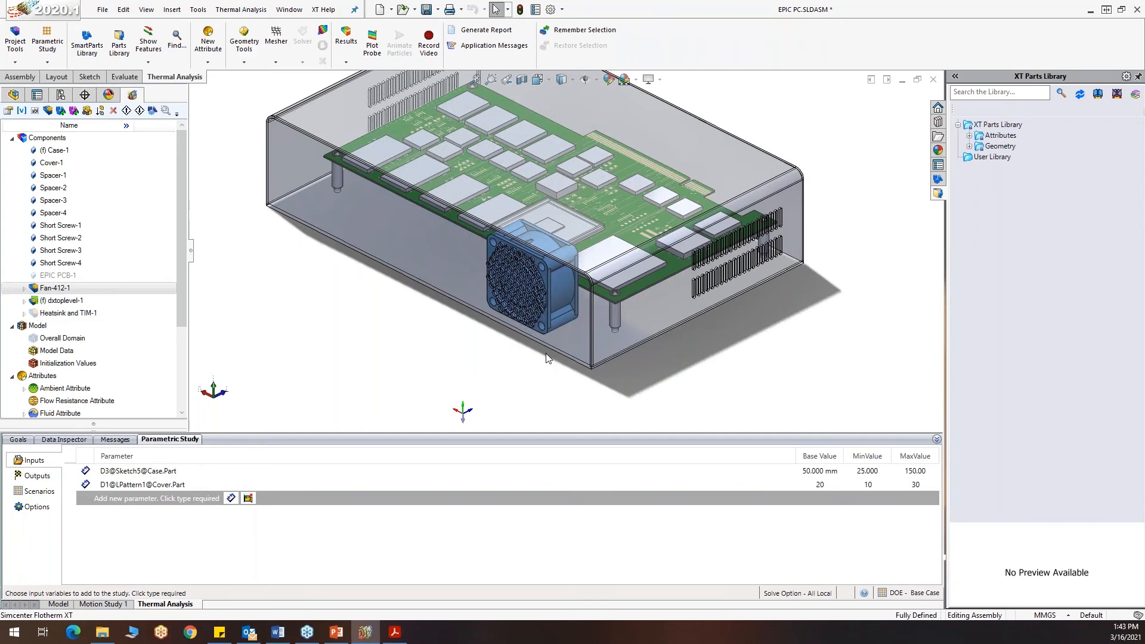
scroll(602, 328, "down", 5)
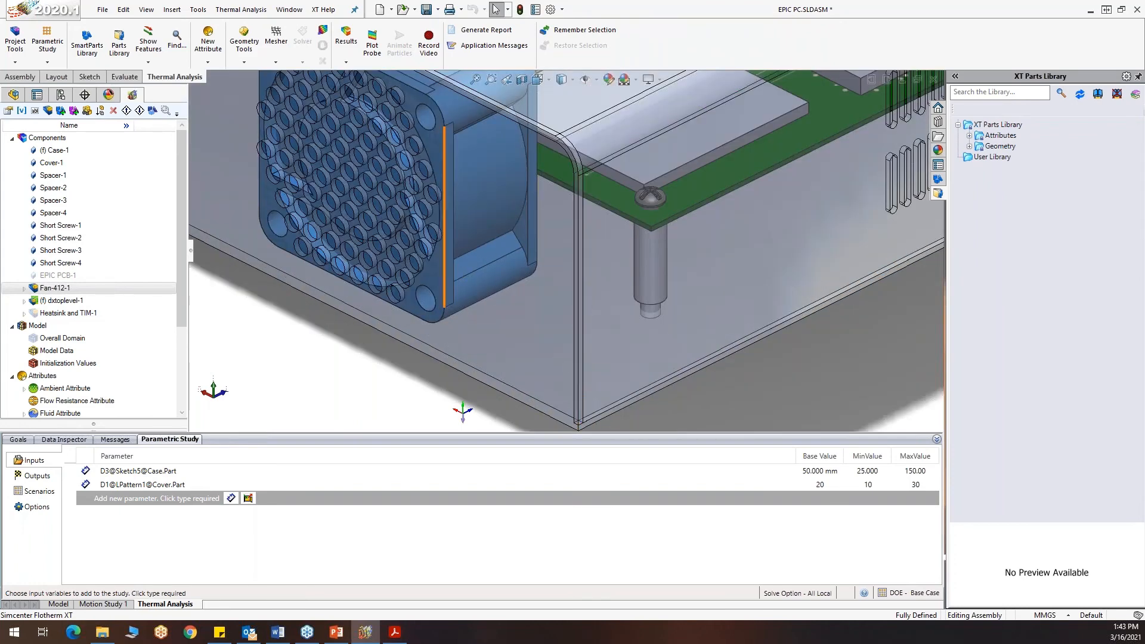
scroll(448, 264, "up", 4)
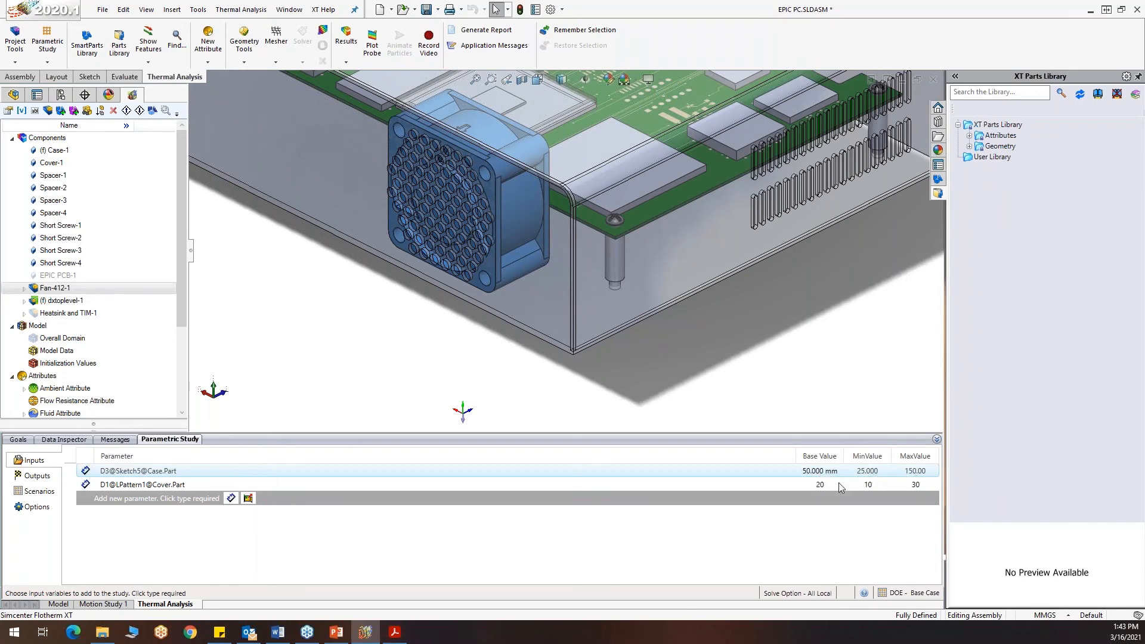
left_click(299, 485)
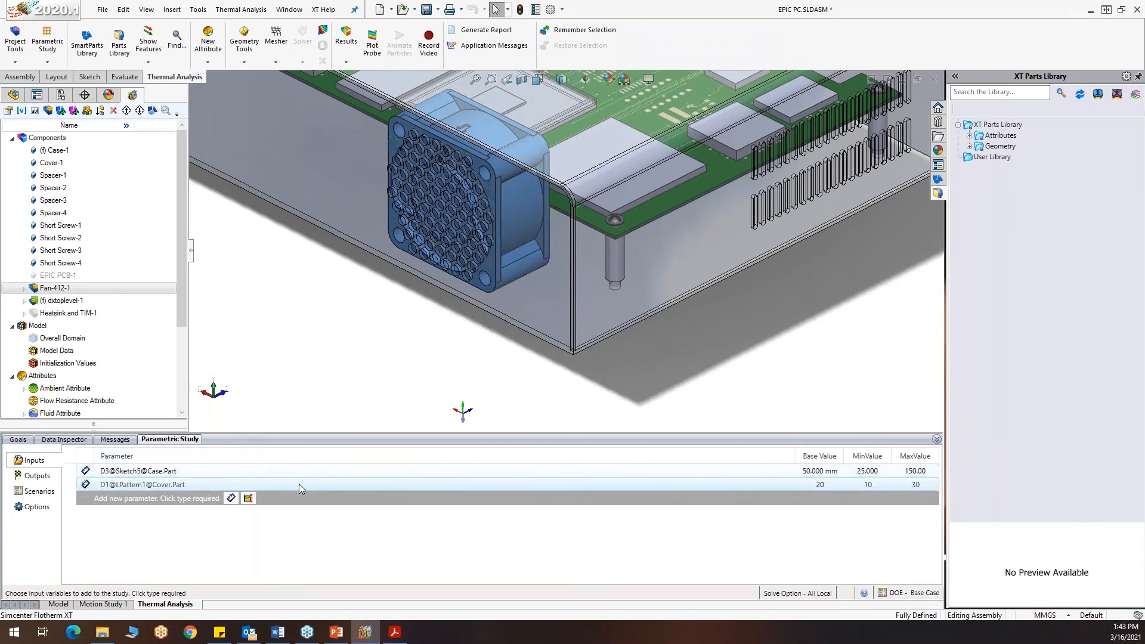
key("f")
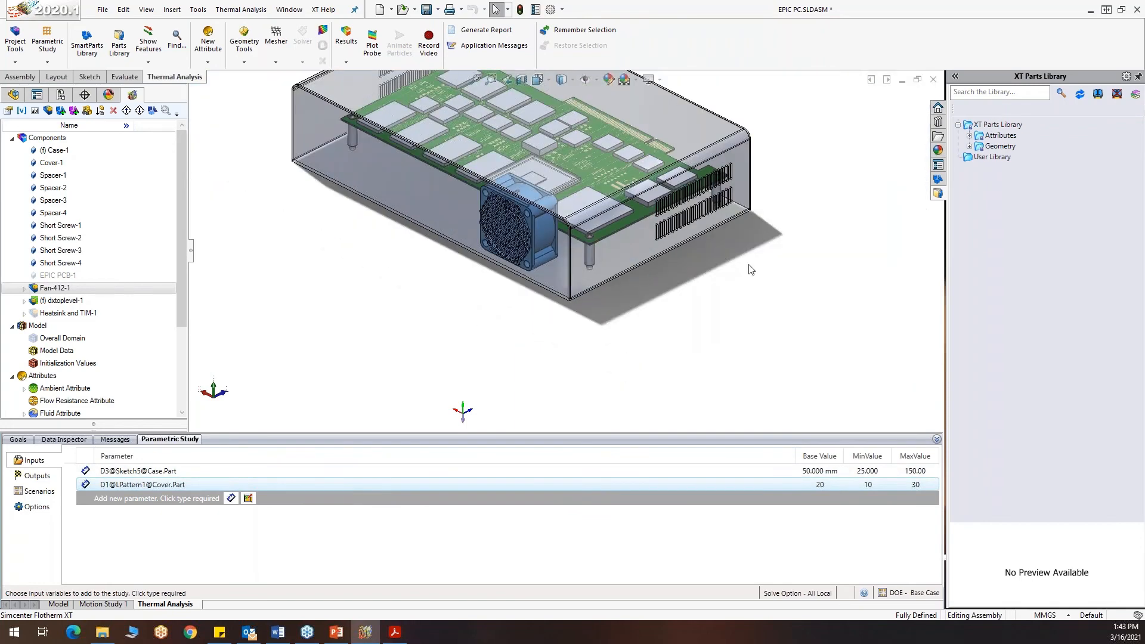
scroll(710, 180, "down", 4)
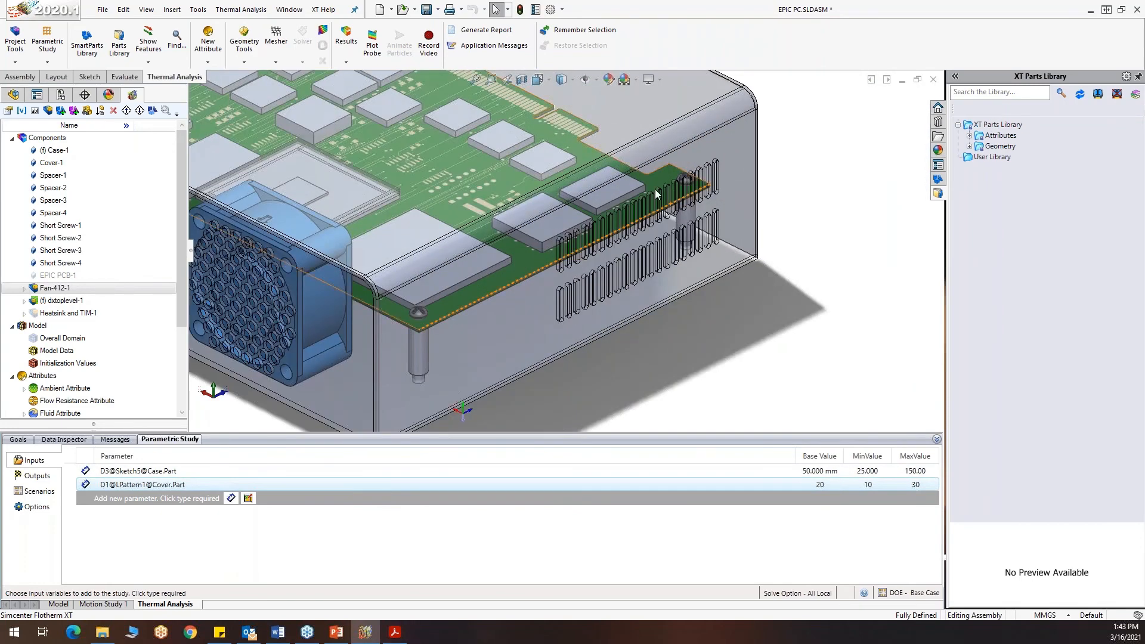
scroll(710, 181, "down", 3)
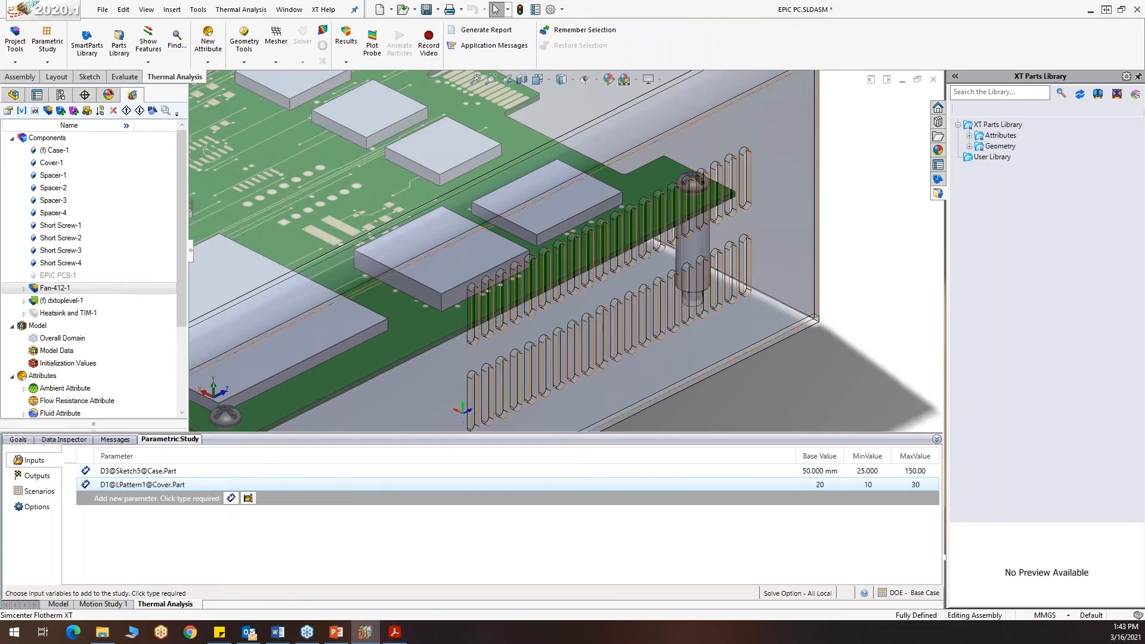
scroll(793, 323, "up", 8)
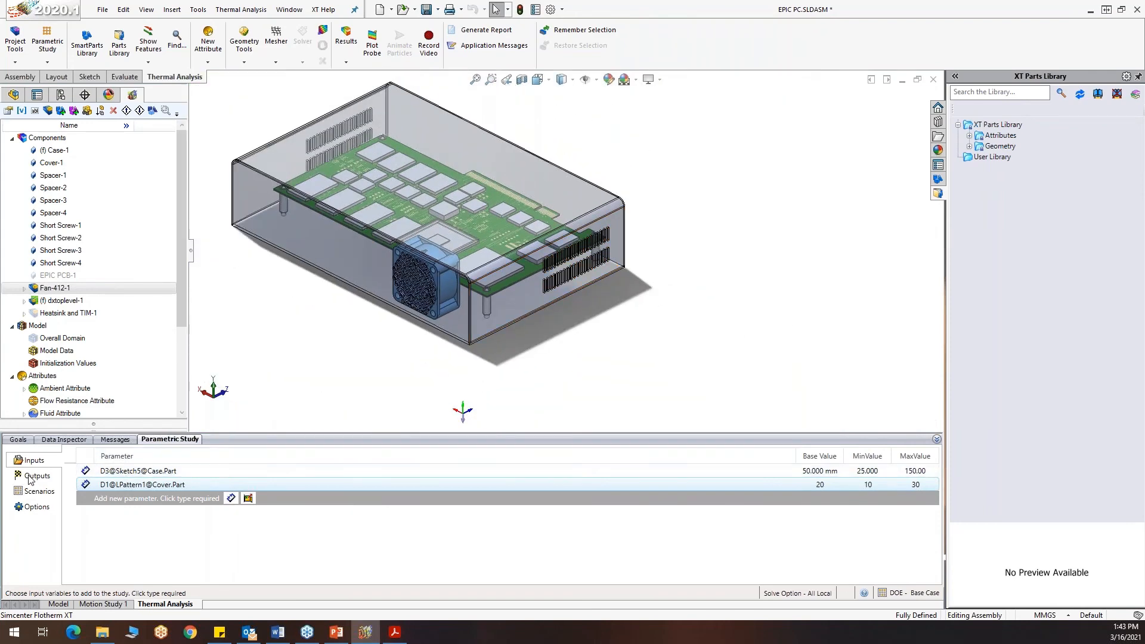
Review the study's output parameters and cost weightings, locating components U1 and U24 on the board
left_click(33, 477)
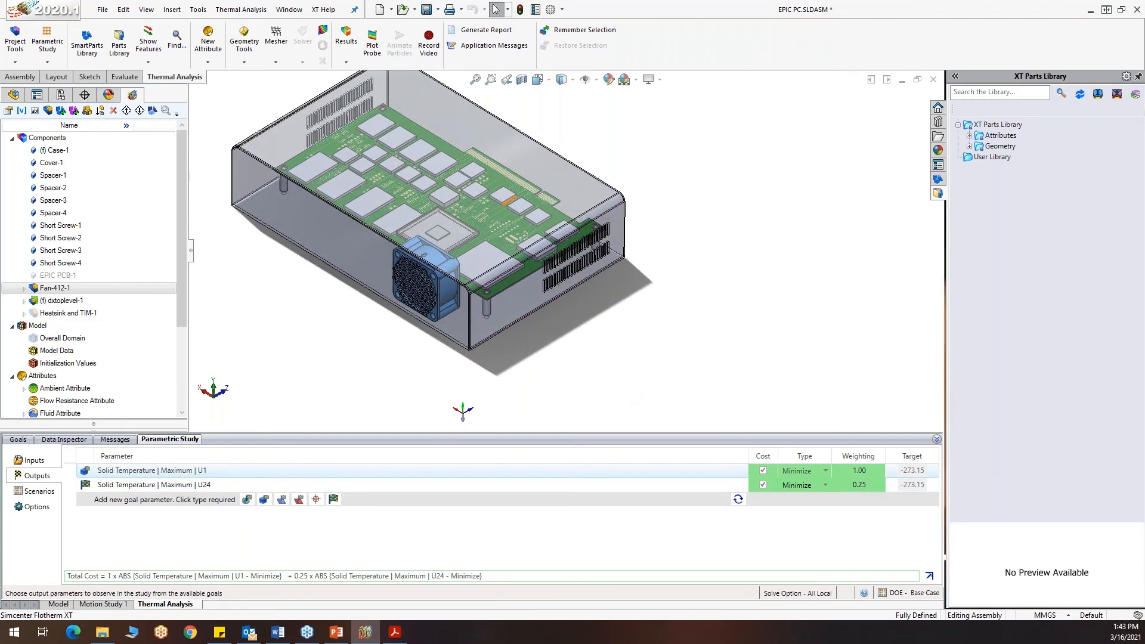
scroll(484, 258, "up", 5)
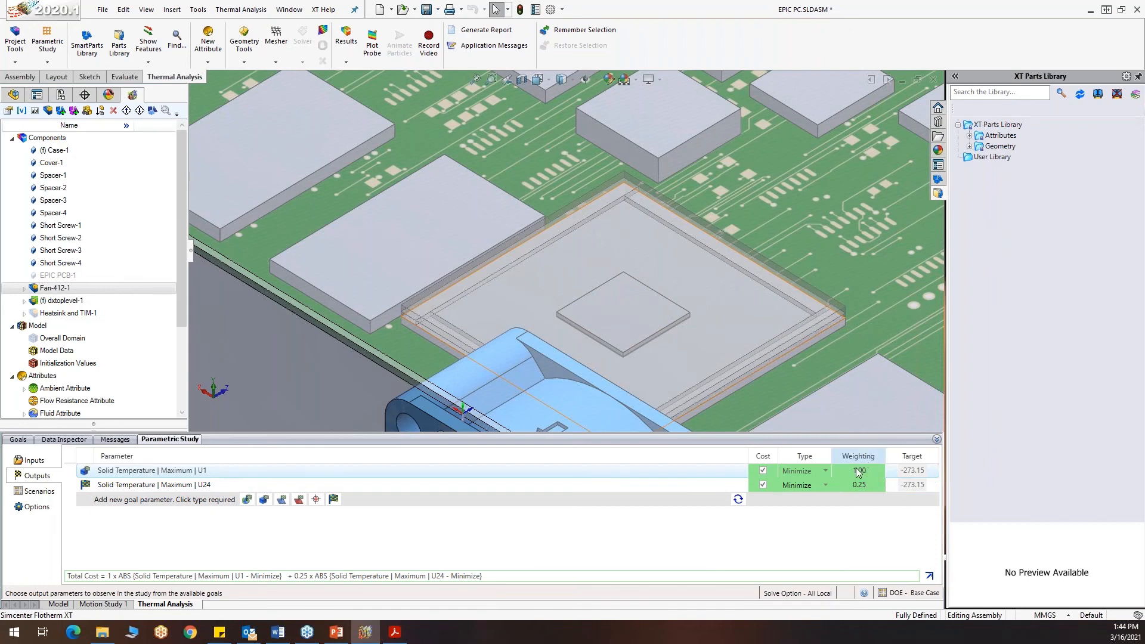
key("f")
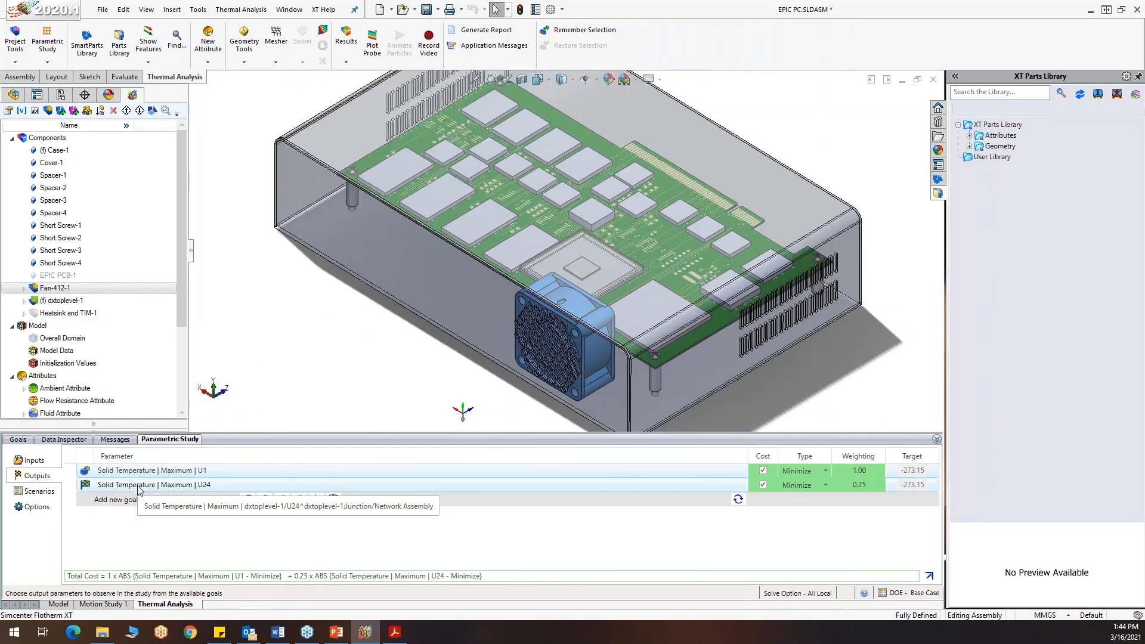
scroll(651, 321, "down", 3)
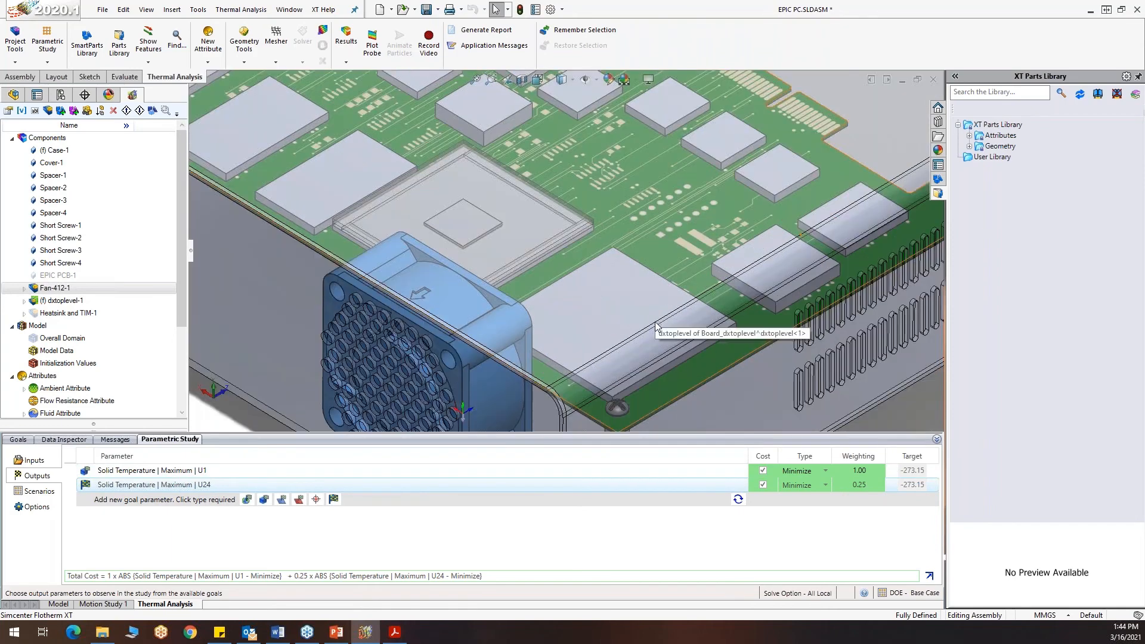
scroll(651, 323, "down", 4)
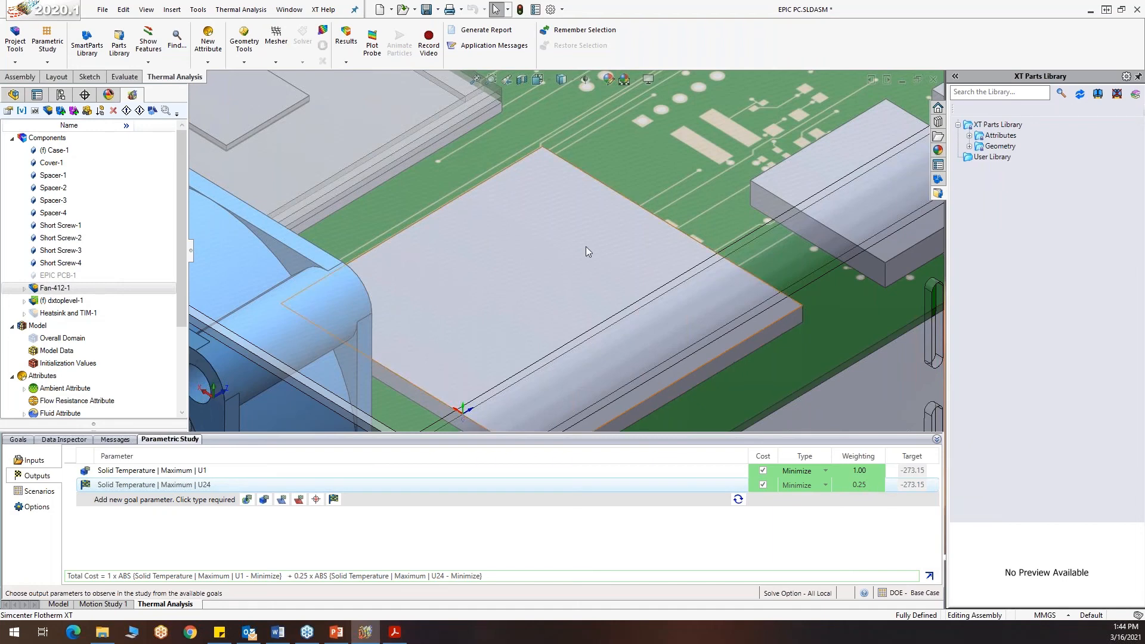
scroll(586, 245, "up", 8)
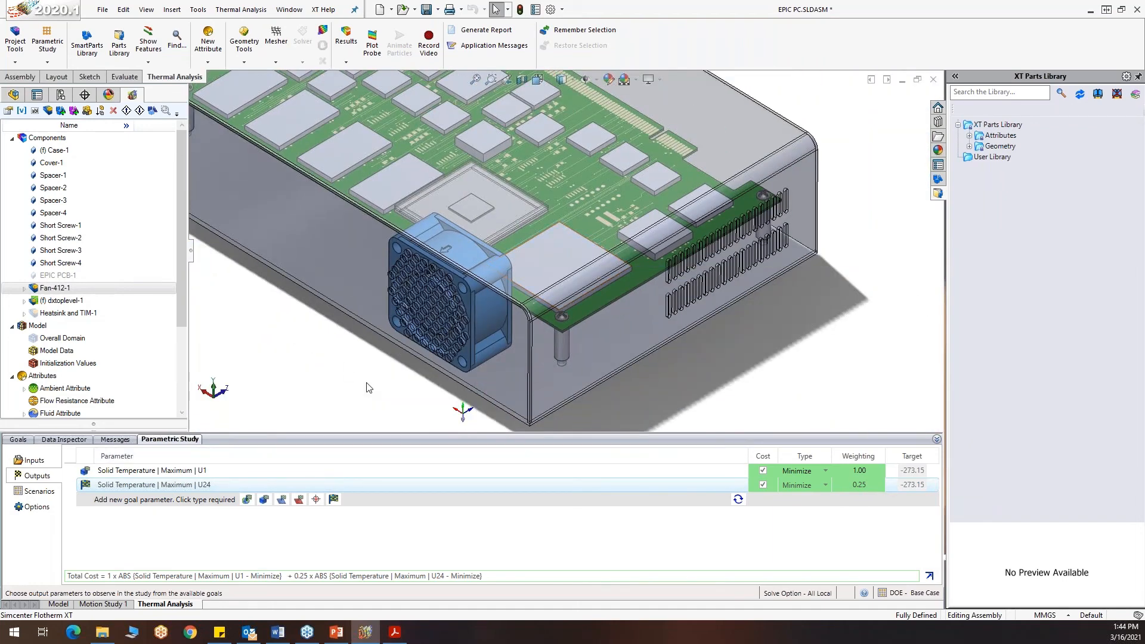
Check the scenario creation options, and widen the scenario table's parameter column to show the full names
left_click(31, 508)
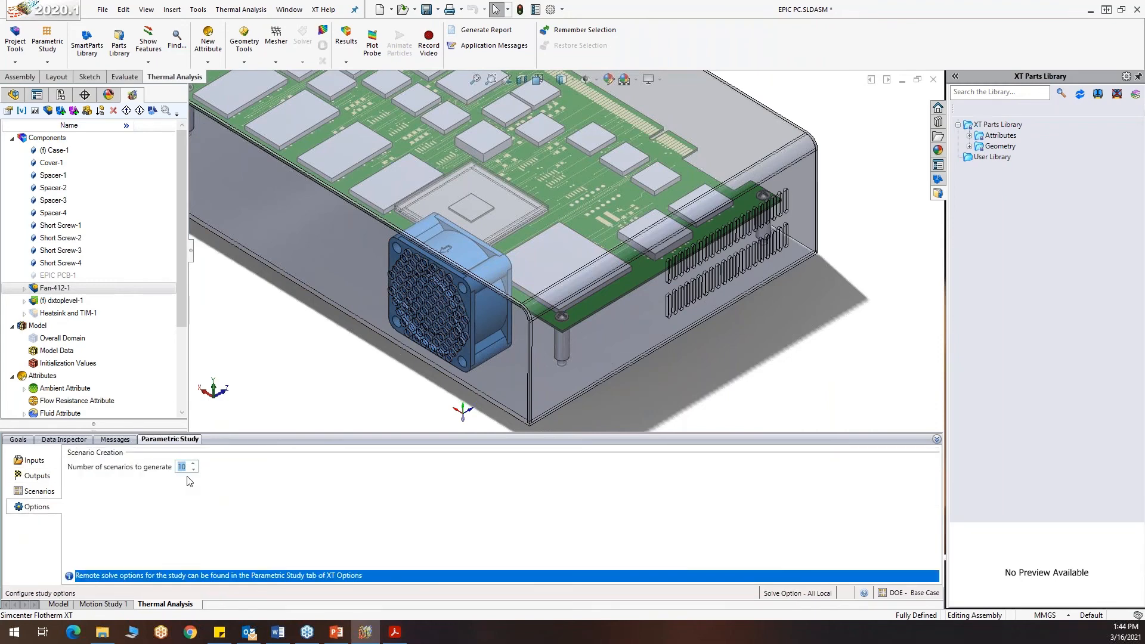
left_click(38, 492)
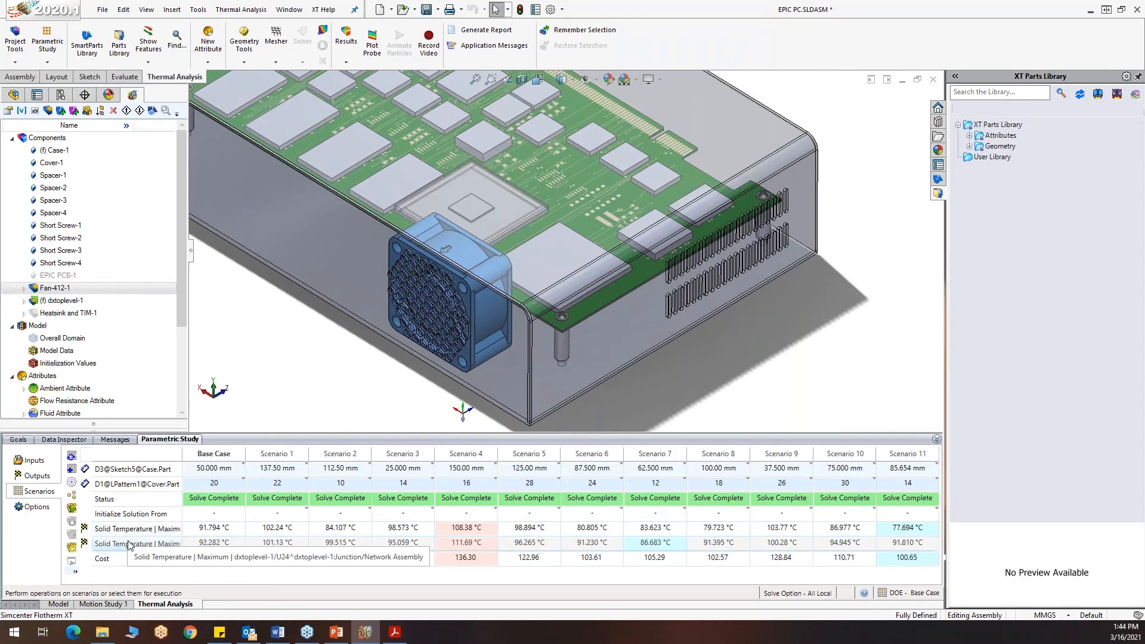
left_click_drag(183, 454, 202, 456)
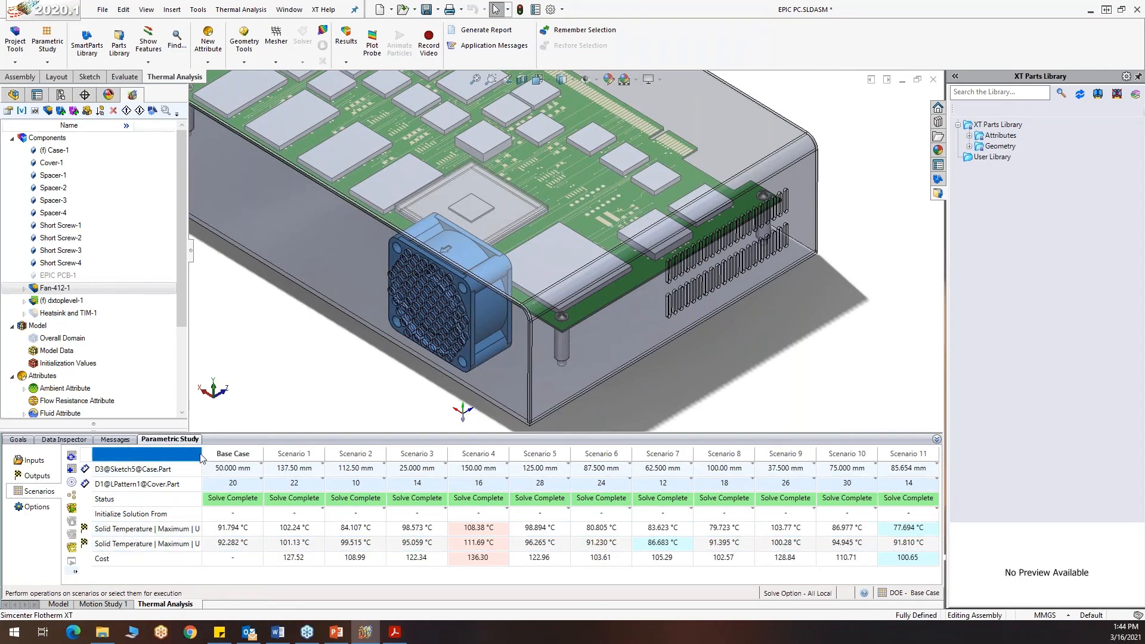
left_click_drag(203, 454, 223, 454)
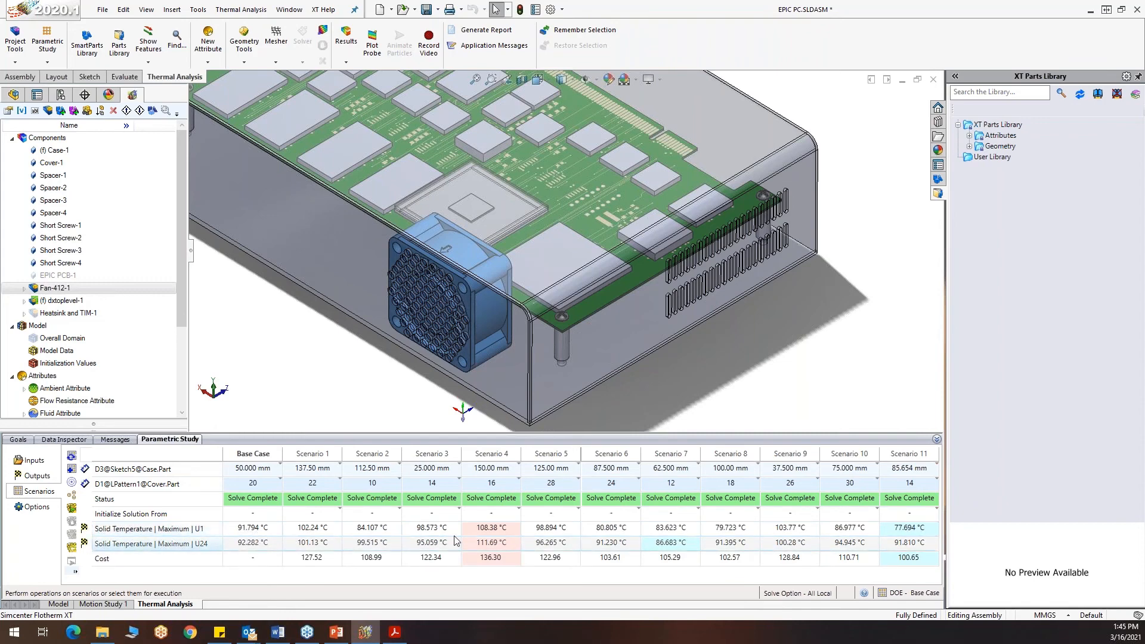
Make Scenario 4 the current scenario of the study
left_click(498, 455)
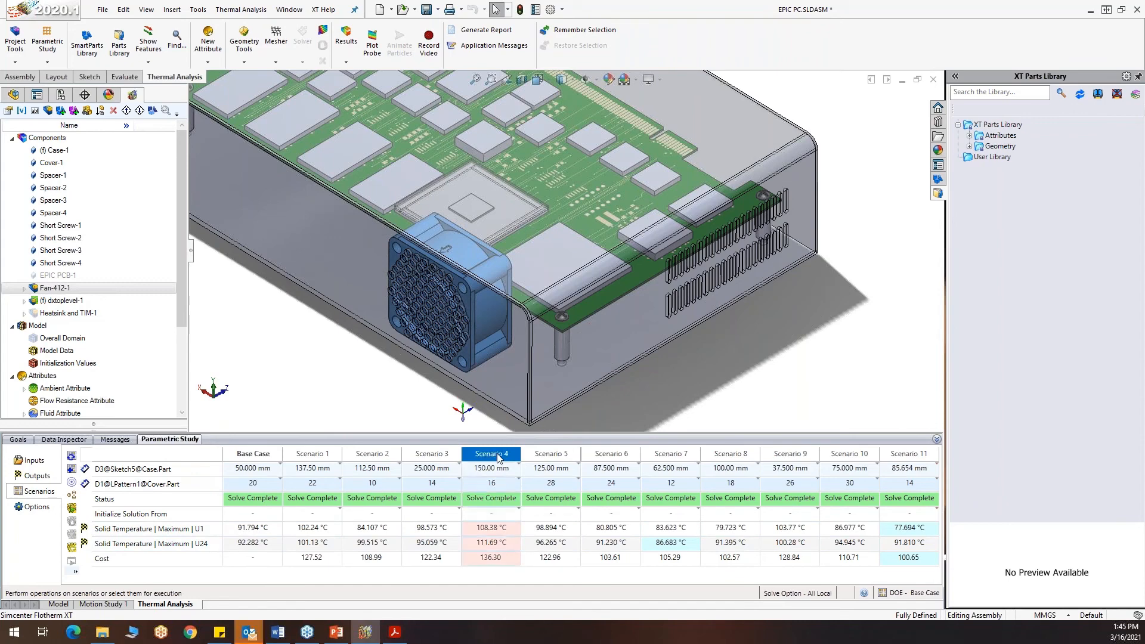
right_click(499, 457)
left_click(524, 463)
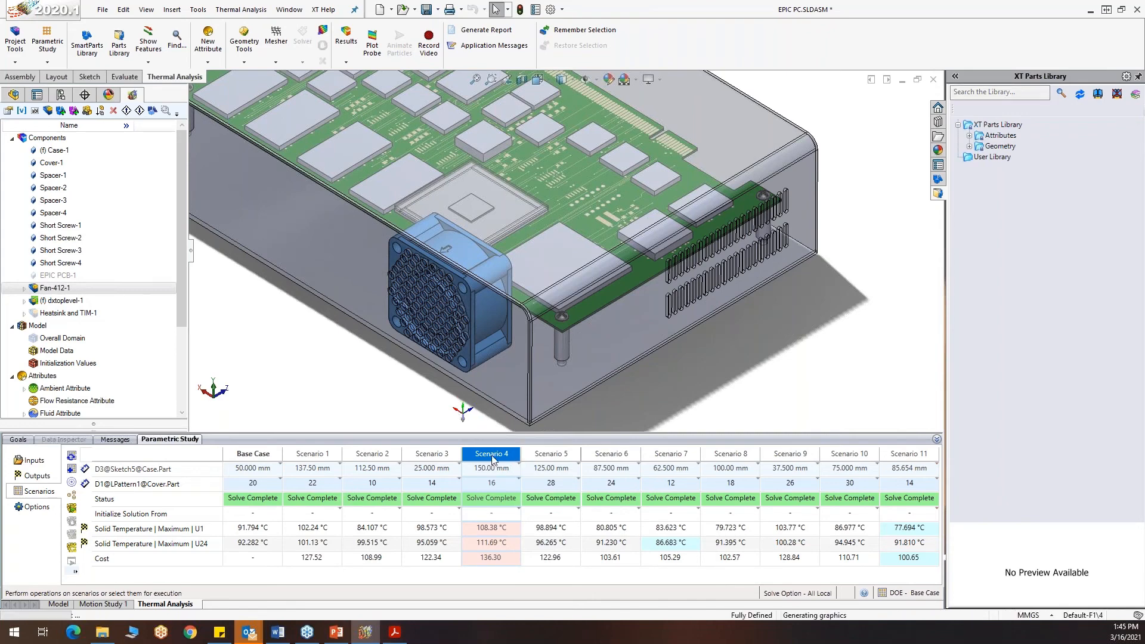
Show the hidden Heatsink and TIM-1 assembly and inspect its position relative to the fan
right_click(68, 312)
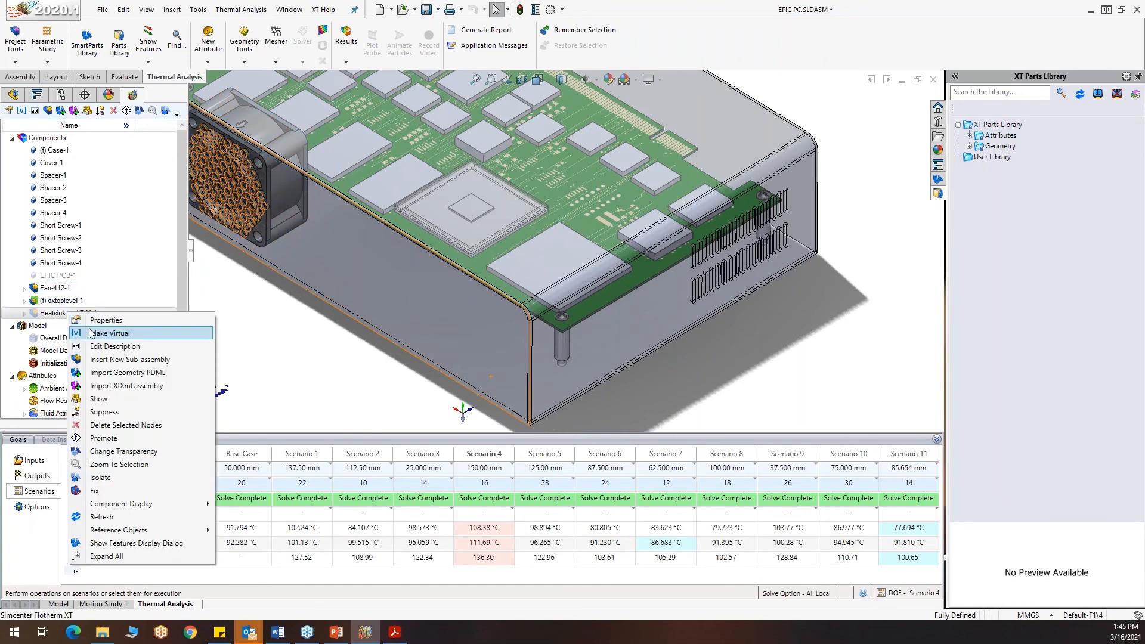
left_click(105, 398)
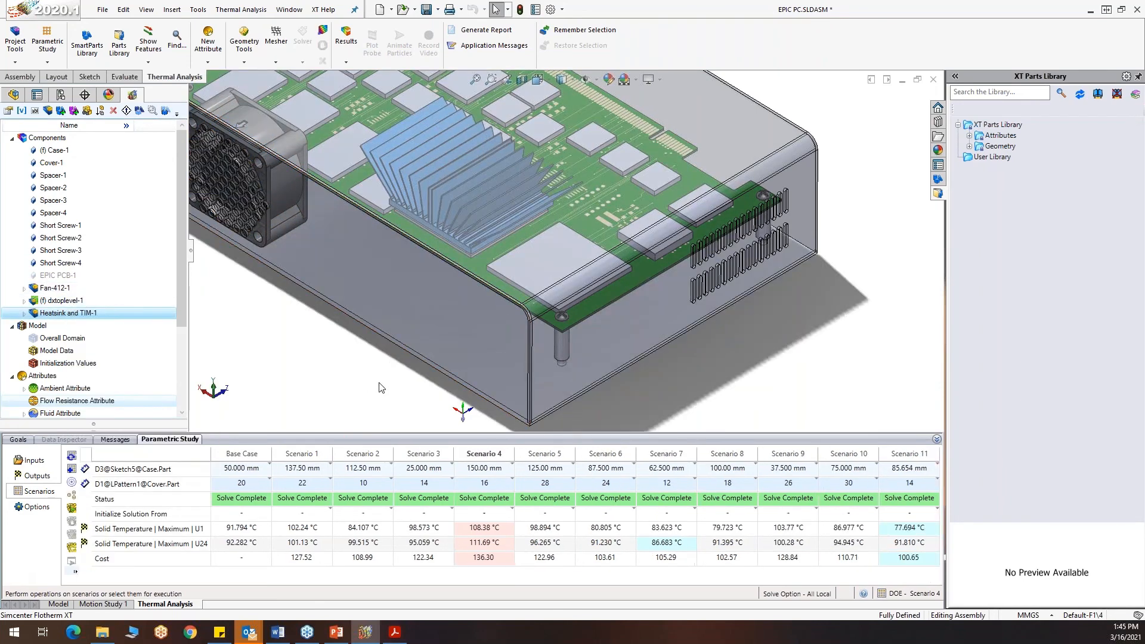
scroll(381, 382, "up", 2)
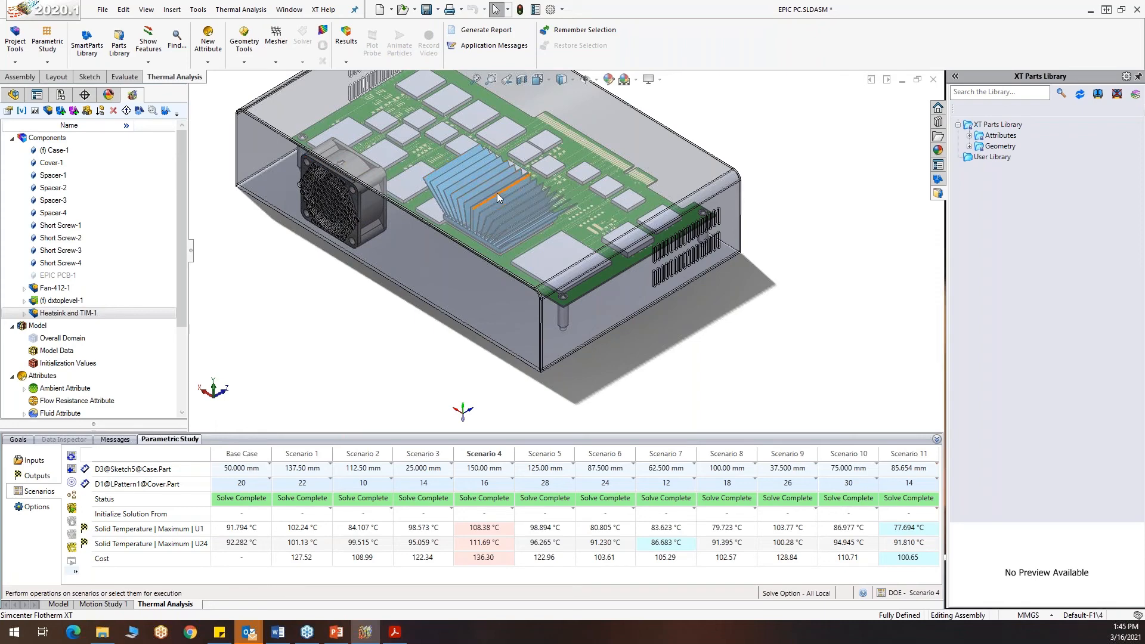
middle_click_drag(446, 361, 428, 313)
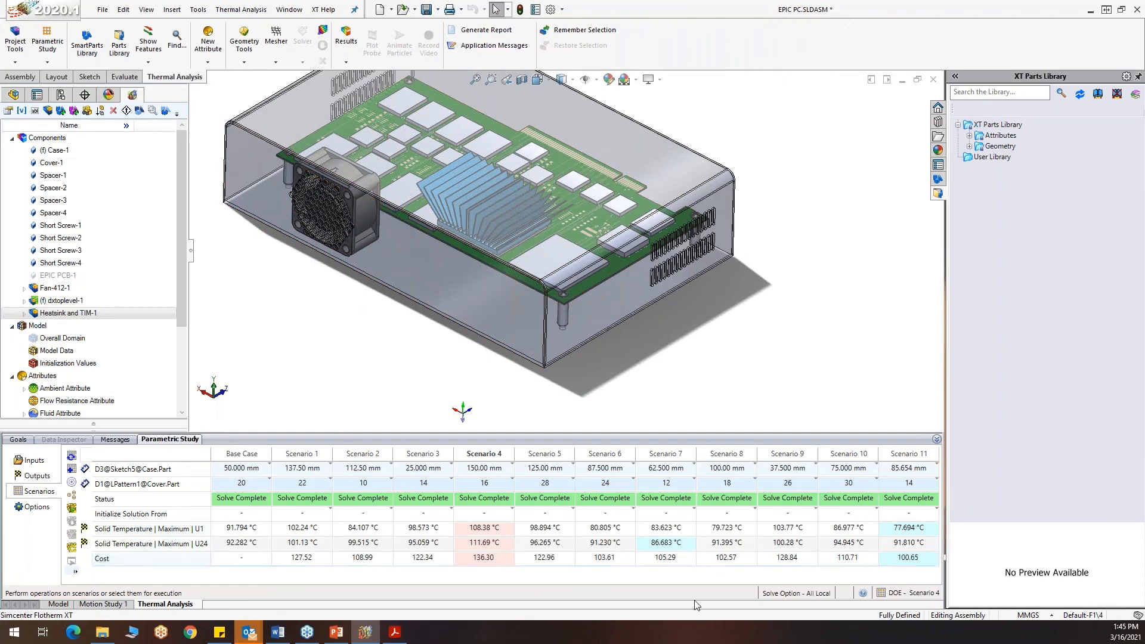
Make Scenario 11 the current scenario and inspect its fan position in the enclosure
left_click(898, 455)
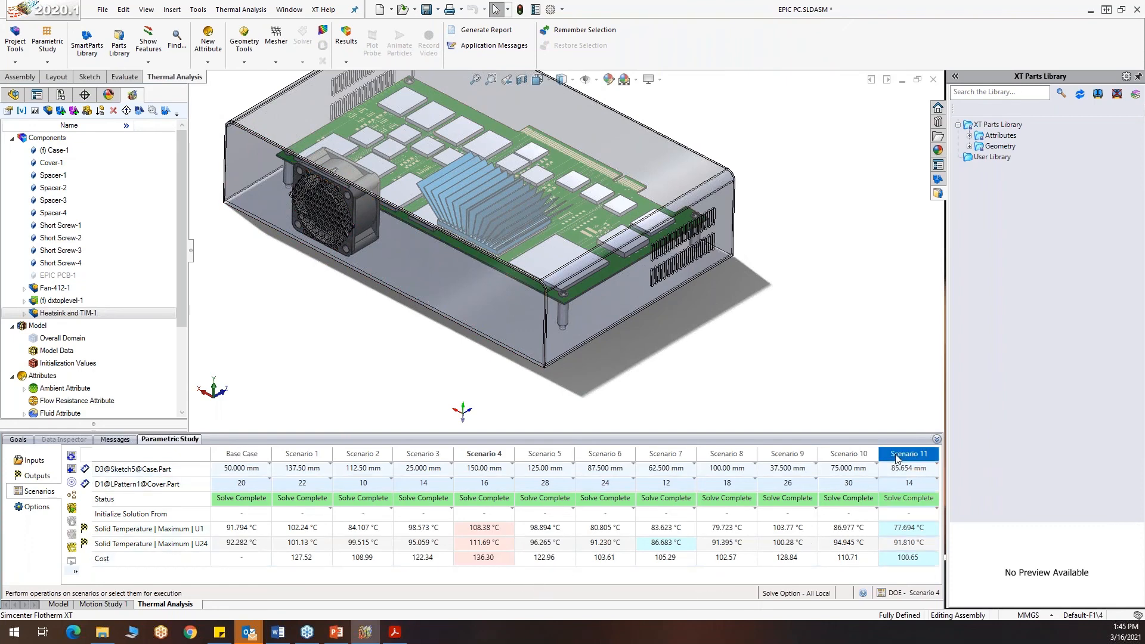
right_click(897, 459)
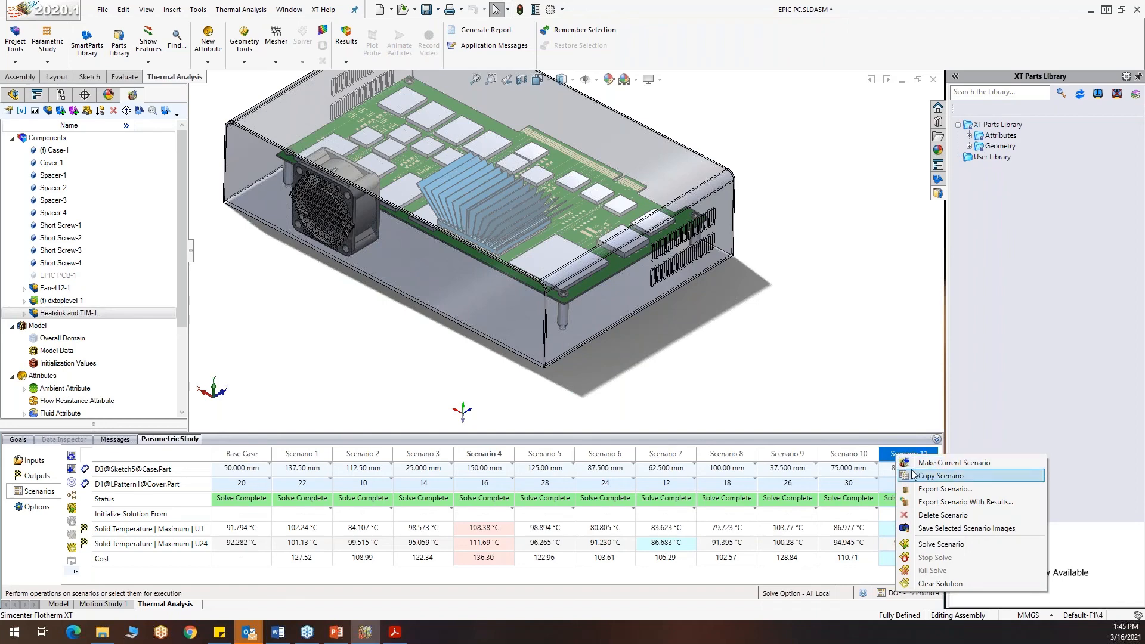
left_click(917, 465)
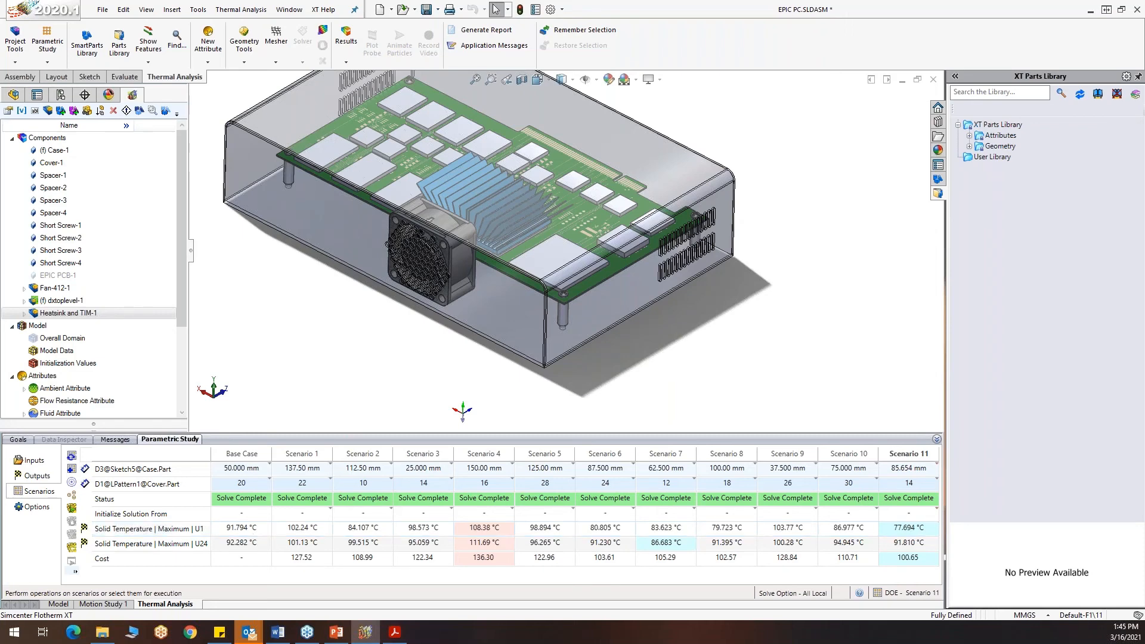
key("alt+Tab")
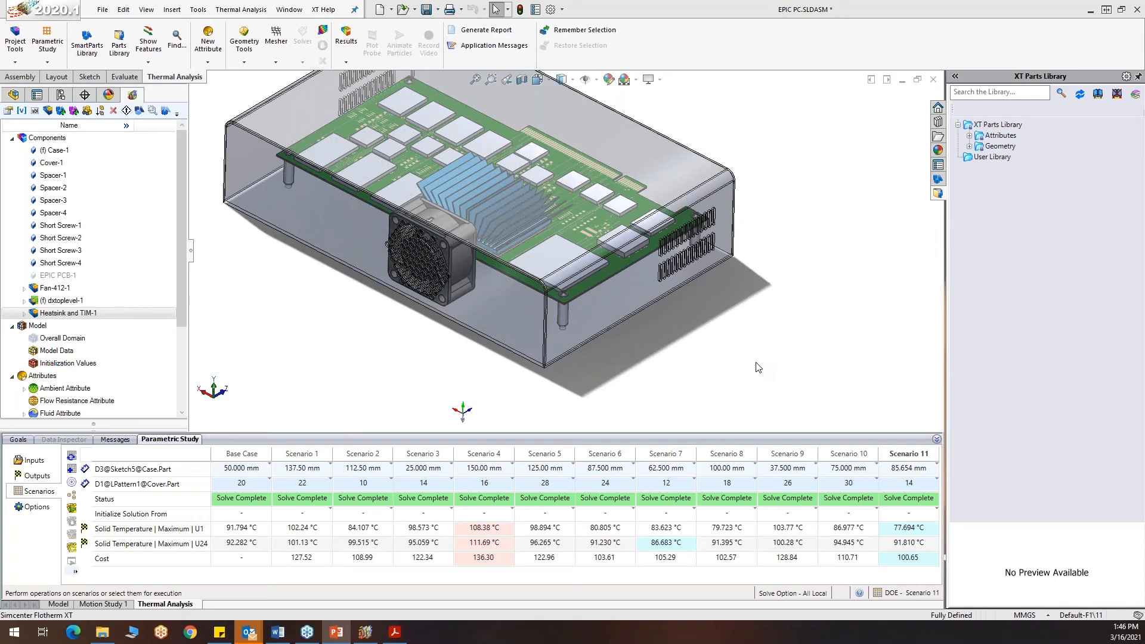
mouse_move(768, 365)
middle_mouse_down()
mouse_move(745, 366)
mouse_move(756, 365)
middle_mouse_up()
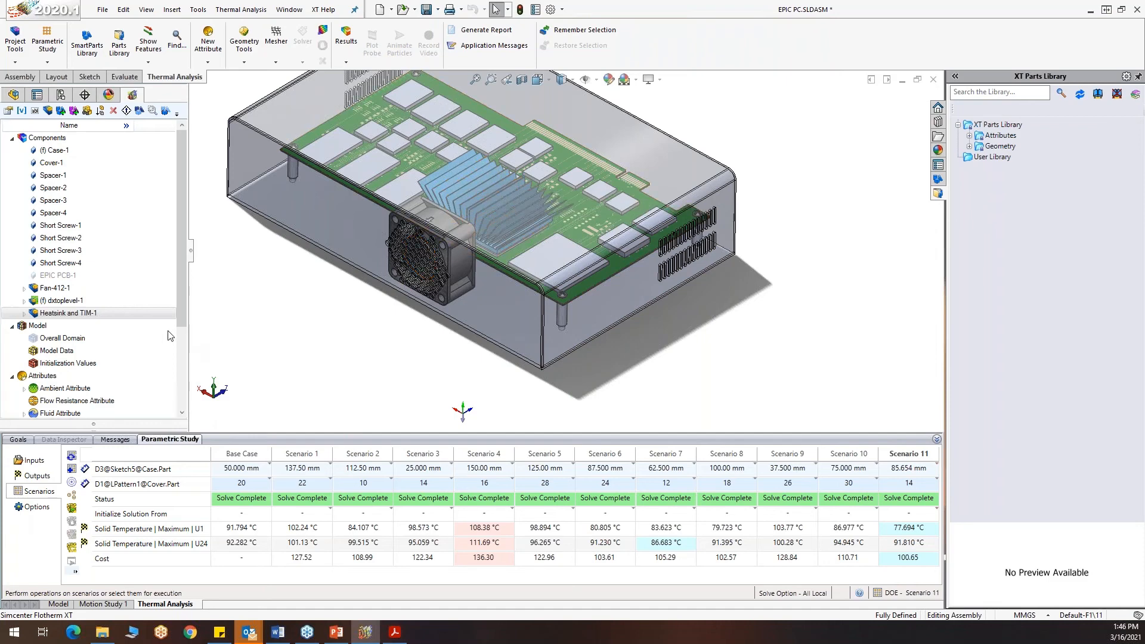
Load the results of Scenario 11 and expand the Results branch to list its plot types
scroll(143, 337, "down", 3)
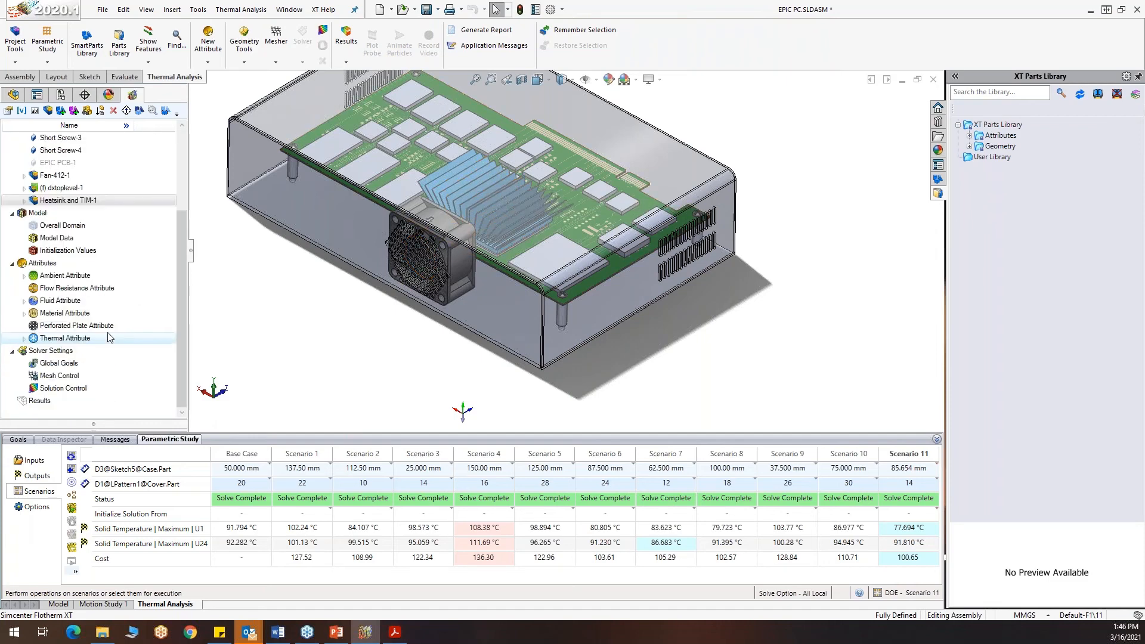
right_click(37, 402)
left_click(62, 424)
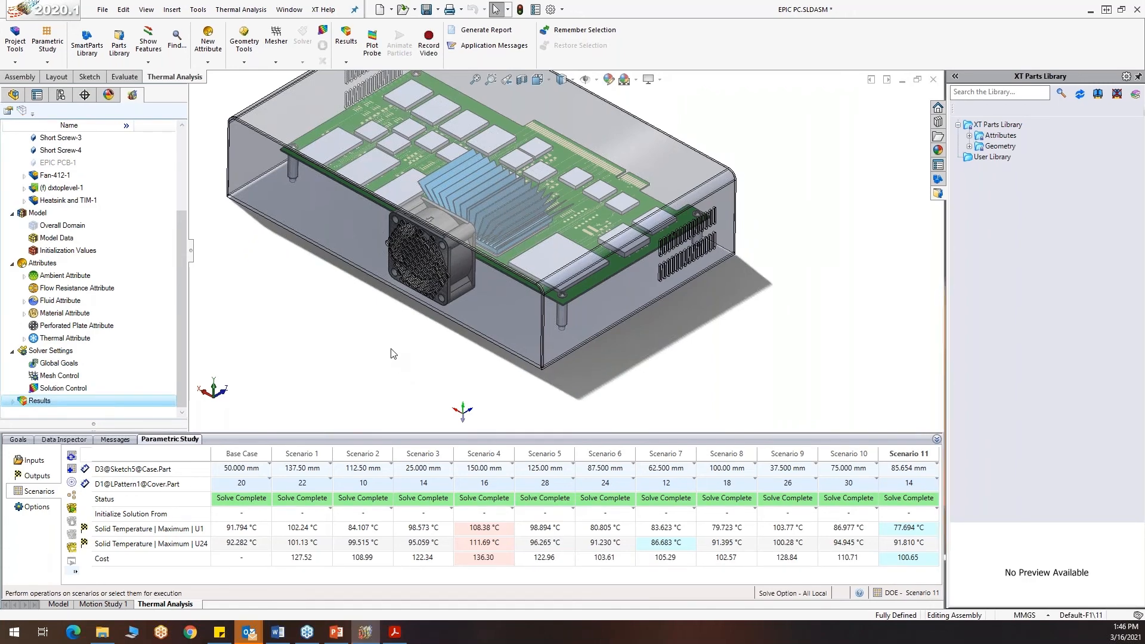
left_click(12, 402)
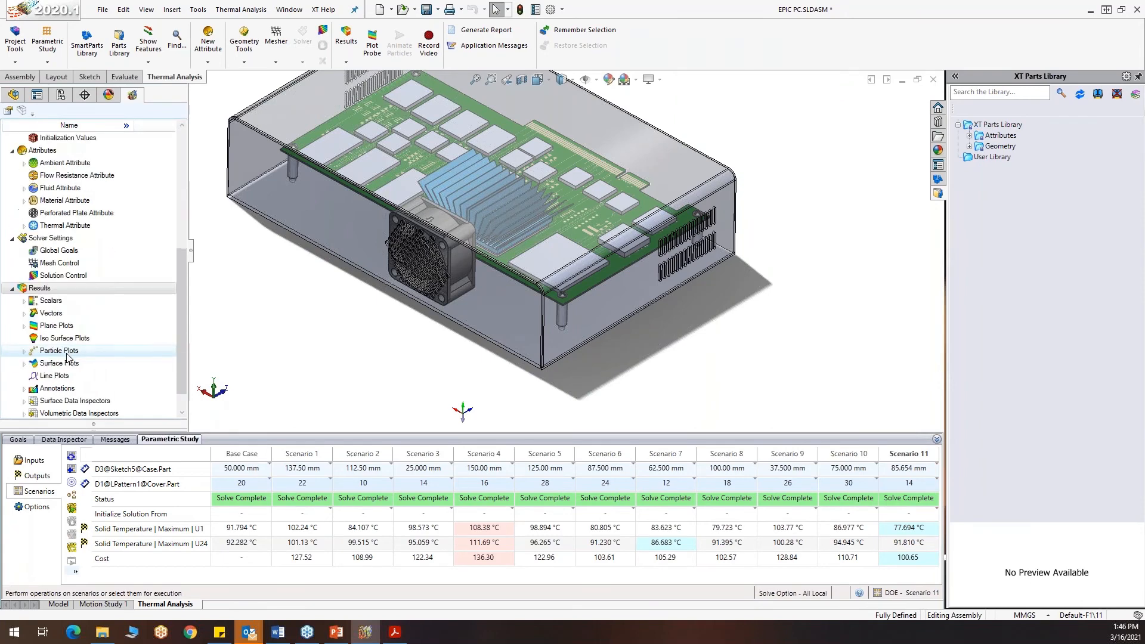
Show Particle Plot and Particle Plot:1 for Scenario 11 and inspect the airflow through the enclosure, fan and vents
double_click(60, 352)
right_click(65, 362)
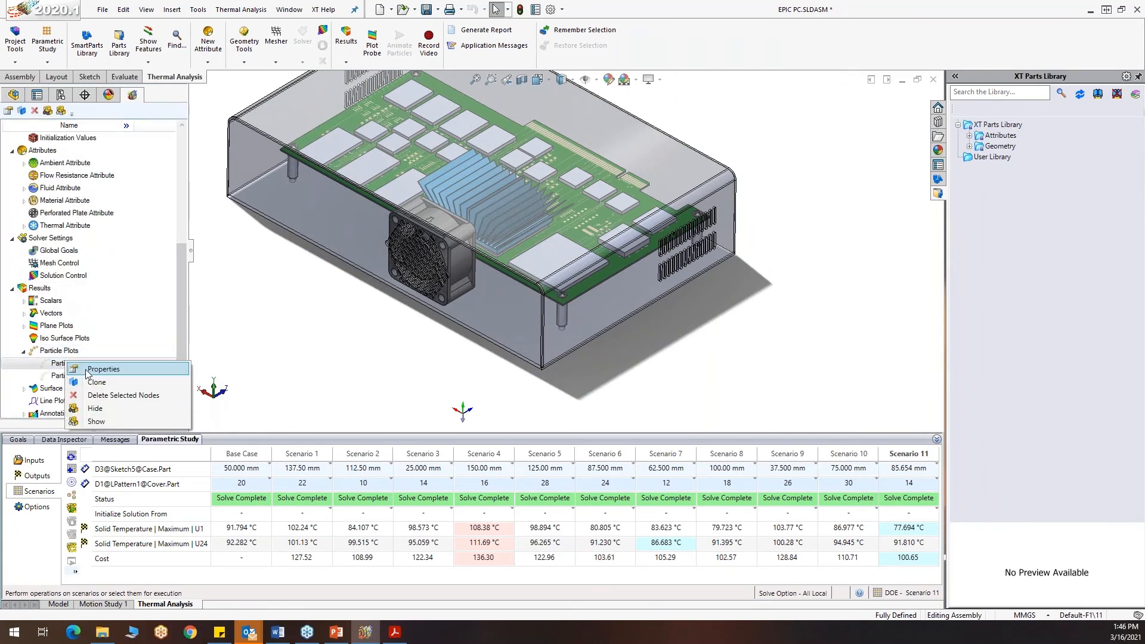
left_click(90, 422)
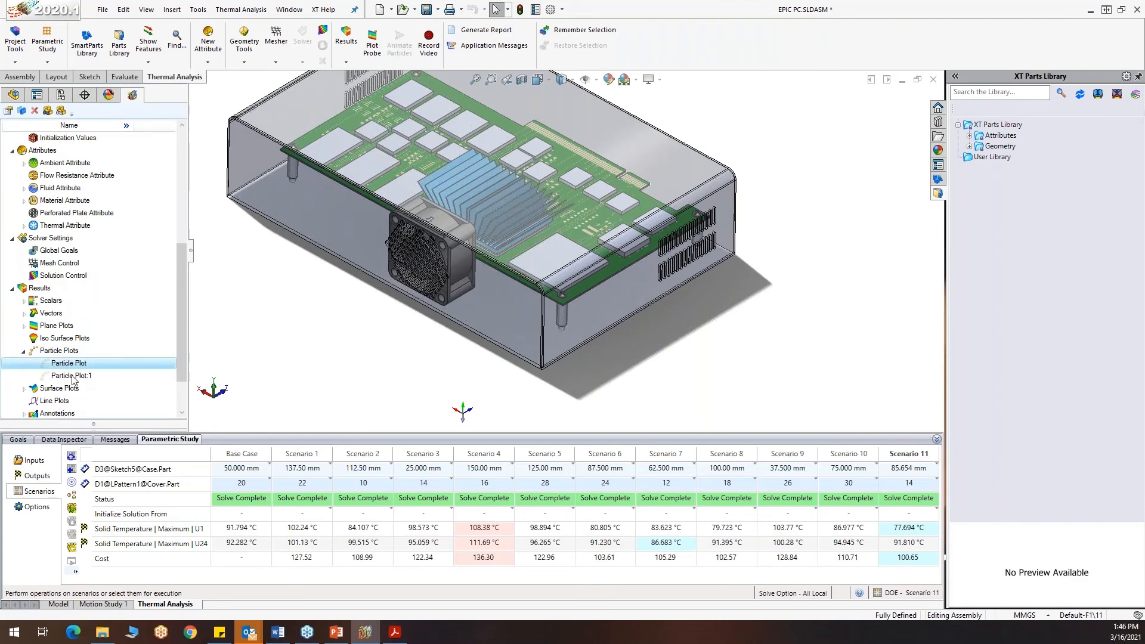
right_click(71, 376)
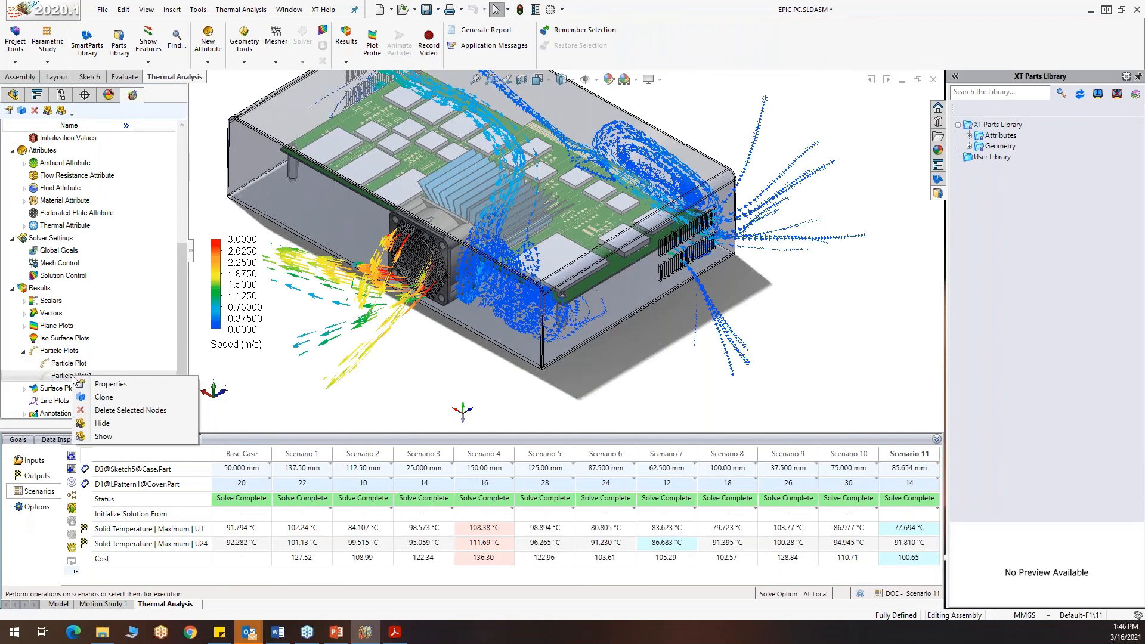
left_click(103, 437)
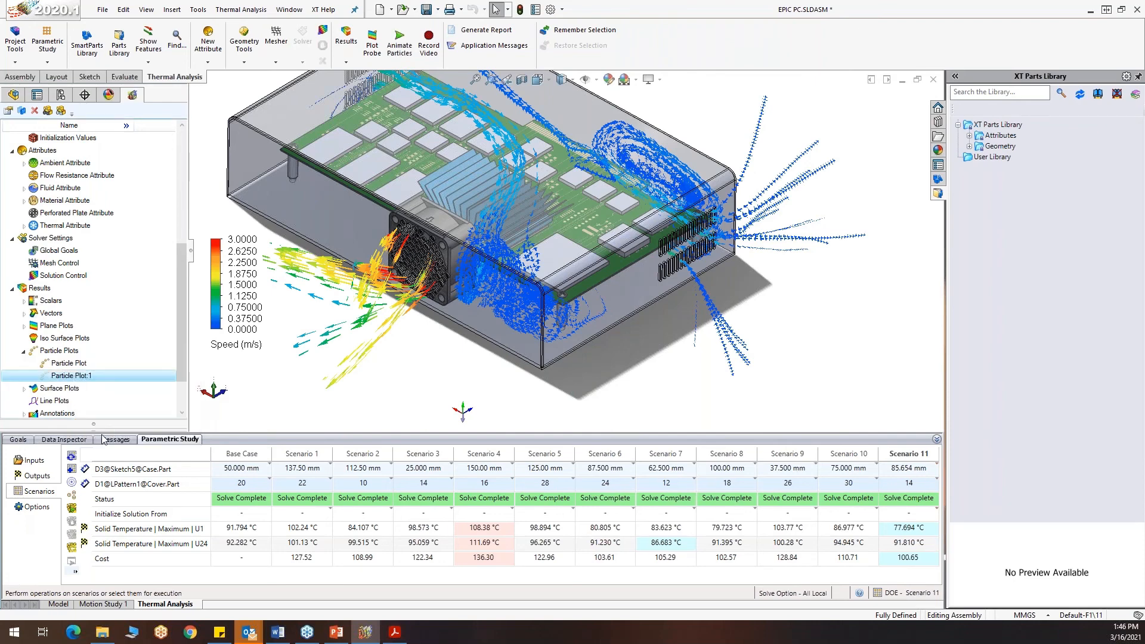
scroll(479, 337, "up", 3)
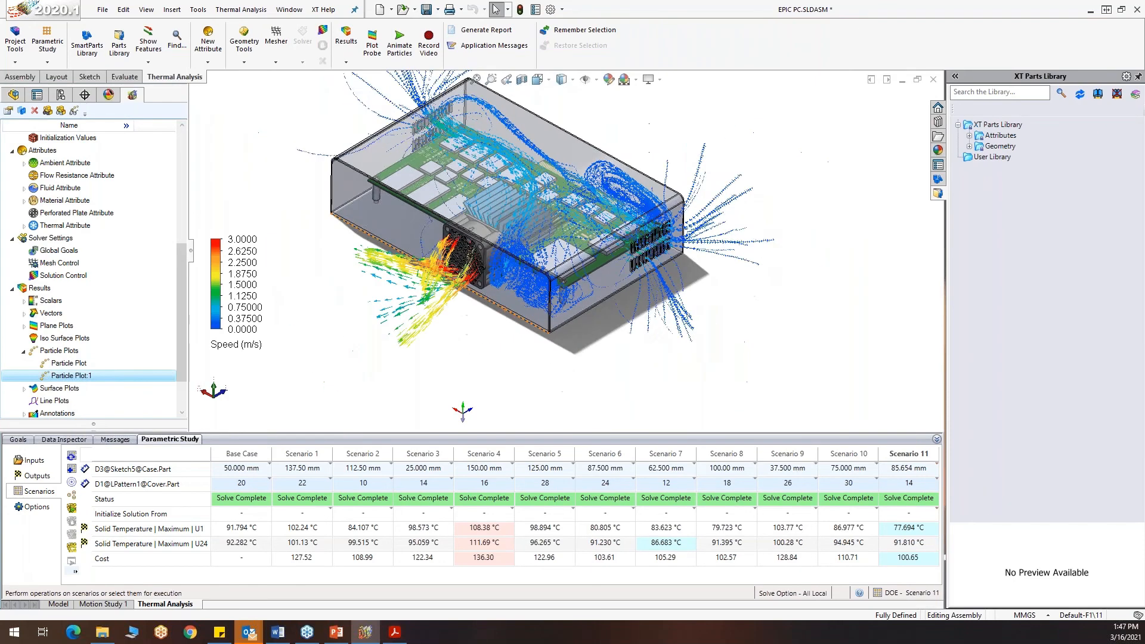
middle_click_drag(507, 319, 501, 344)
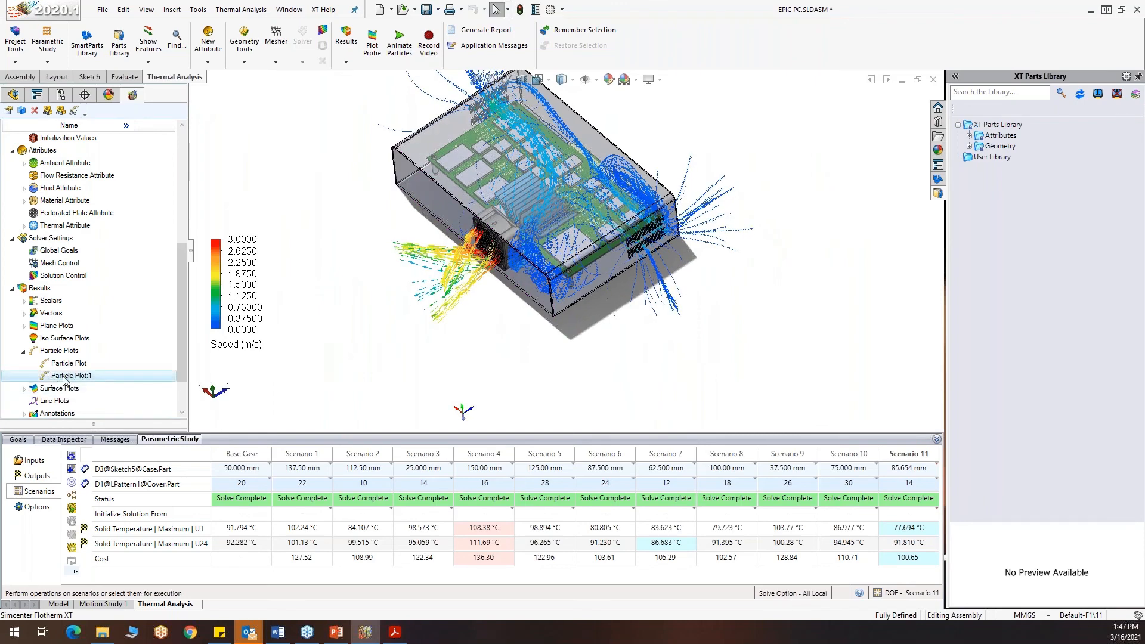
middle_click_drag(486, 386, 488, 365)
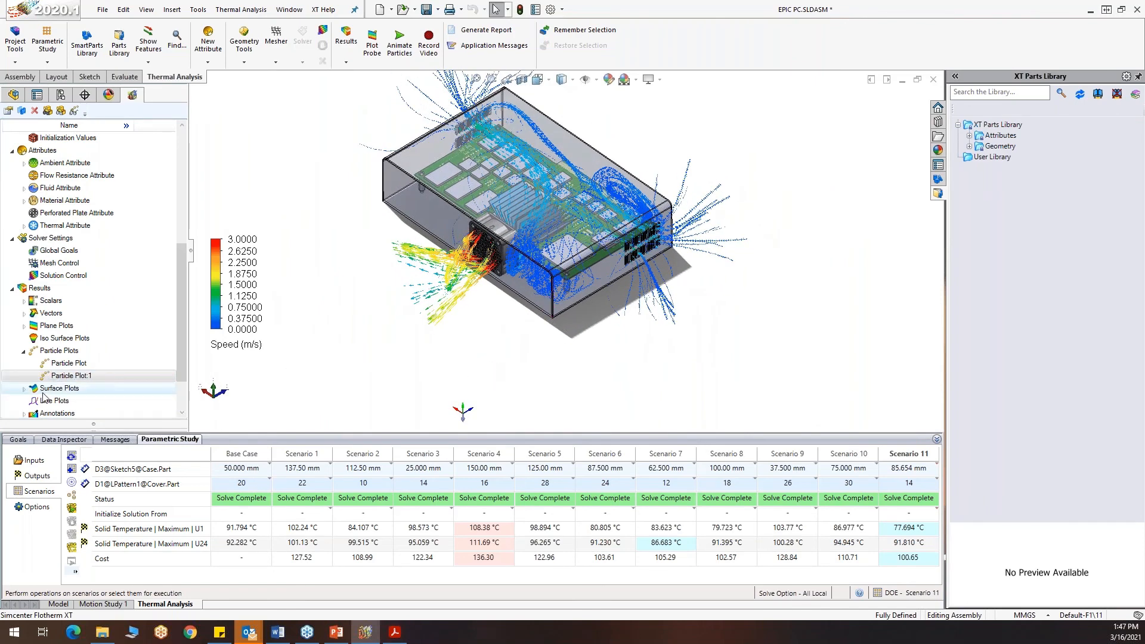
Hide Particle Plot:1 and Particle Plot so the enclosure is displayed without flow particles
right_click(64, 376)
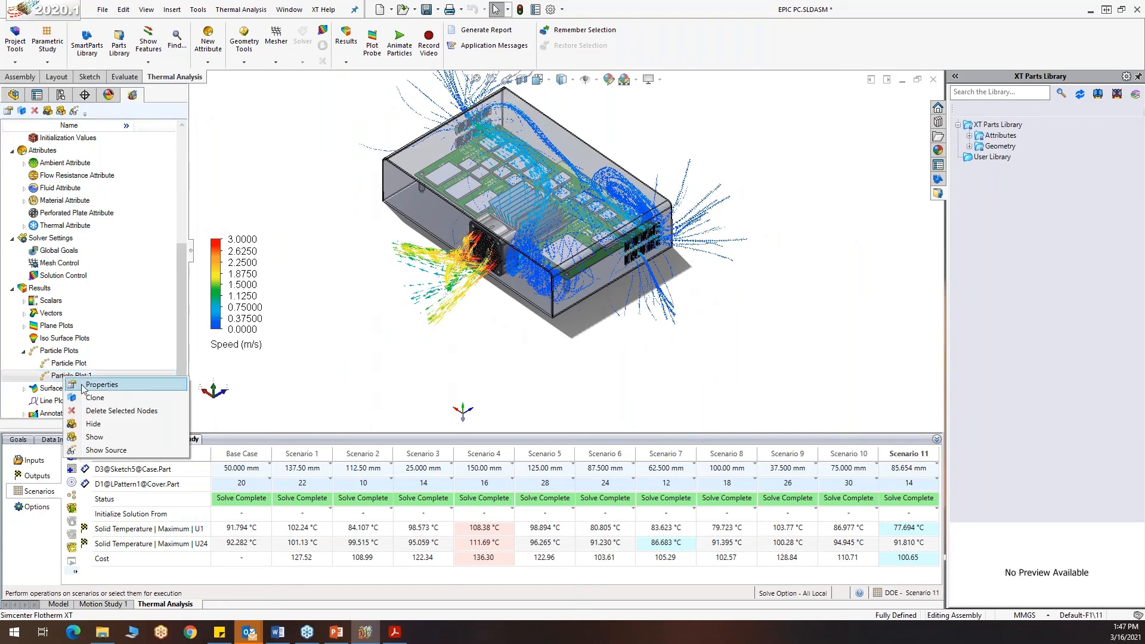
left_click(93, 426)
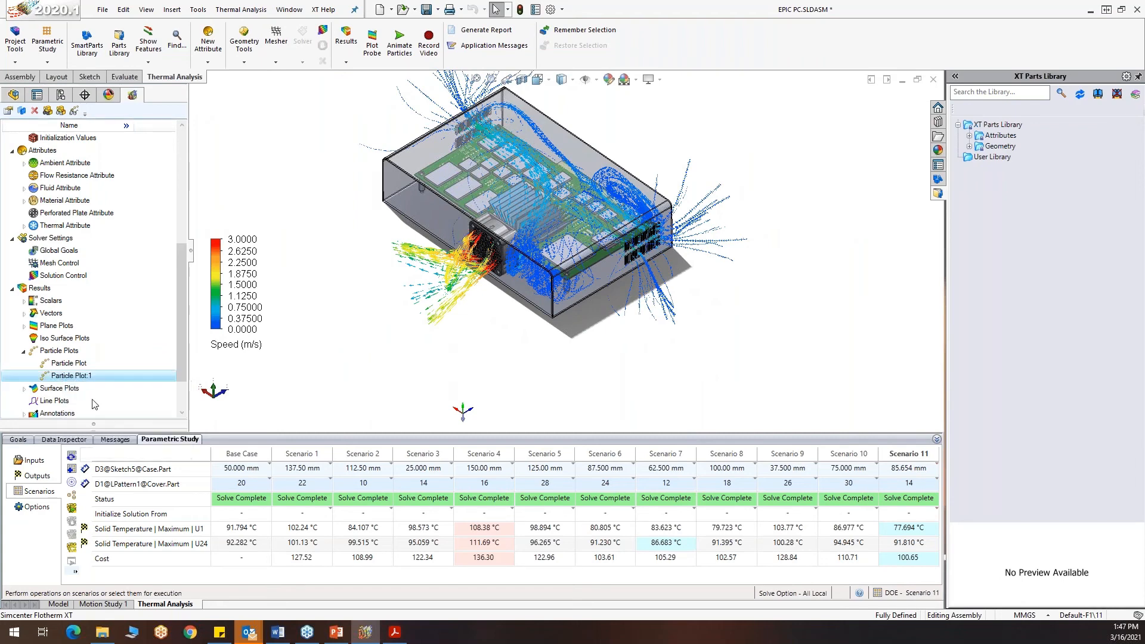
right_click(75, 364)
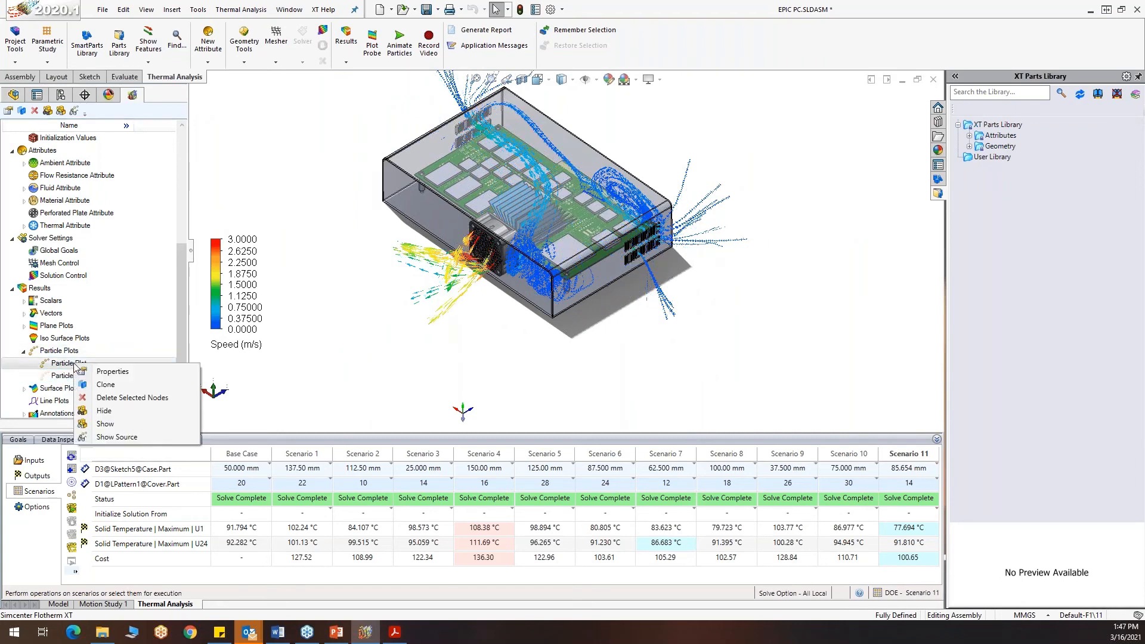
left_click(108, 411)
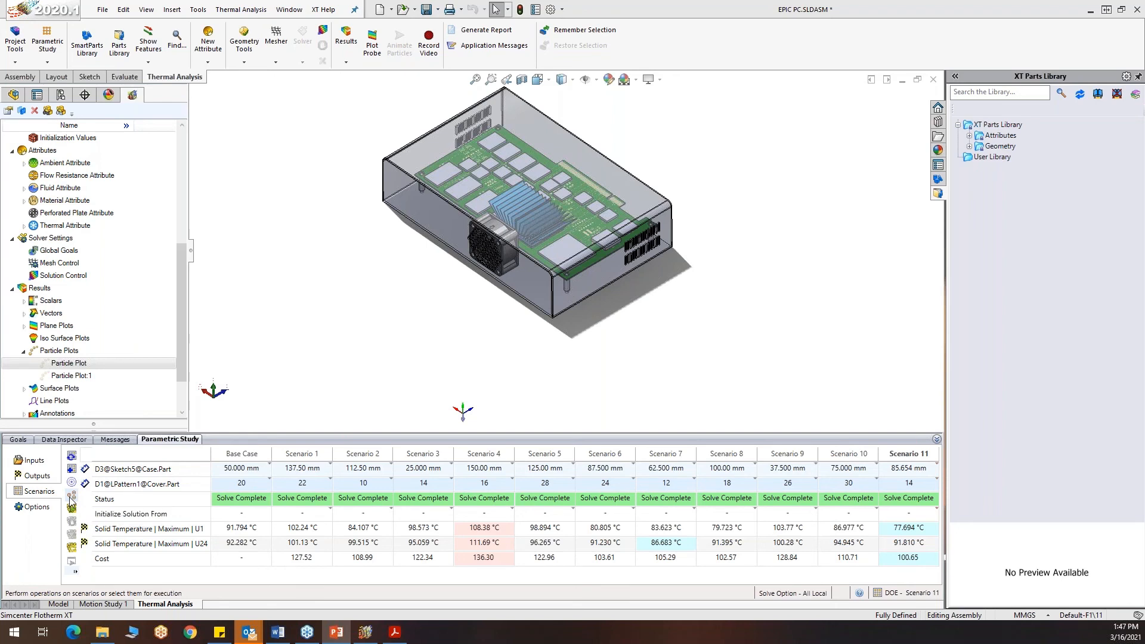
left_click(72, 499)
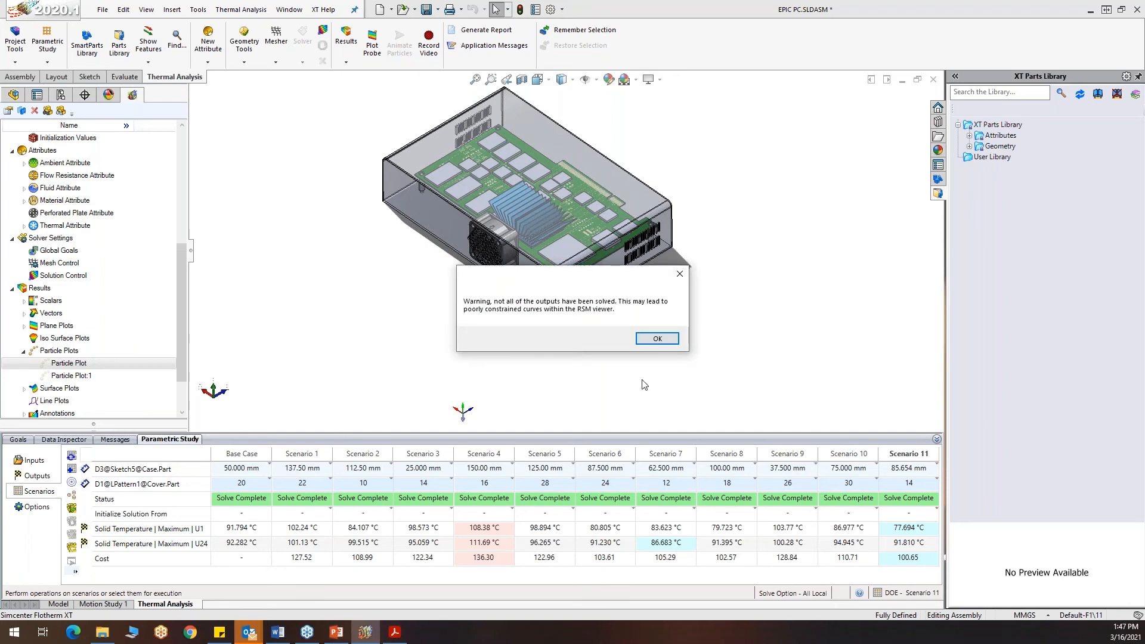
left_click(657, 339)
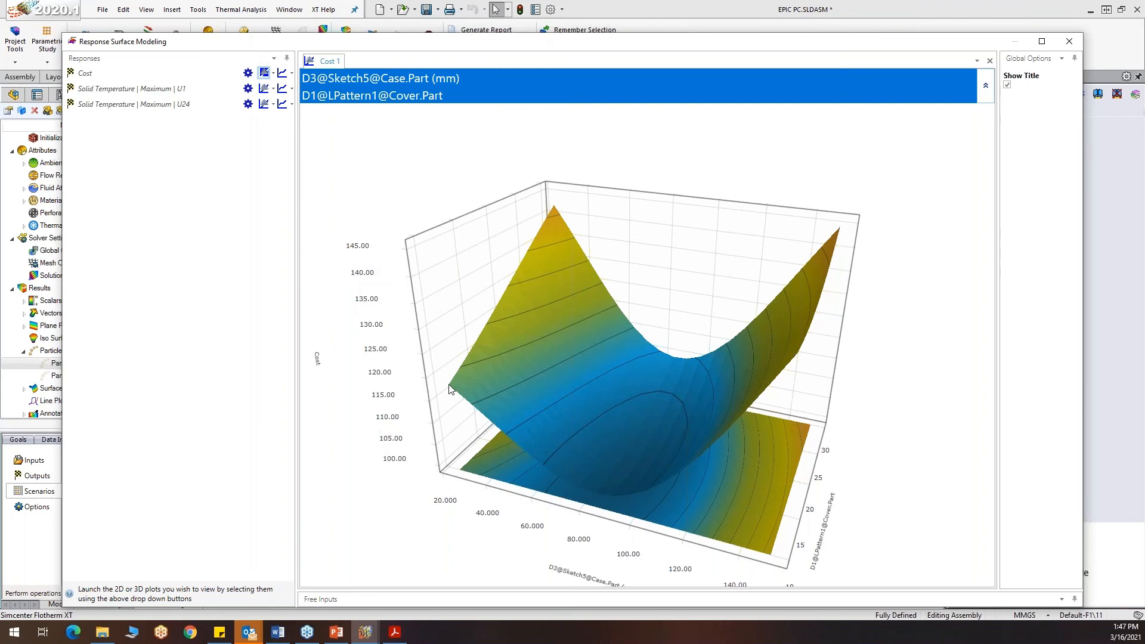
mouse_move(449, 389)
mouse_move(615, 498)
left_click_drag(918, 397, 860, 407)
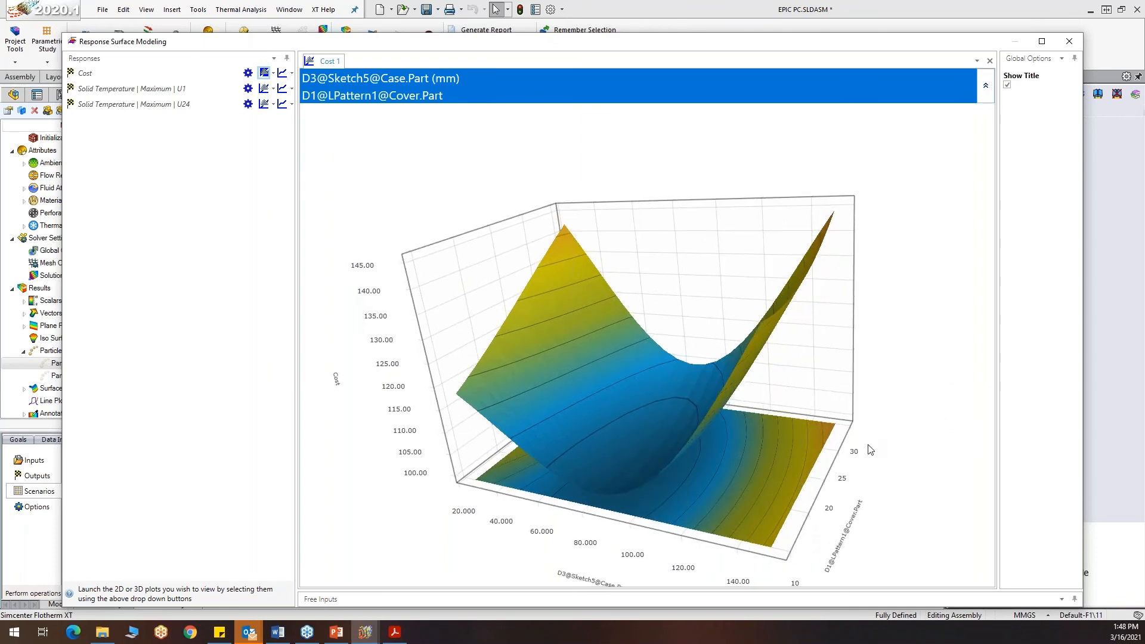
left_click_drag(789, 463, 685, 466)
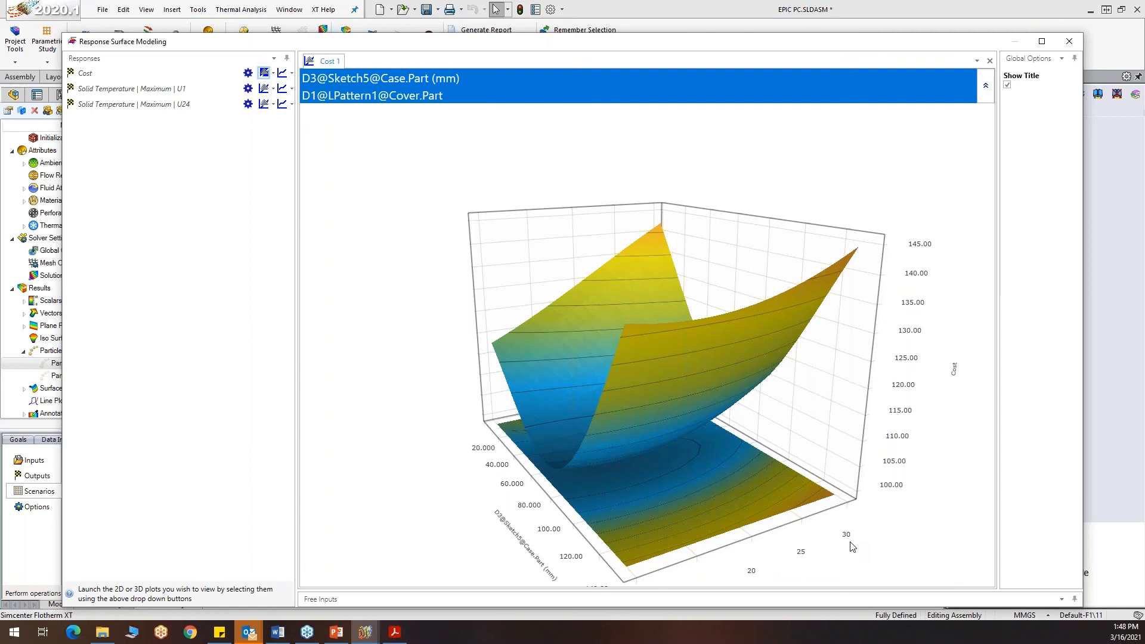
left_click_drag(746, 464, 744, 464)
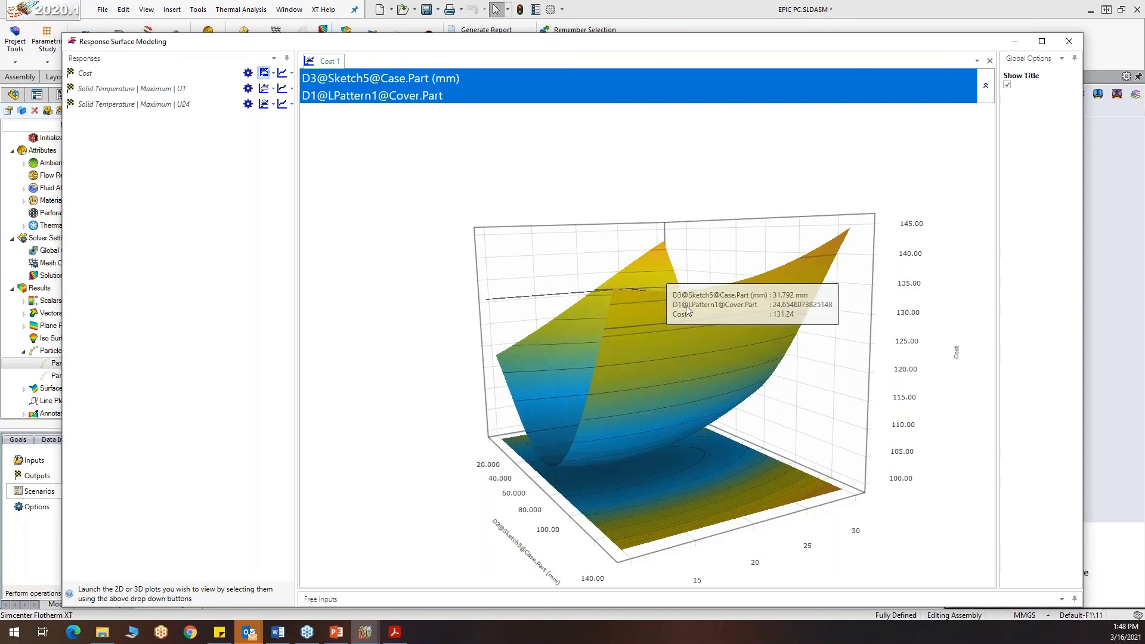
mouse_move(710, 288)
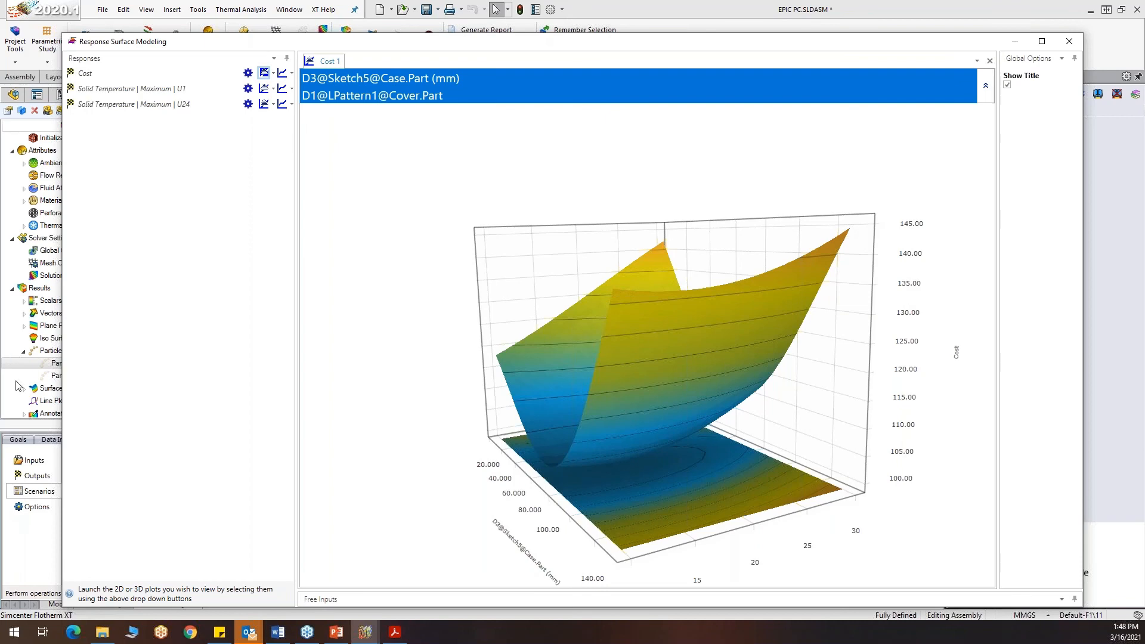
key("alt+Tab")
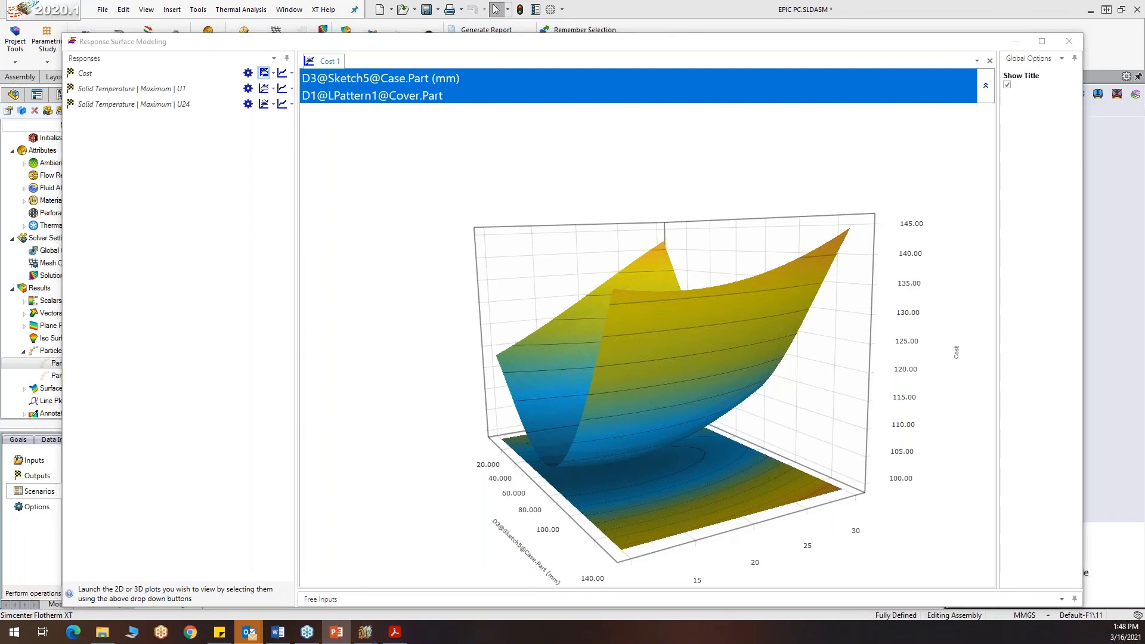